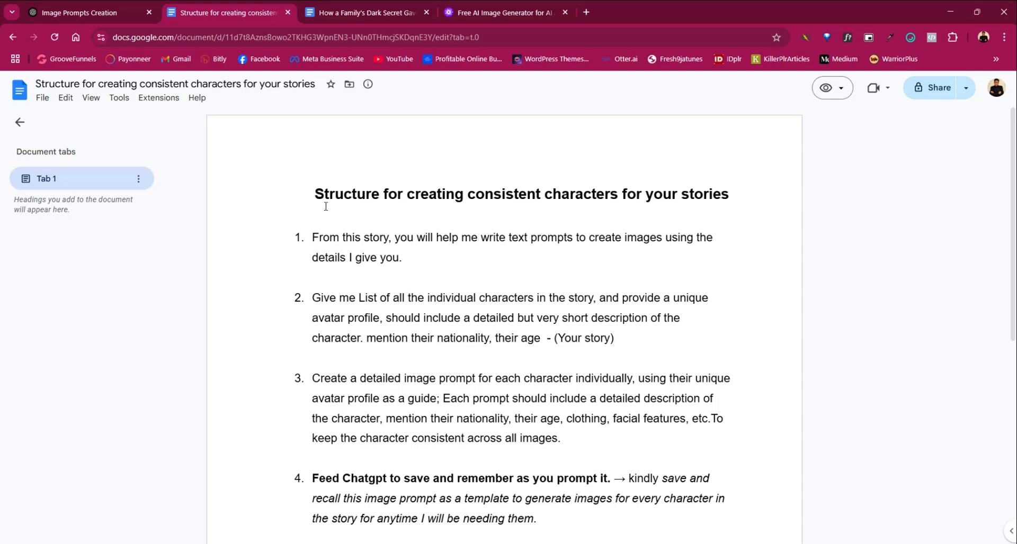
- Review the title of the consistent-characters structure document and skim the story "How a Family's Dark Secret Gave Way to Light"
left_click_drag(315, 195, 751, 187)
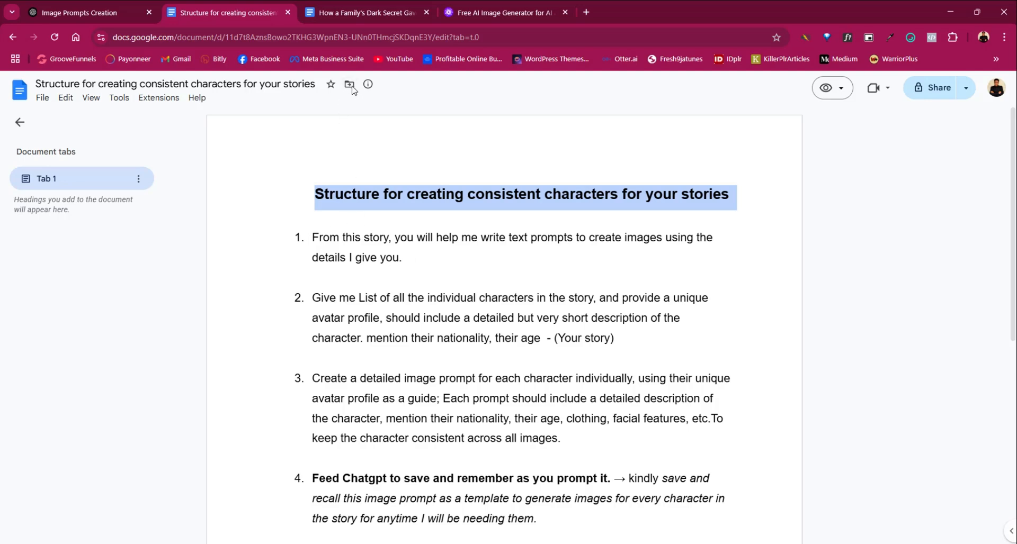
left_click(360, 13)
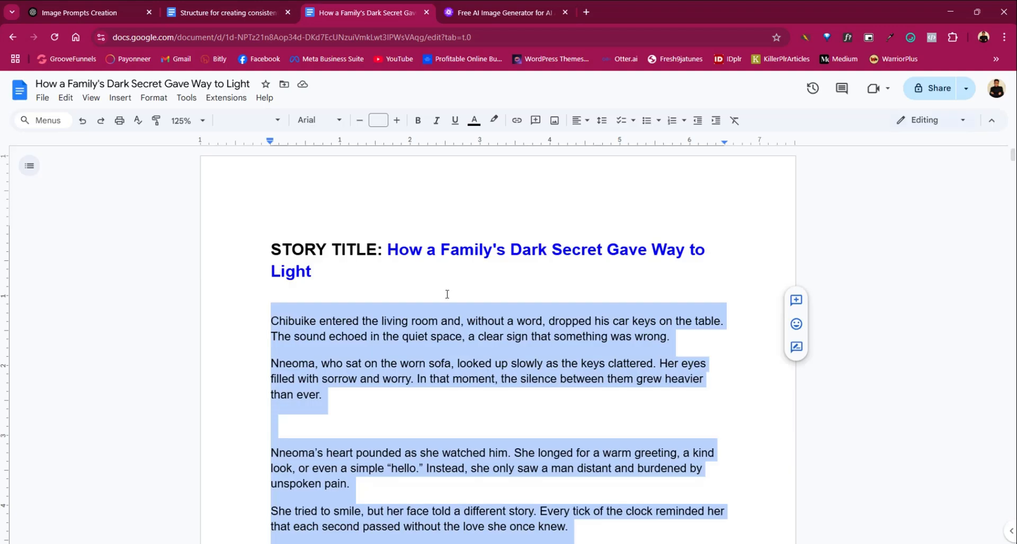
scroll(405, 276, "down", 3)
scroll(404, 288, "up", 4)
scroll(405, 291, "down", 15)
scroll(408, 291, "down", 5)
scroll(412, 287, "up", 15)
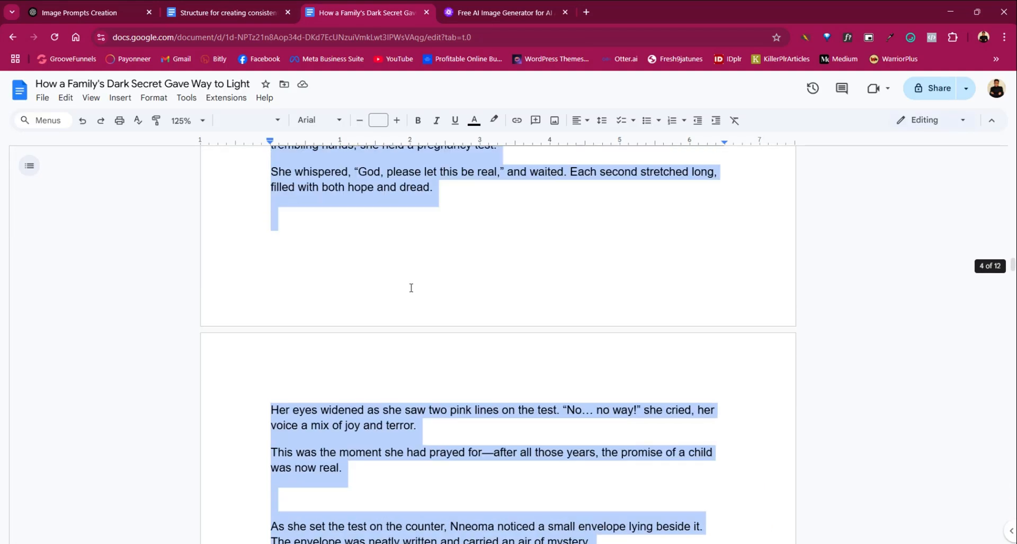
scroll(412, 286, "up", 10)
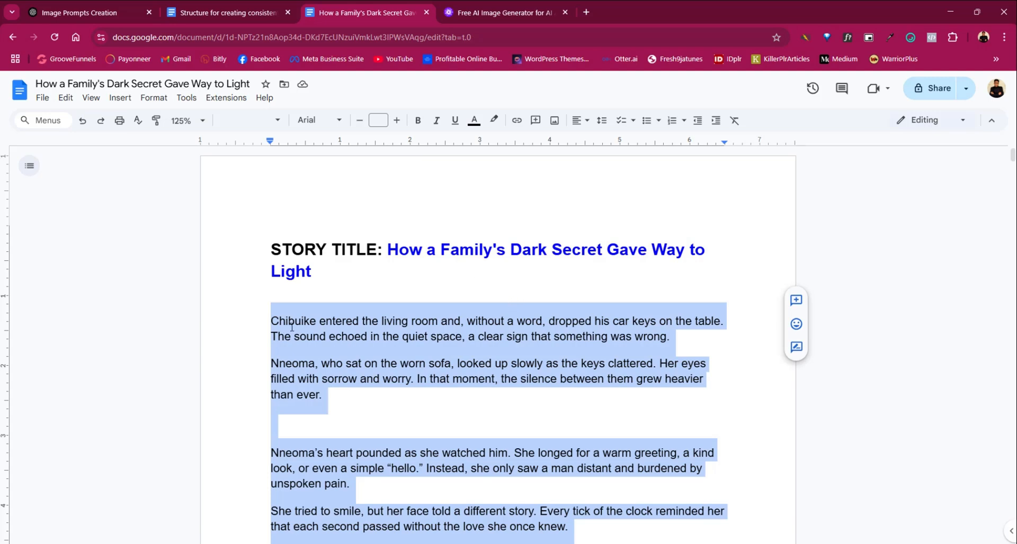
- Copy the selected story text and switch to the Image Prompts Creation chat in ChatGPT
right_click(369, 329)
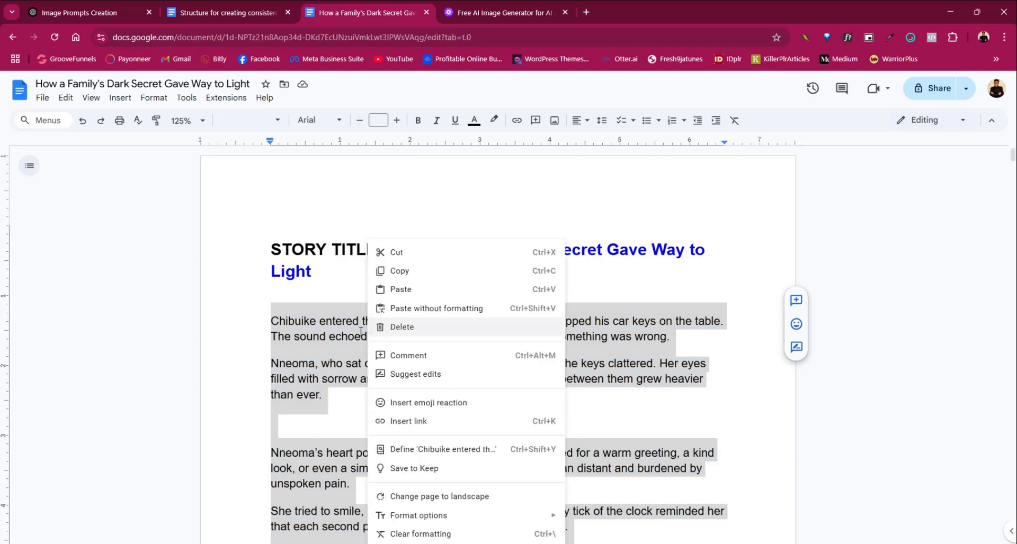
left_click(401, 272)
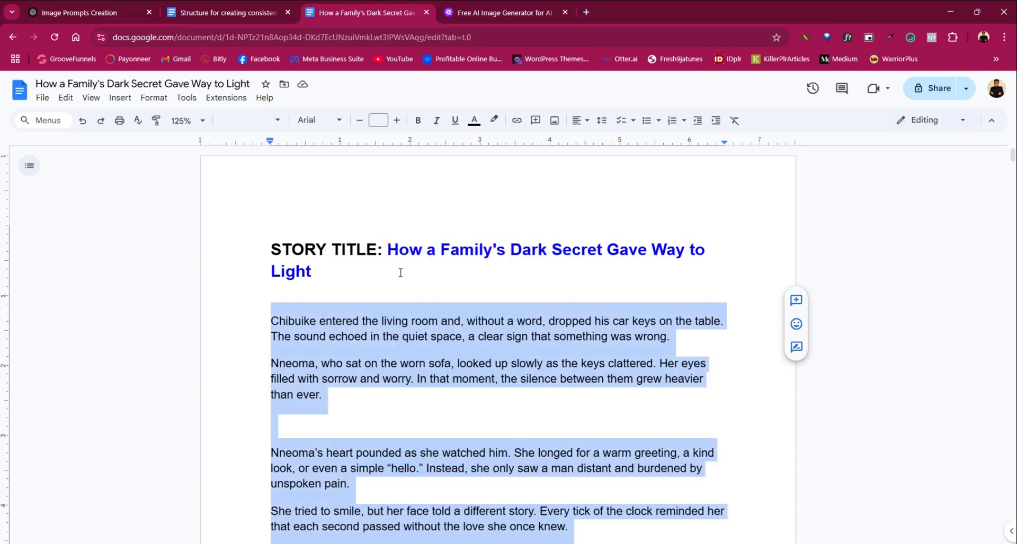
left_click(241, 13)
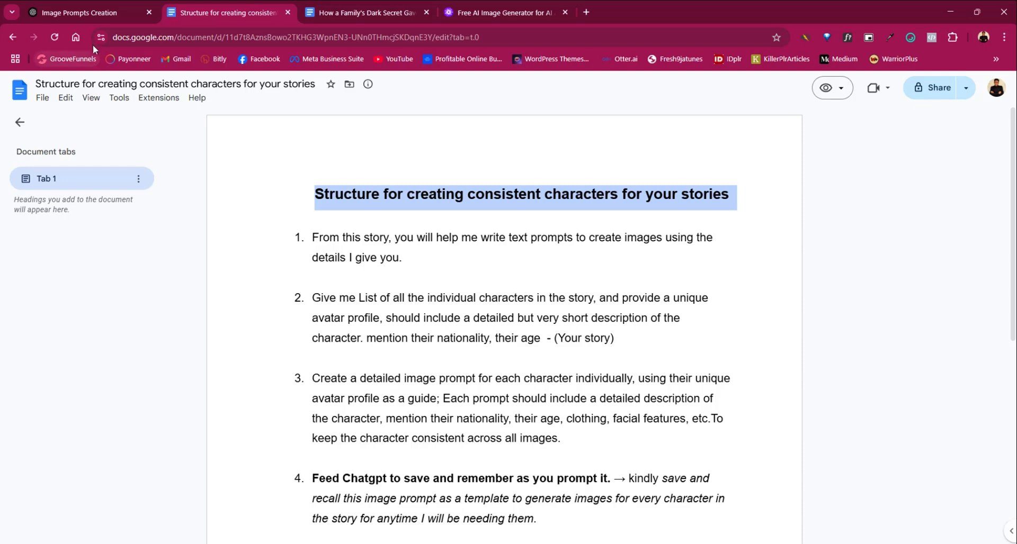
left_click(100, 15)
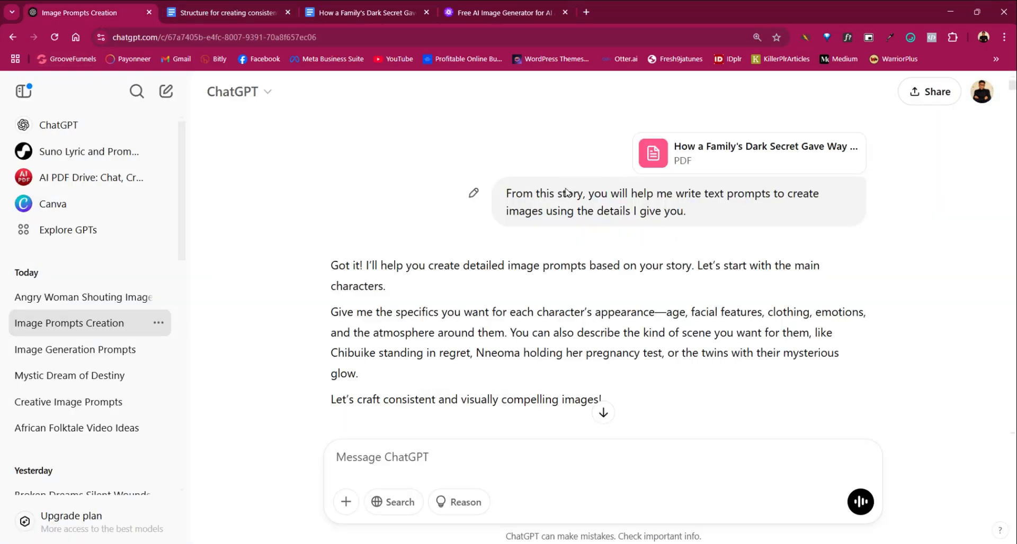
- Examine the chat's options for attaching a file and highlight the first prompt sent with the story PDF
left_click(344, 506)
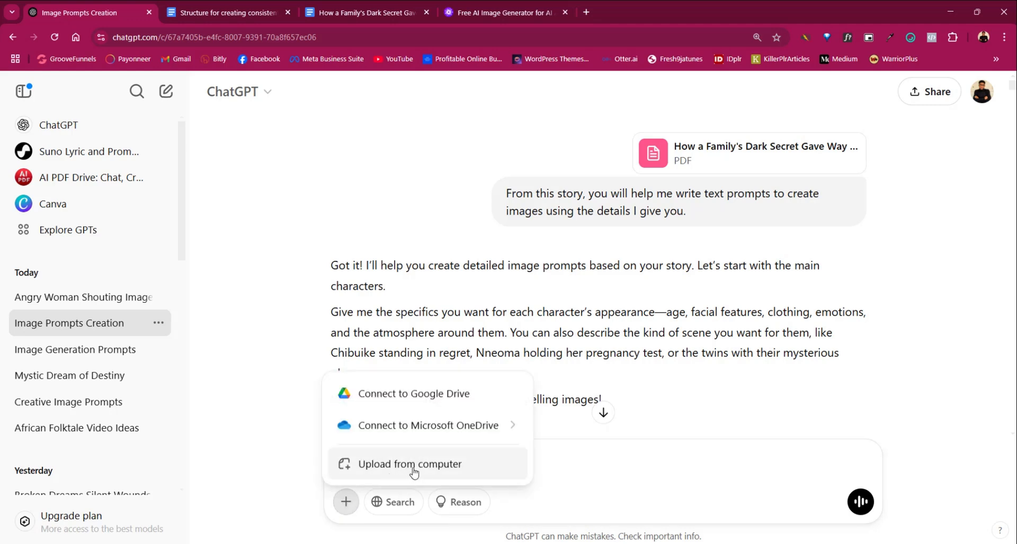
left_click(434, 454)
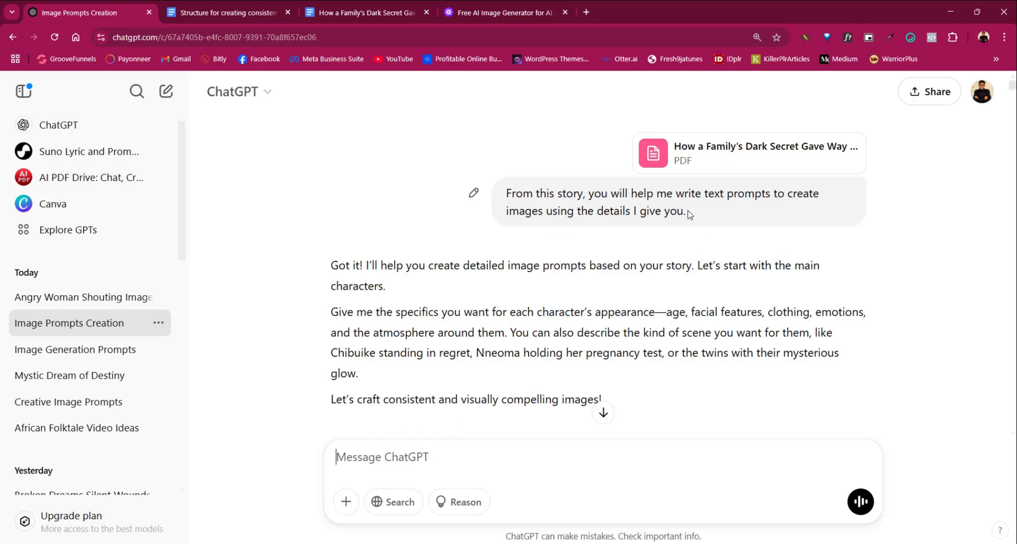
left_click_drag(691, 216, 507, 191)
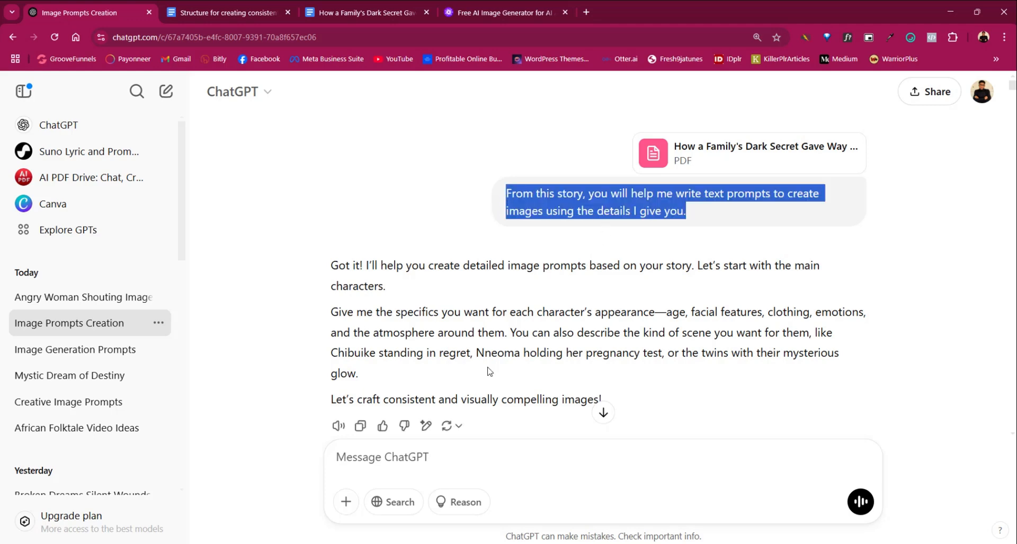
left_click(347, 503)
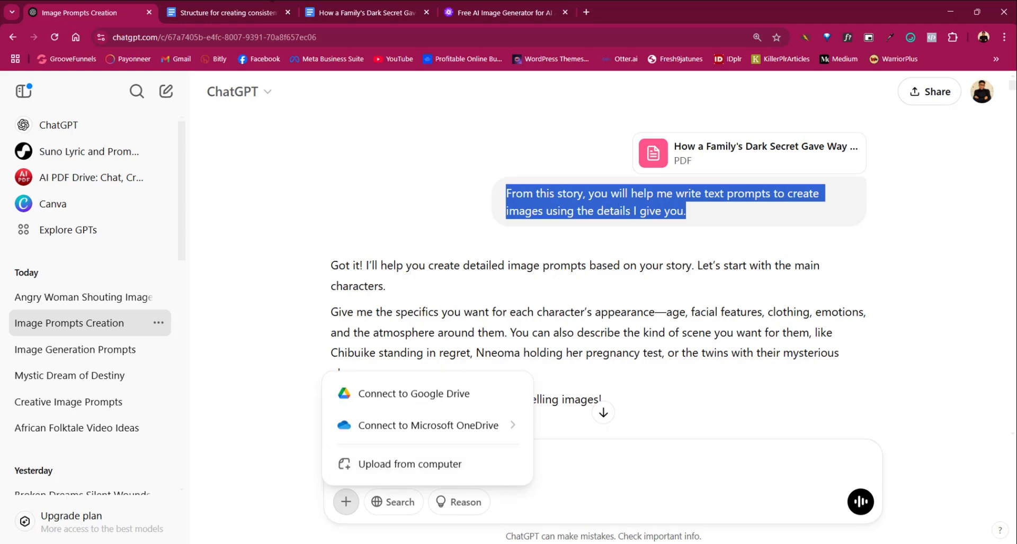
- Highlight instruction 1 in the structure document and compare it with the first prompt in the ChatGPT conversation
left_click(235, 8)
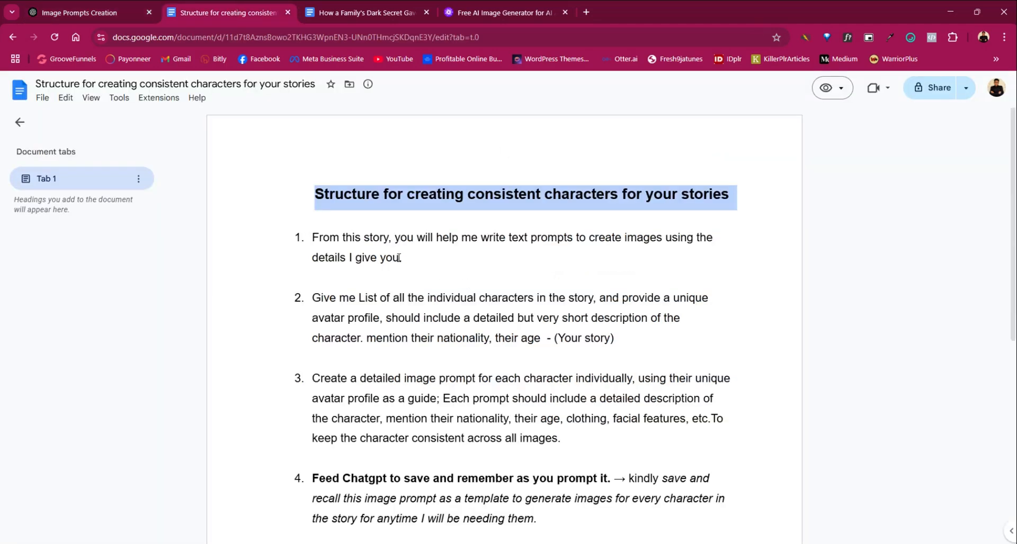
left_click_drag(400, 258, 308, 239)
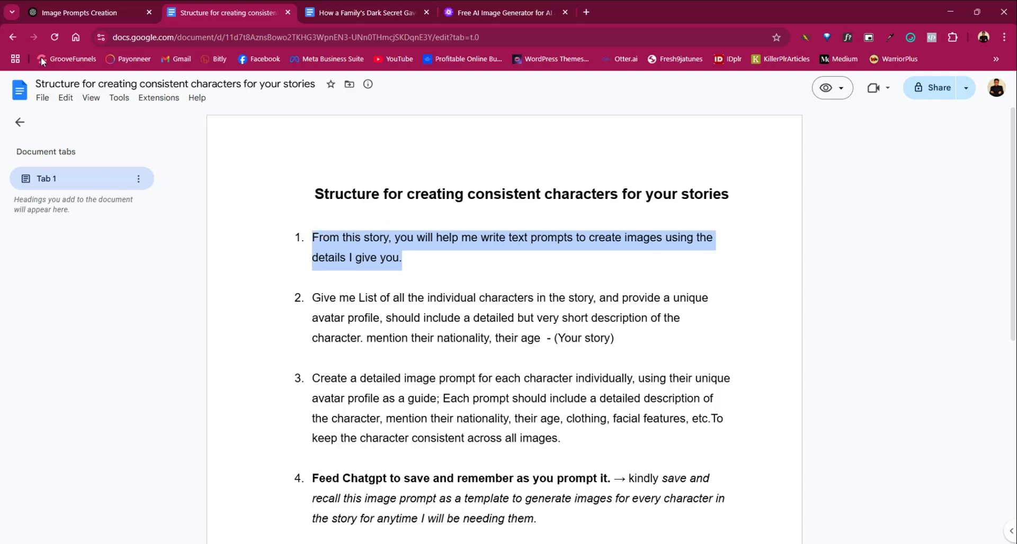
left_click(79, 6)
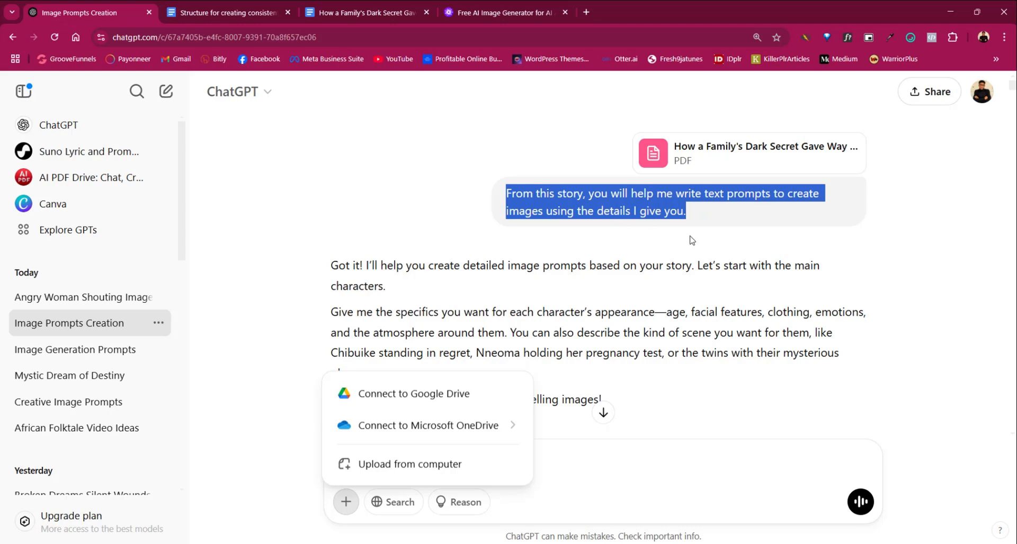
left_click(289, 232)
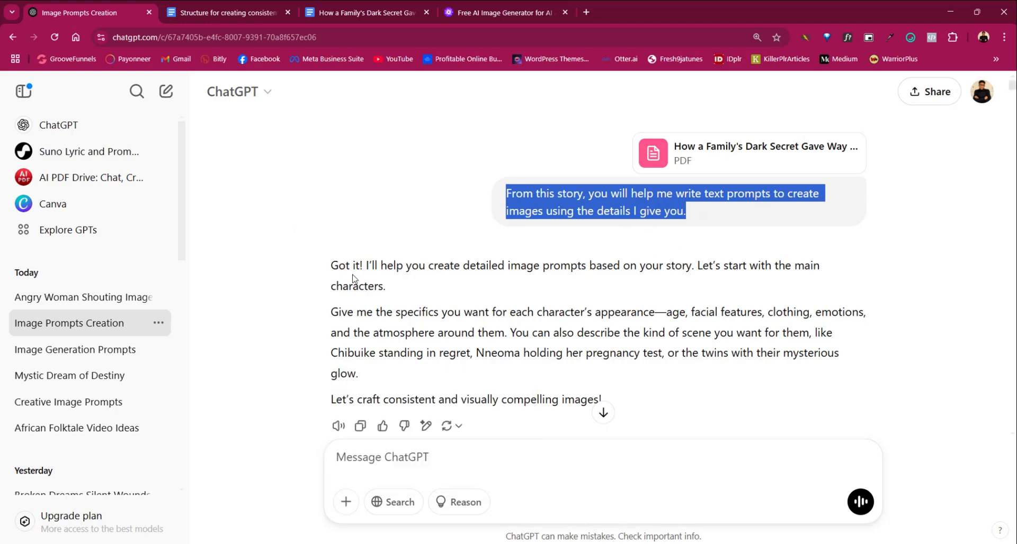
- Read ChatGPT's reply to the first prompt and highlight the start of the follow-up prompt requesting a character list
scroll(350, 249, "down", 1)
left_click_drag(332, 203, 392, 226)
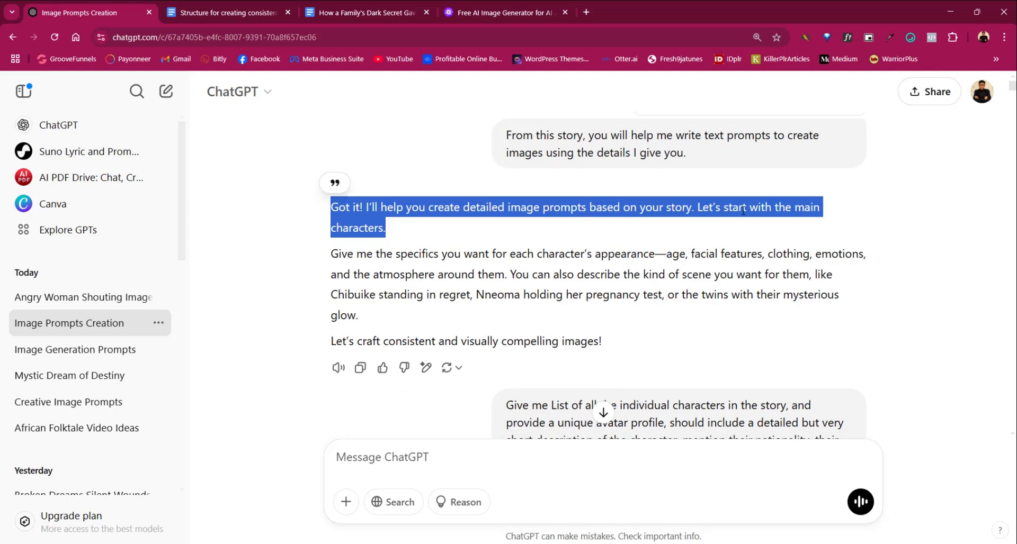
left_click(699, 208)
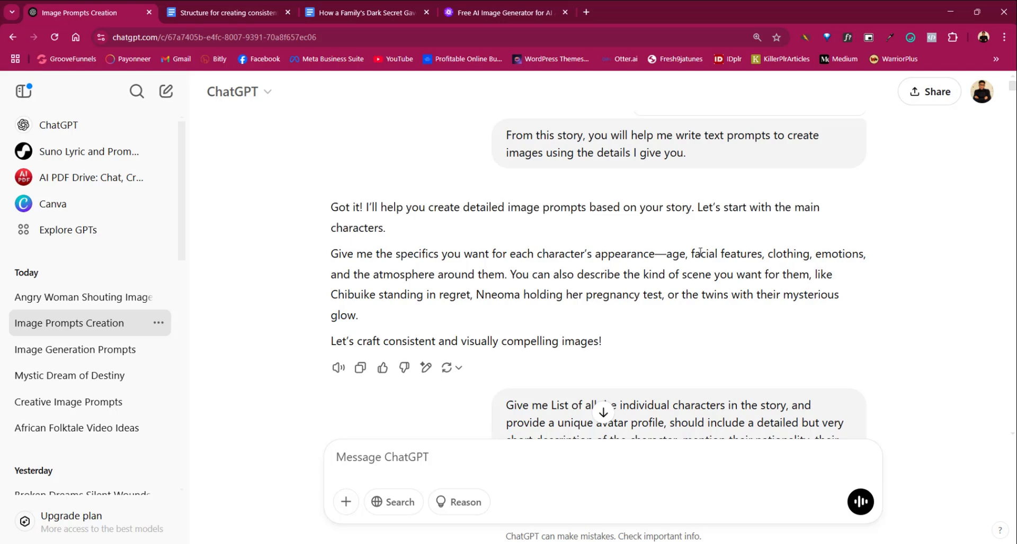
scroll(425, 288, "down", 3)
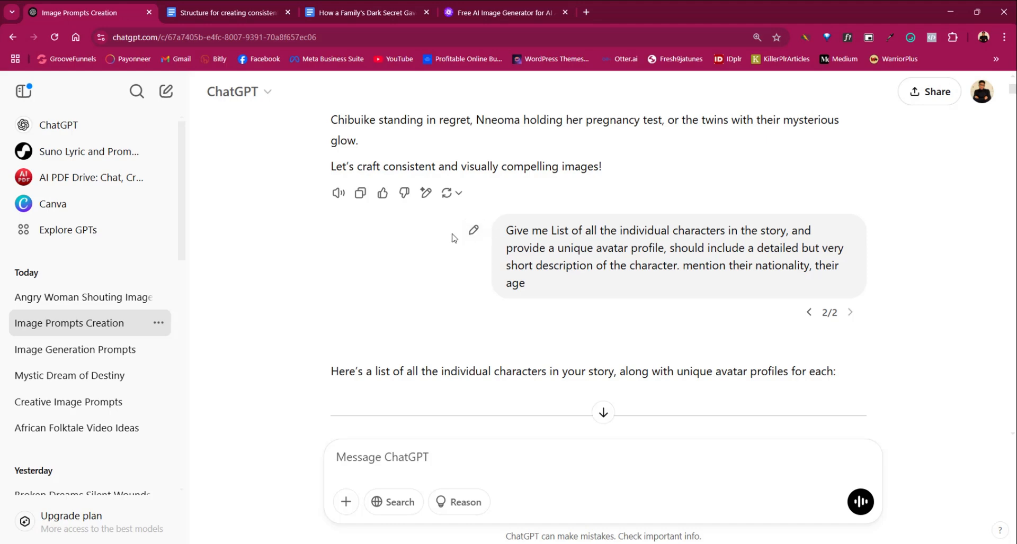
left_click_drag(506, 231, 798, 247)
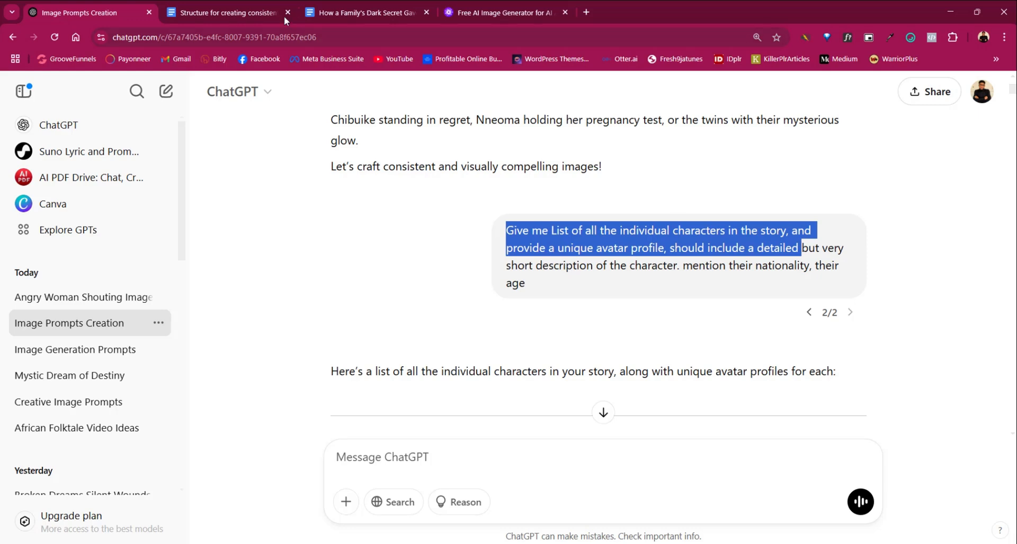
- Compare instruction 2 in the structure document, including its "(Your story)" placeholder, with the character-list prompt in the ChatGPT conversation
left_click(244, 12)
left_click_drag(314, 293, 541, 339)
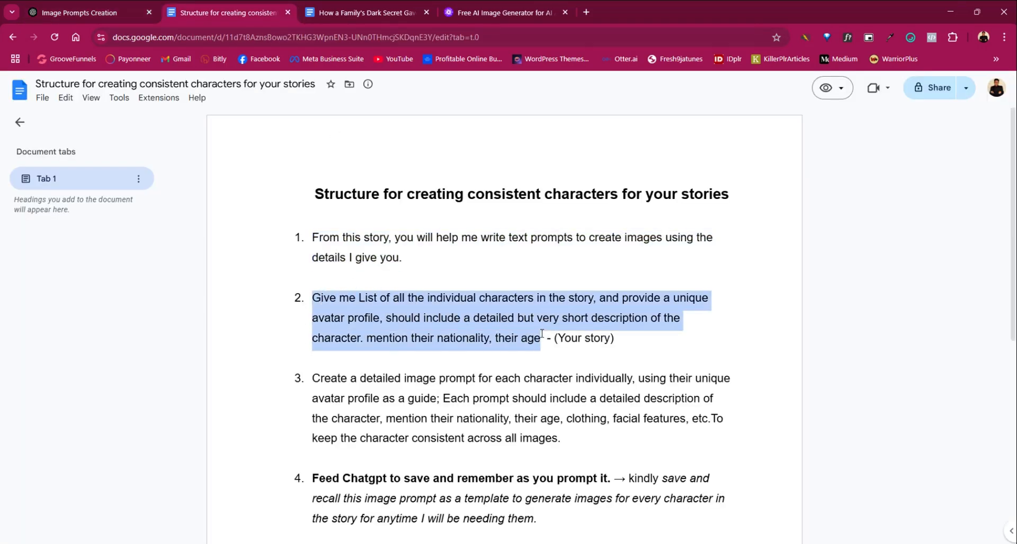
left_click(354, 300)
left_click_drag(312, 299, 551, 340)
left_click_drag(620, 339, 559, 342)
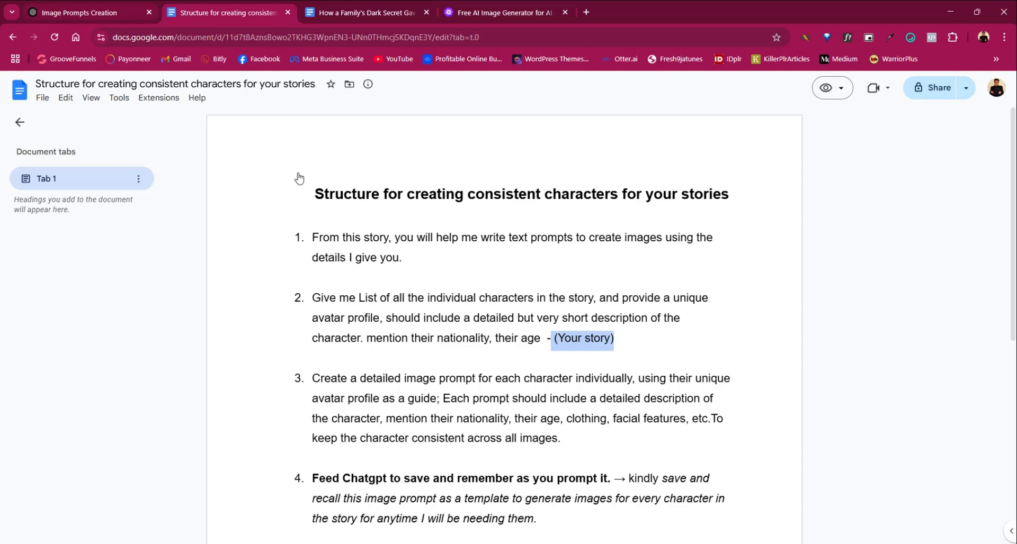
left_click(594, 342)
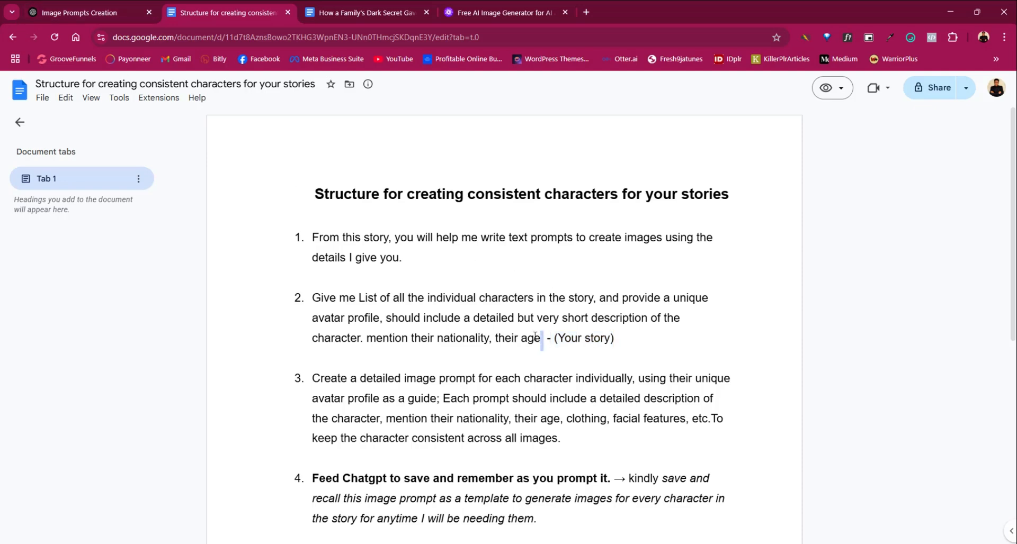
left_click_drag(540, 340, 324, 297)
left_click(96, 10)
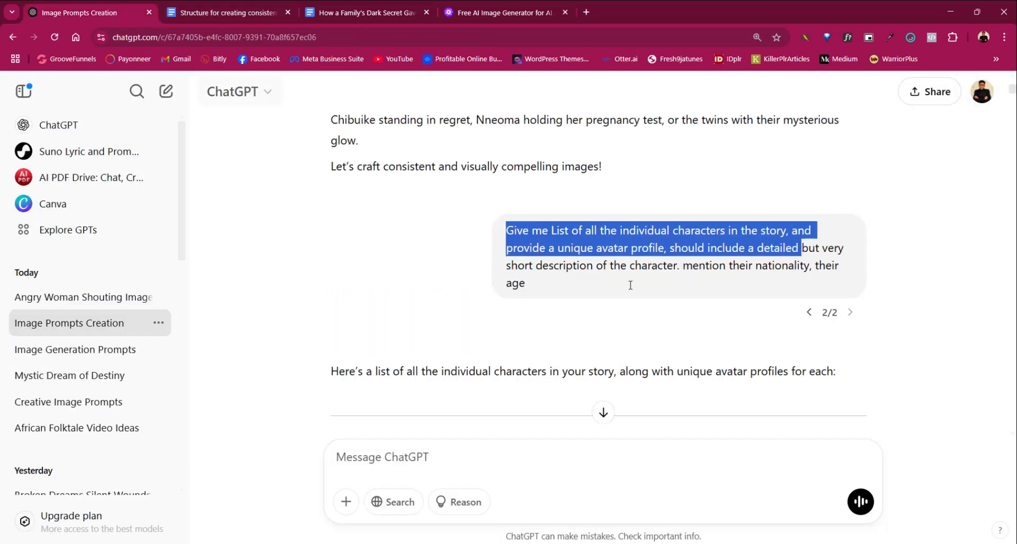
left_click_drag(528, 296, 513, 232)
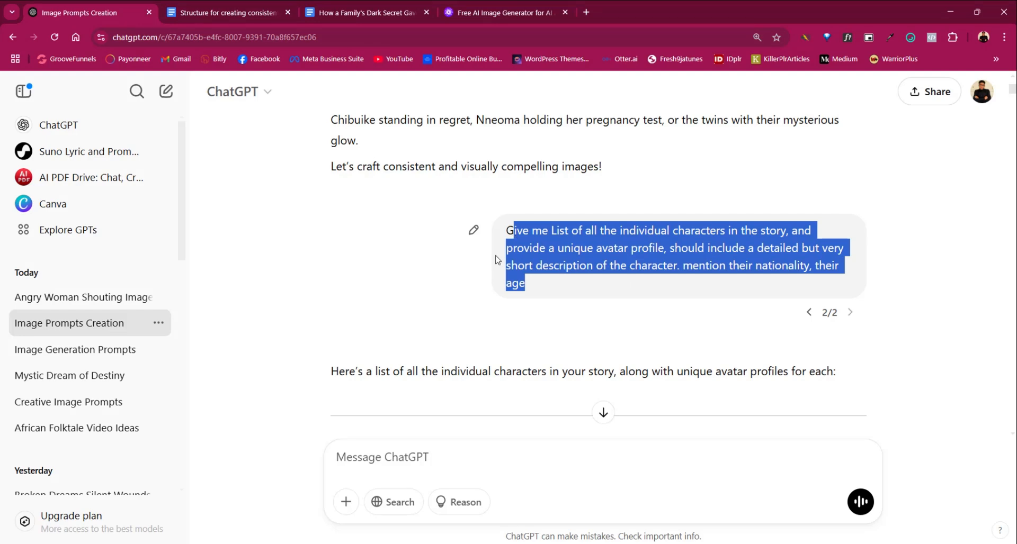
- Examine the first character's name, nationality, age and profile in ChatGPT's character list
scroll(332, 333, "down", 1)
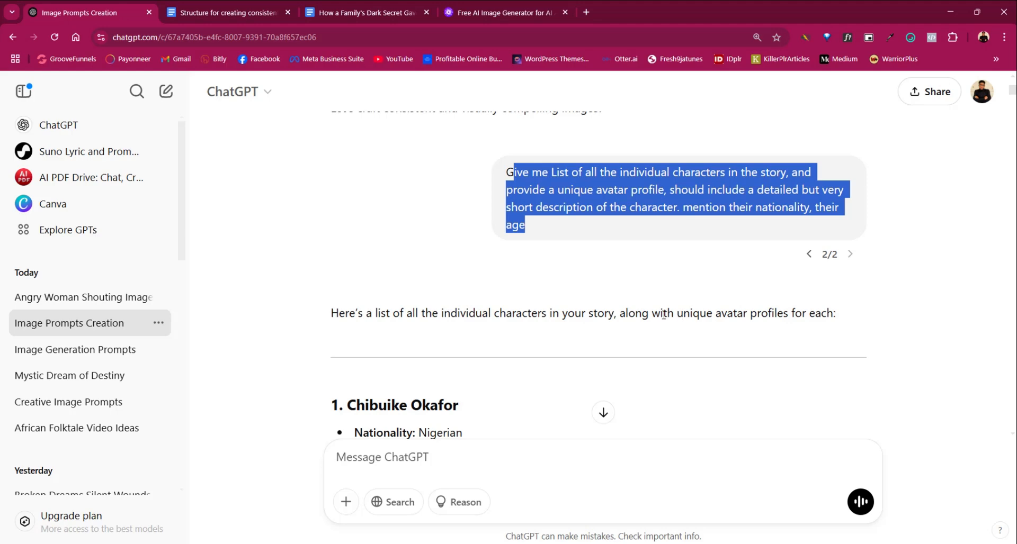
scroll(711, 317, "down", 1)
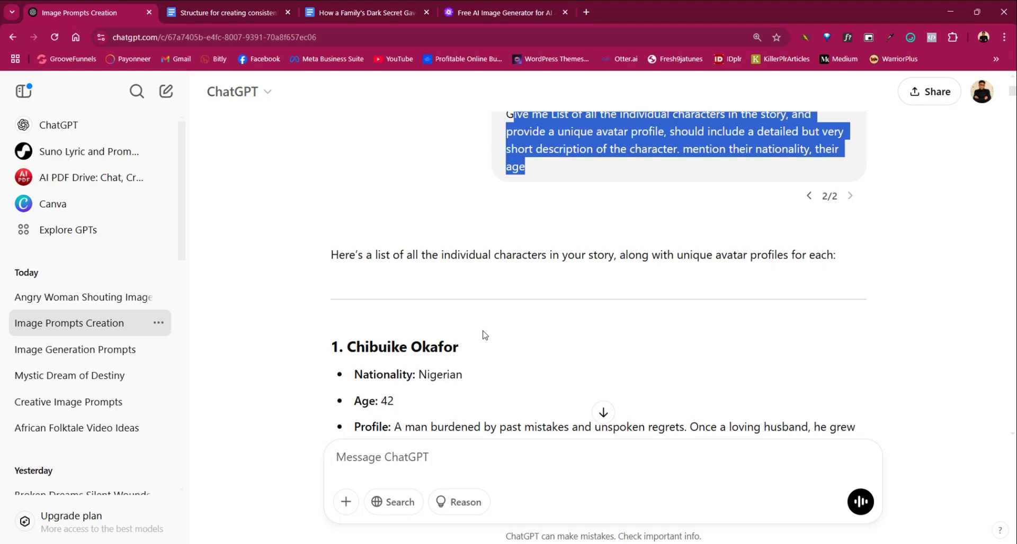
scroll(358, 287, "down", 2)
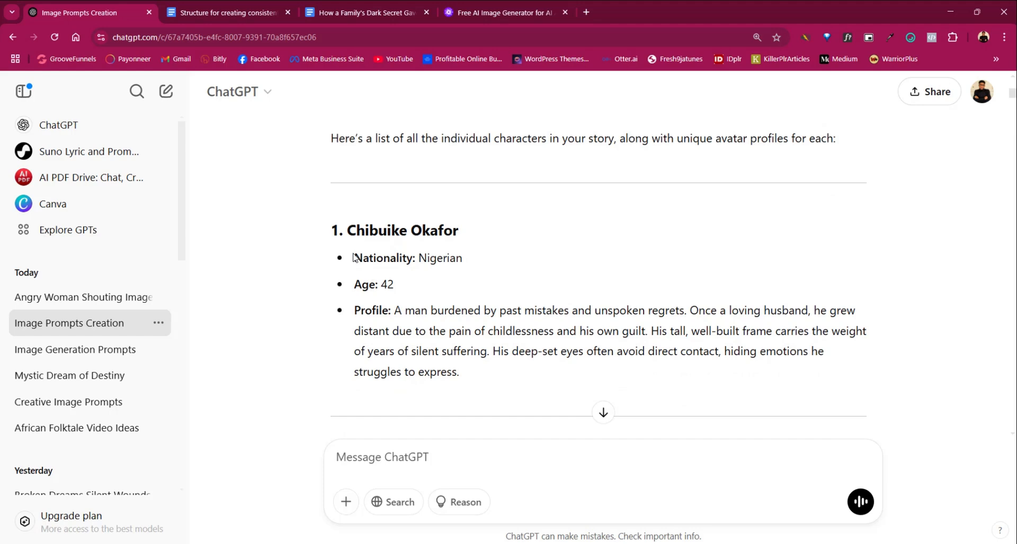
left_click_drag(347, 231, 476, 238)
scroll(389, 280, "down", 1)
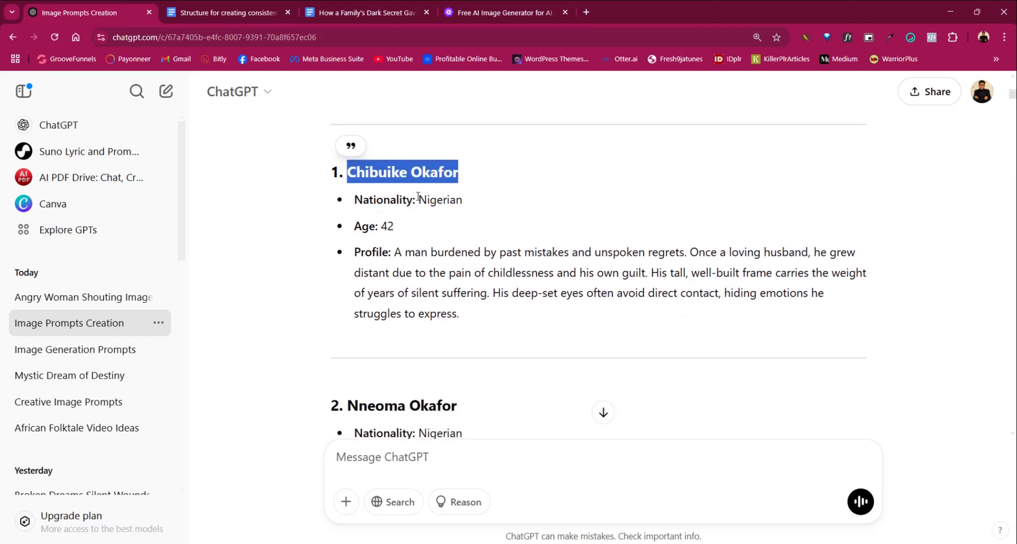
left_click_drag(416, 200, 462, 200)
left_click_drag(374, 241, 486, 321)
left_click(394, 250)
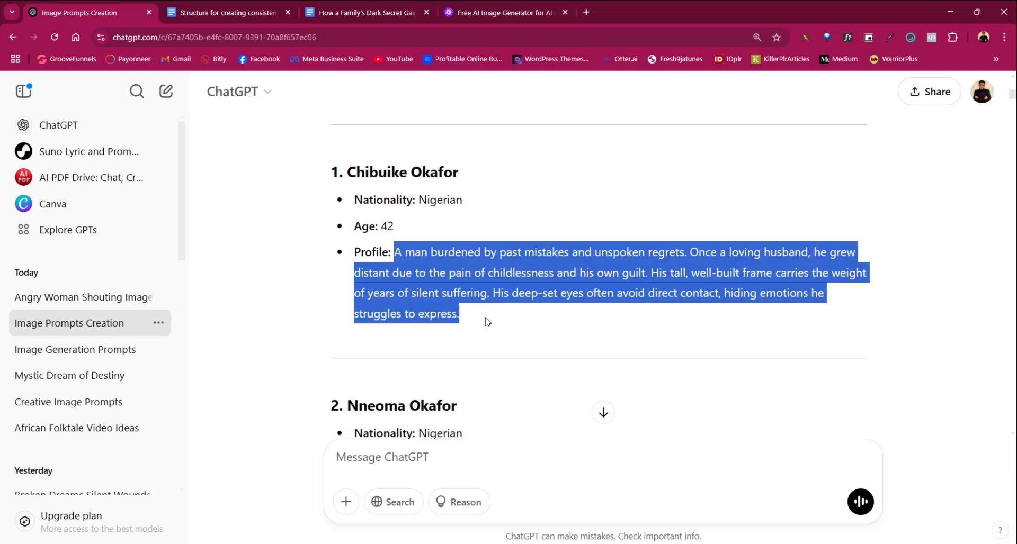
left_click(466, 322)
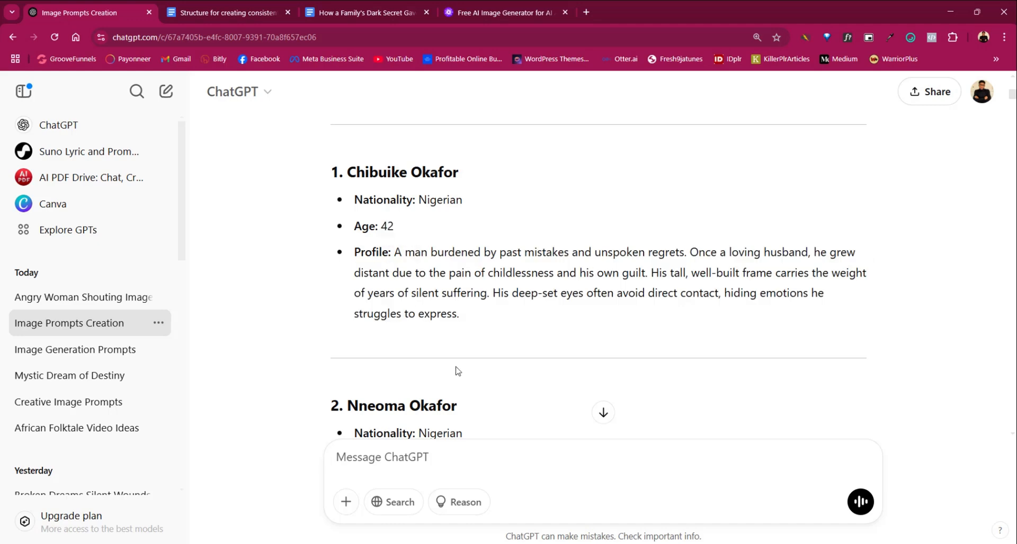
- Look through the avatar profiles of the remaining characters, from number 2 to number 6
scroll(423, 344, "down", 2)
scroll(423, 344, "down", 4)
scroll(440, 193, "up", 2)
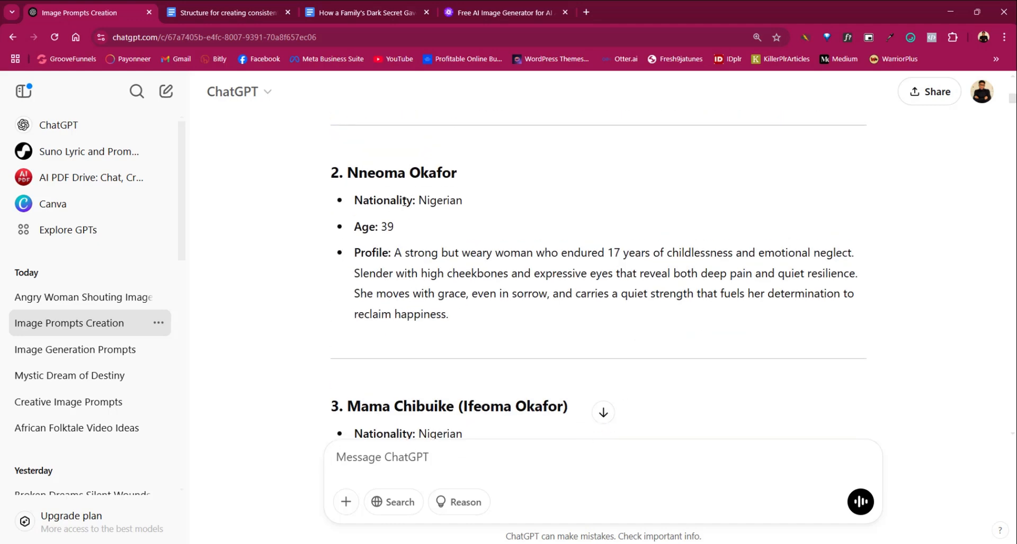
left_click_drag(460, 182, 346, 172)
scroll(438, 357, "down", 4)
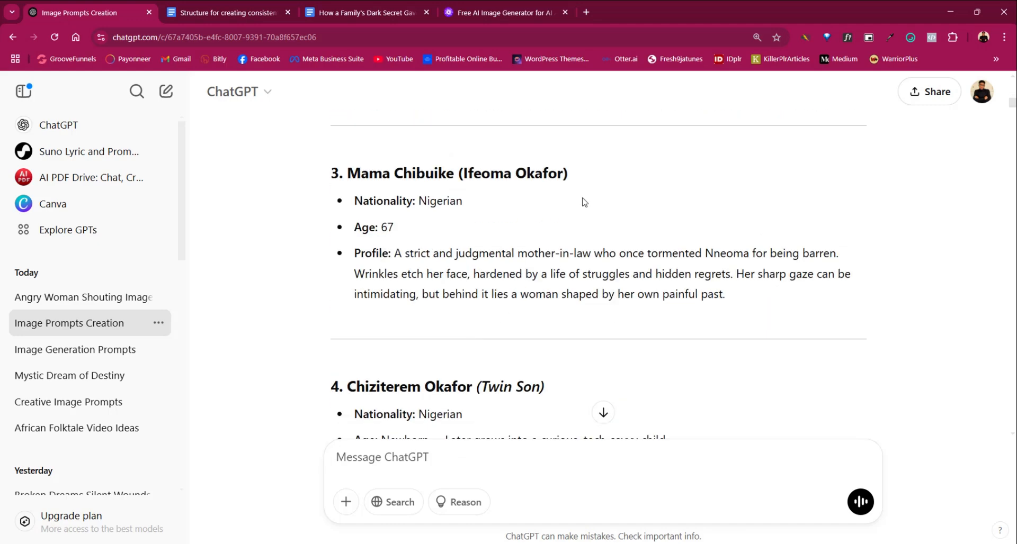
left_click_drag(586, 201, 325, 201)
scroll(482, 320, "down", 6)
scroll(466, 271, "down", 4)
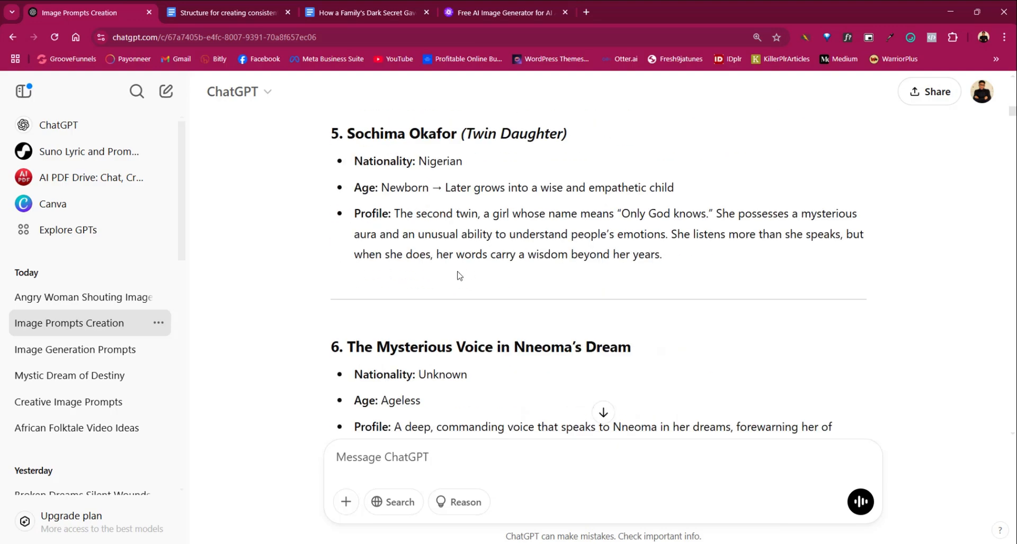
scroll(473, 298, "up", 2)
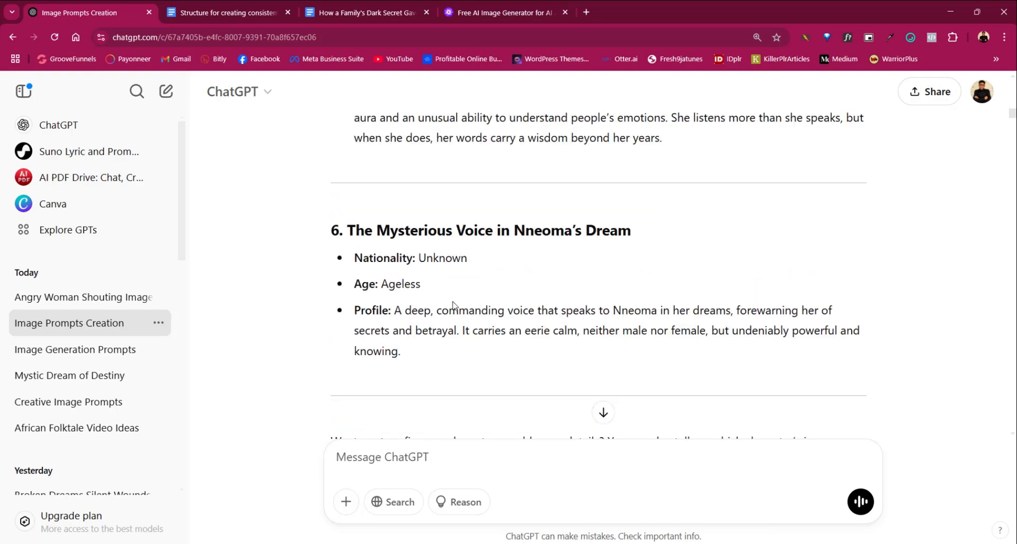
- Compare instruction 3 in the structure document with the matching request for detailed character image prompts in the ChatGPT conversation
scroll(448, 312, "down", 2)
scroll(443, 318, "up", 5)
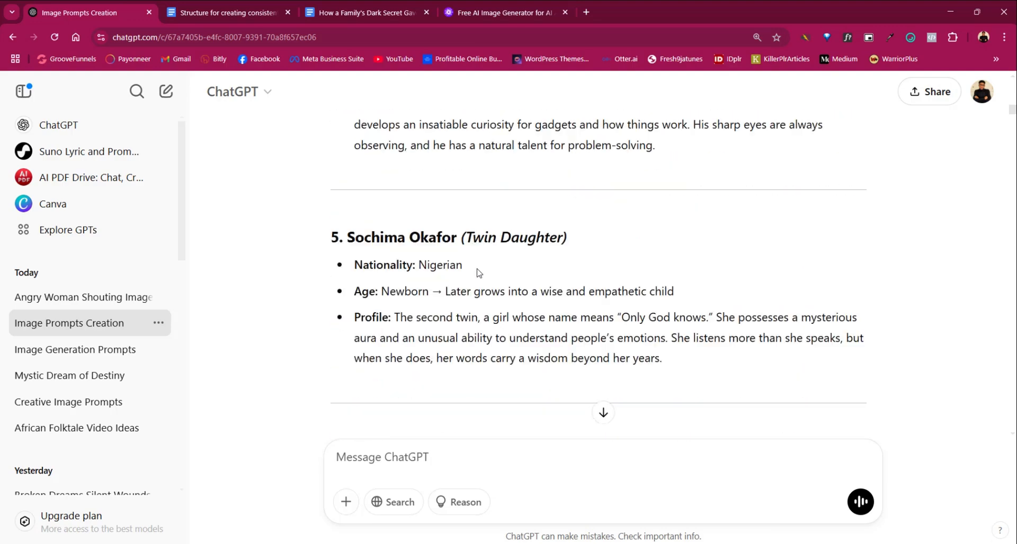
scroll(477, 306, "down", 10)
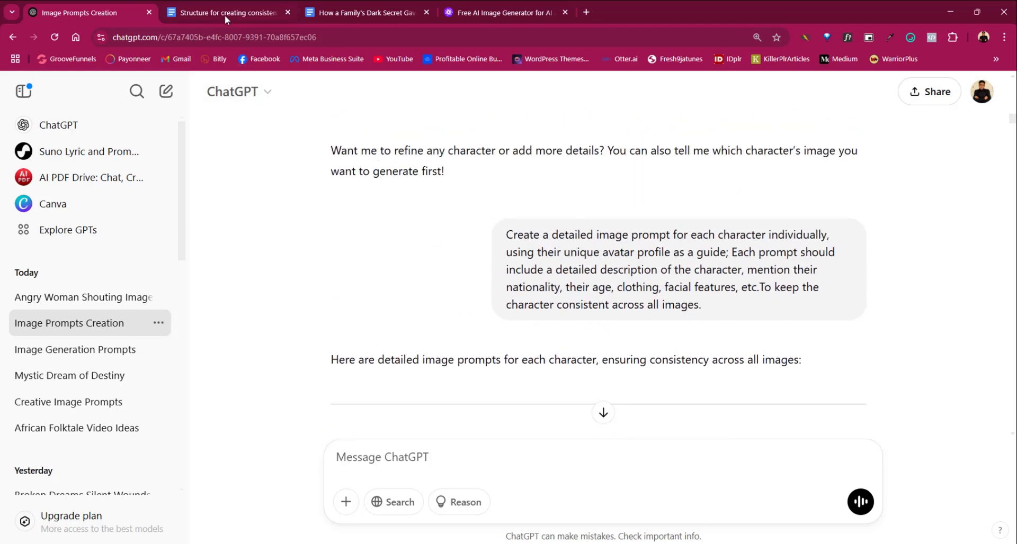
left_click(225, 14)
scroll(533, 334, "down", 2)
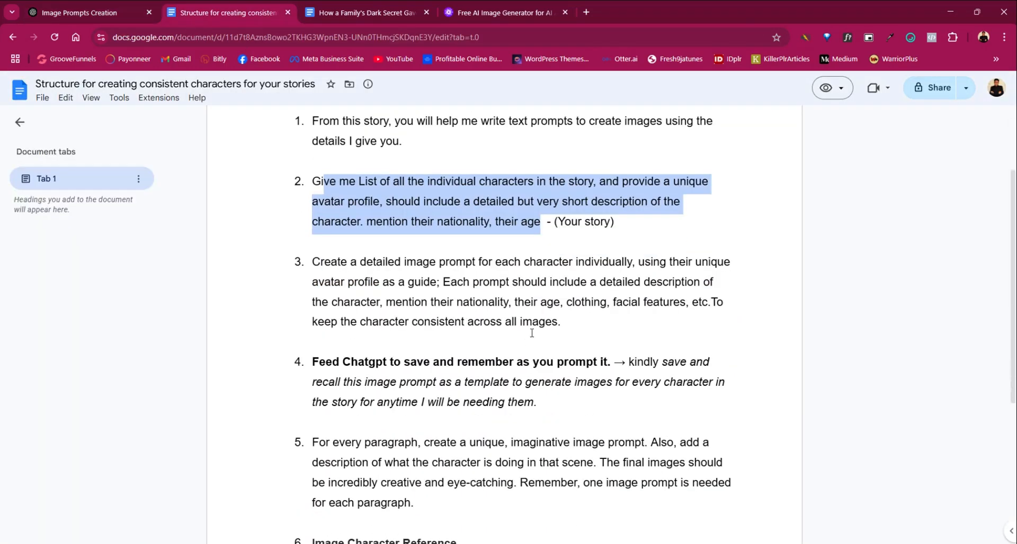
left_click(563, 322)
left_click_drag(563, 322, 312, 261)
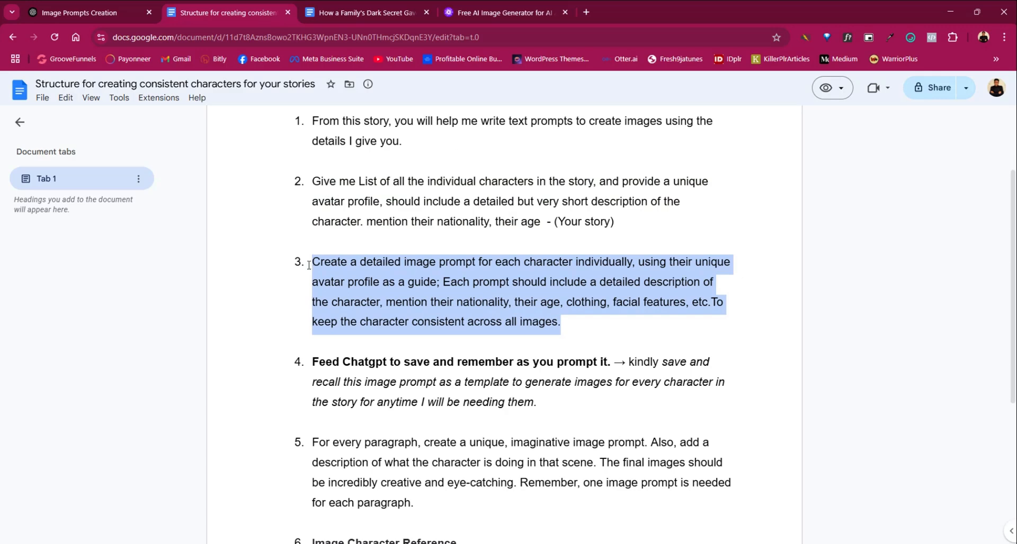
left_click(97, 21)
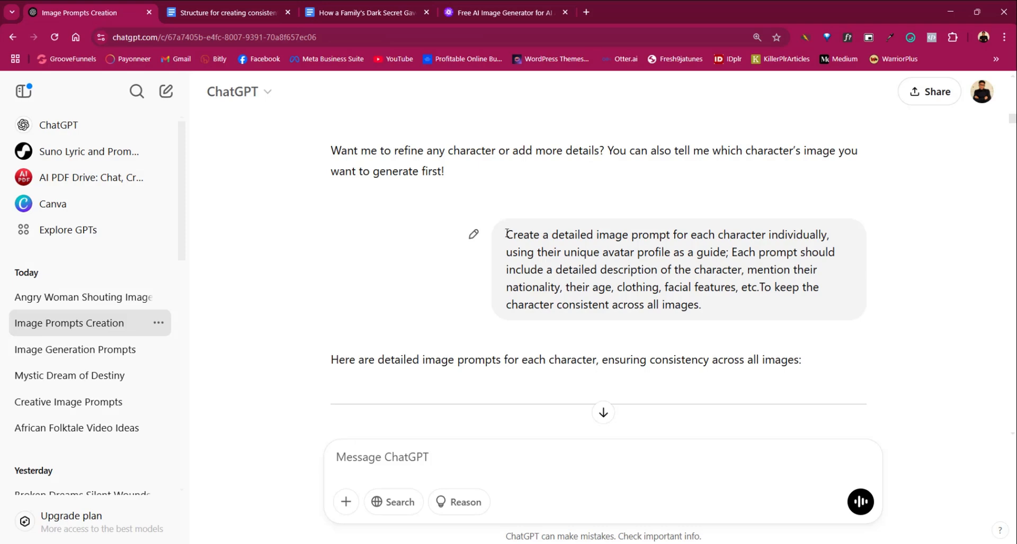
left_click_drag(507, 234, 764, 305)
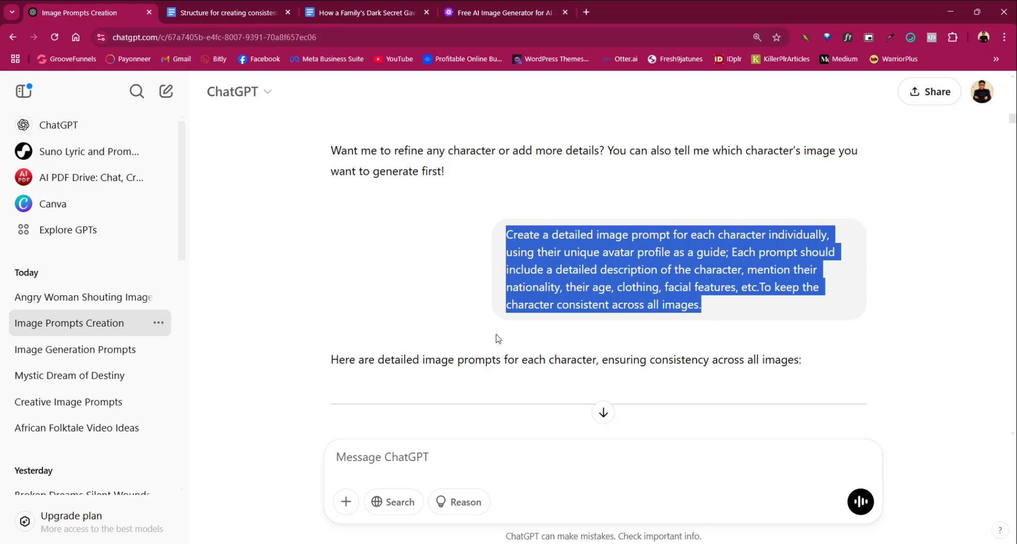
- Copy the full image prompt of character 1, The Burdened Husband, from ChatGPT into the blank Google Docs document
left_click(436, 322)
scroll(357, 324, "down", 3)
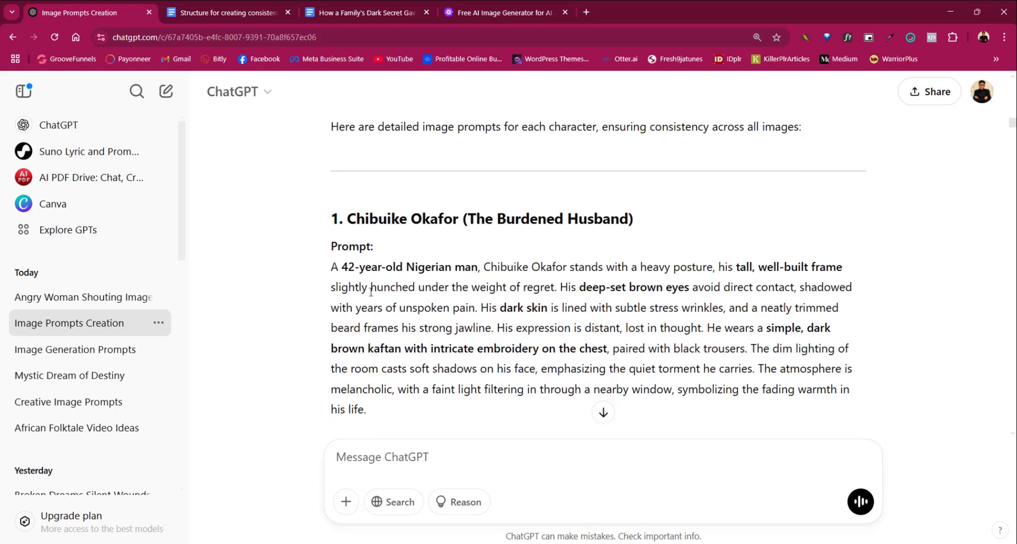
left_click_drag(345, 275, 452, 281)
scroll(571, 279, "down", 2)
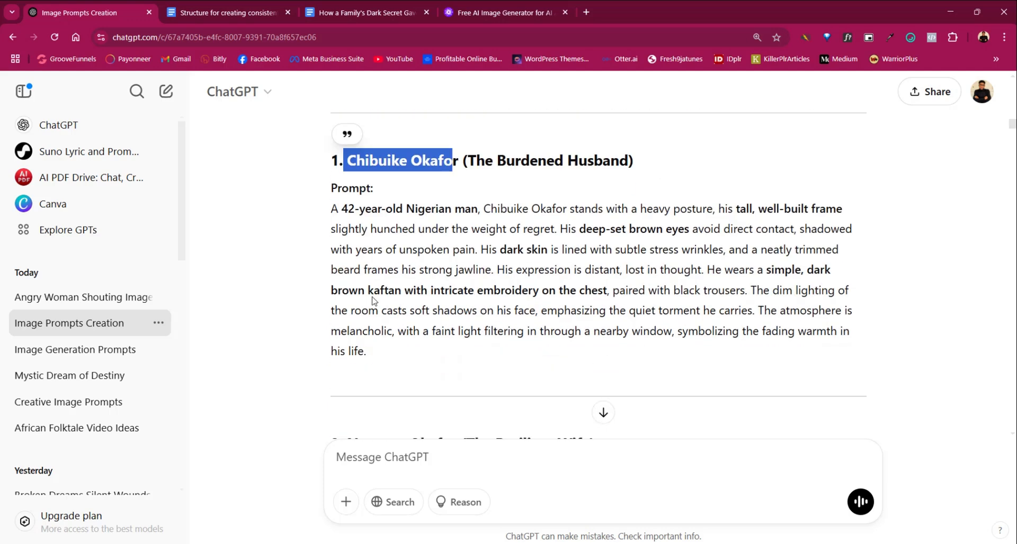
left_click_drag(333, 207, 368, 354)
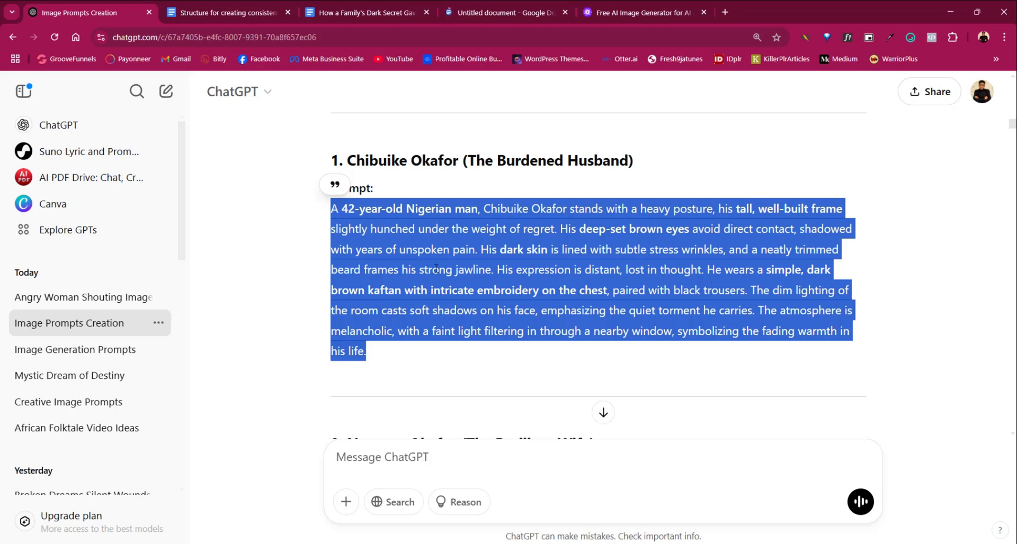
right_click(407, 253)
left_click(459, 271)
left_click(486, 8)
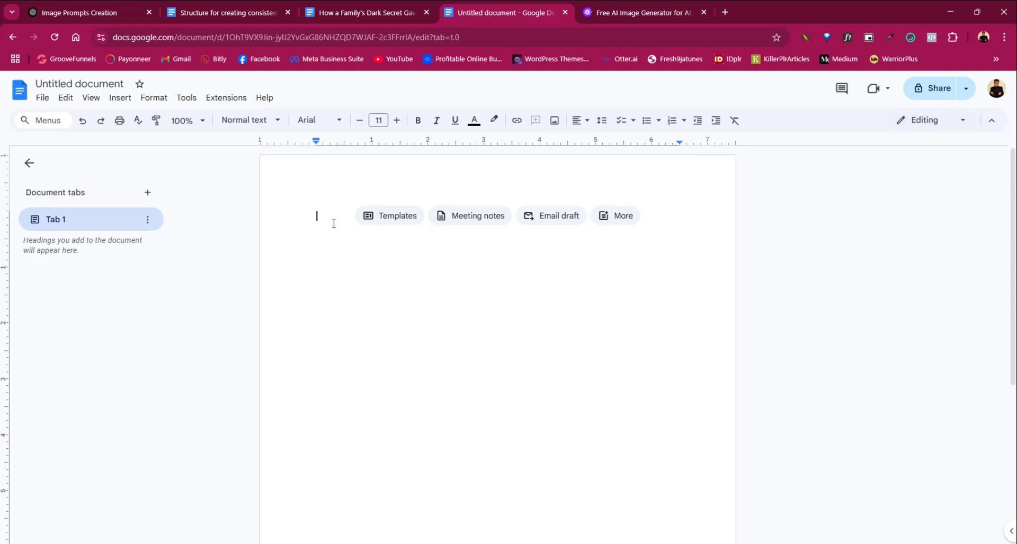
key("ctrl+v")
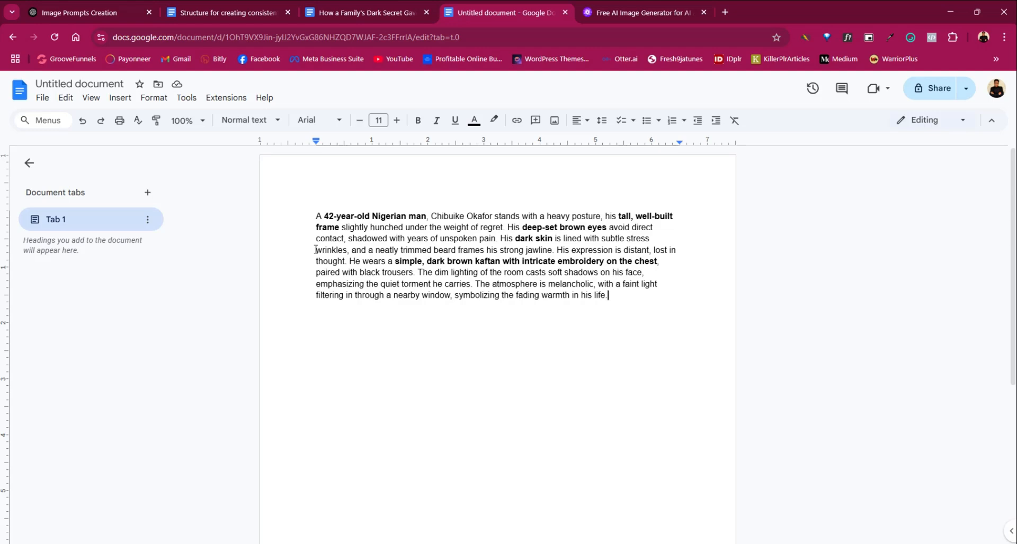
- Examine ChatGPT's image prompt for character 2, The Resilient Wife, highlighting the full text and the sentence on her facial features
left_click(71, 12)
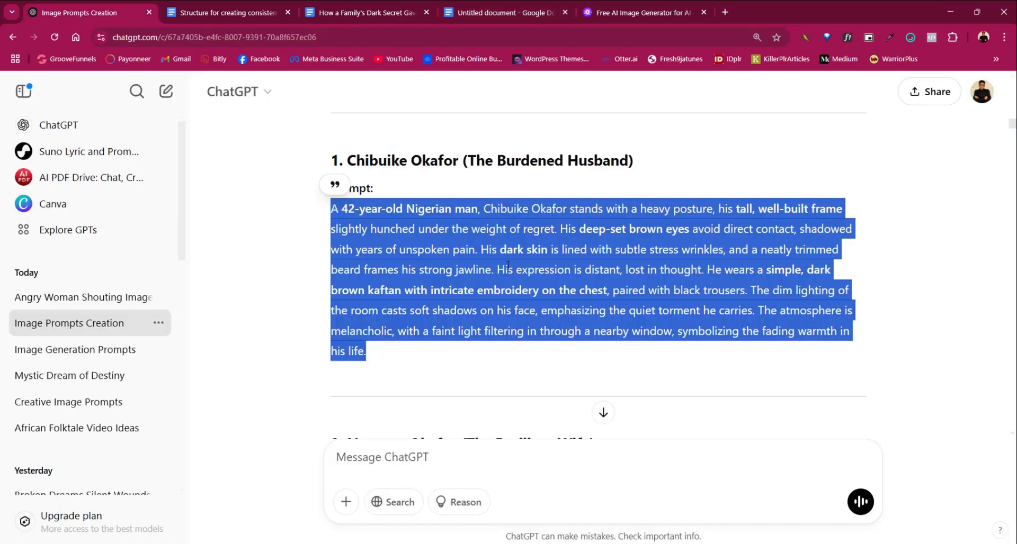
scroll(424, 281, "down", 2)
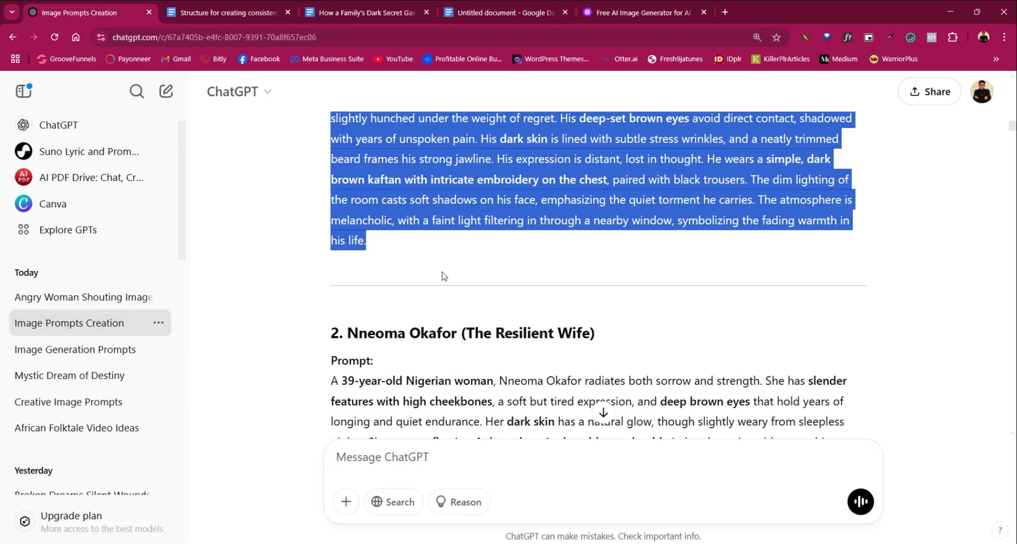
scroll(487, 286, "up", 2)
scroll(516, 293, "down", 1)
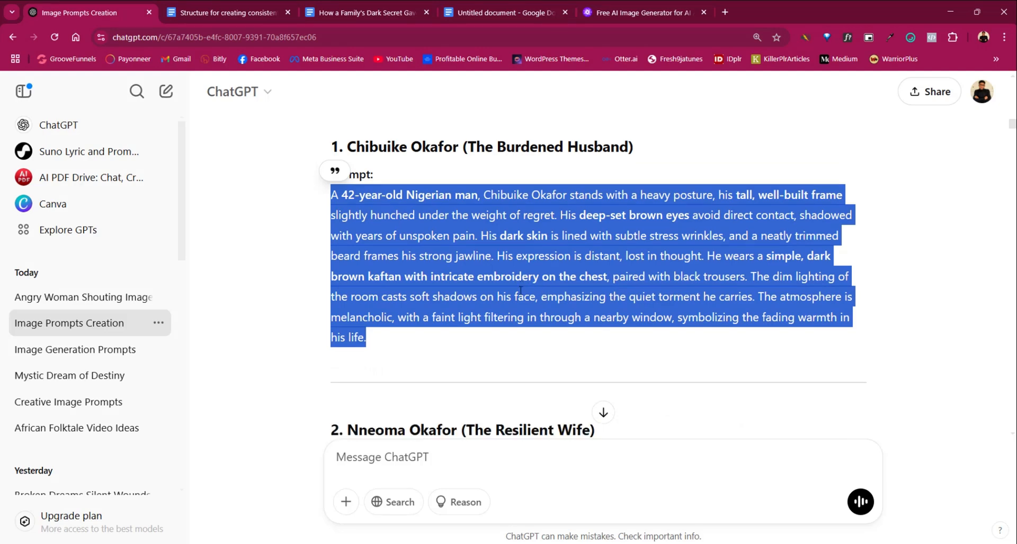
scroll(549, 247, "down", 3)
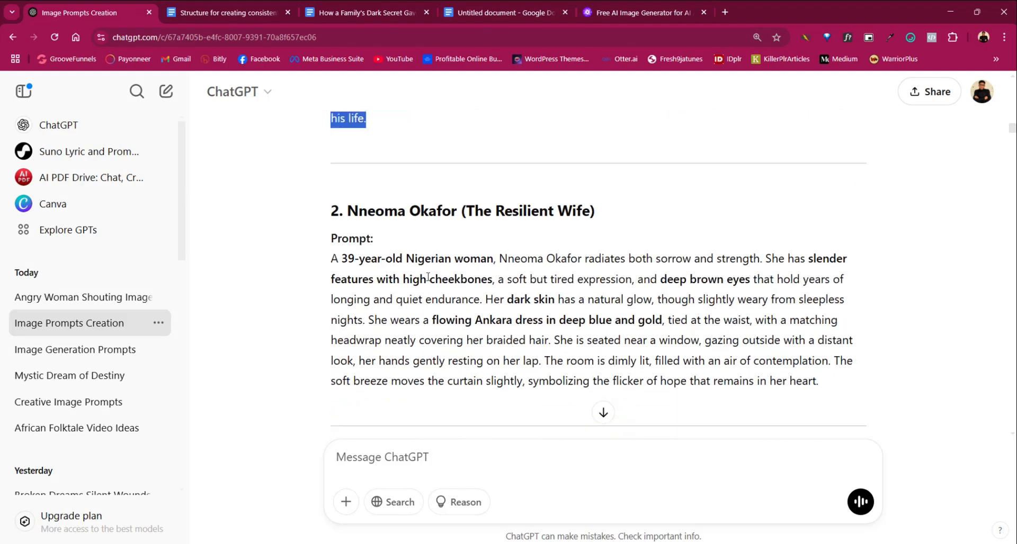
left_click(328, 259)
left_click_drag(333, 259, 824, 380)
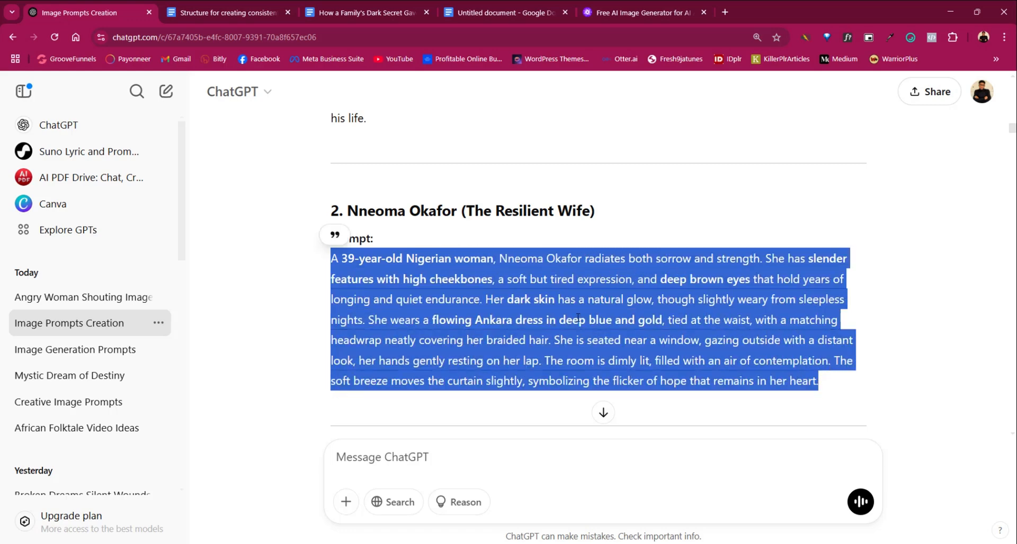
left_click(731, 260)
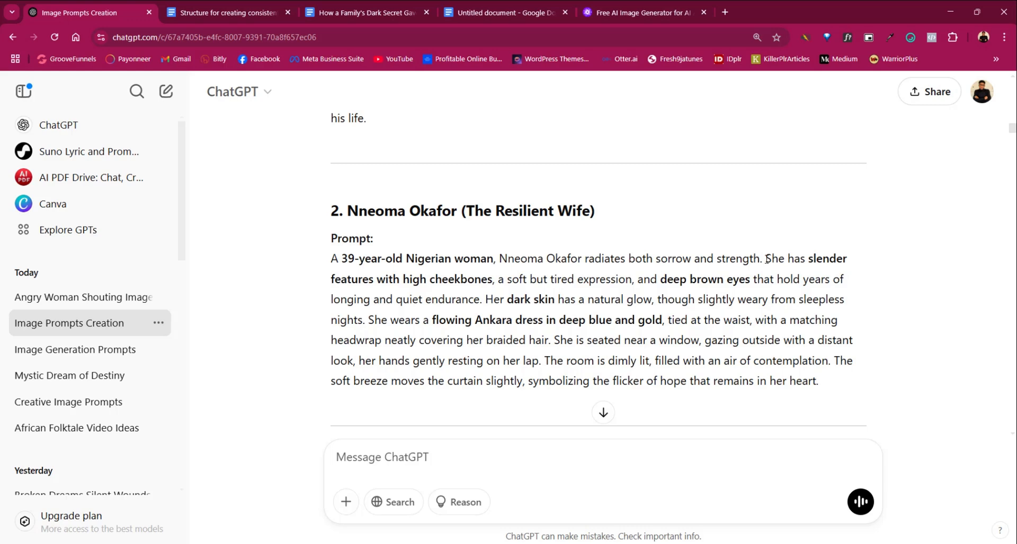
left_click_drag(766, 260, 668, 283)
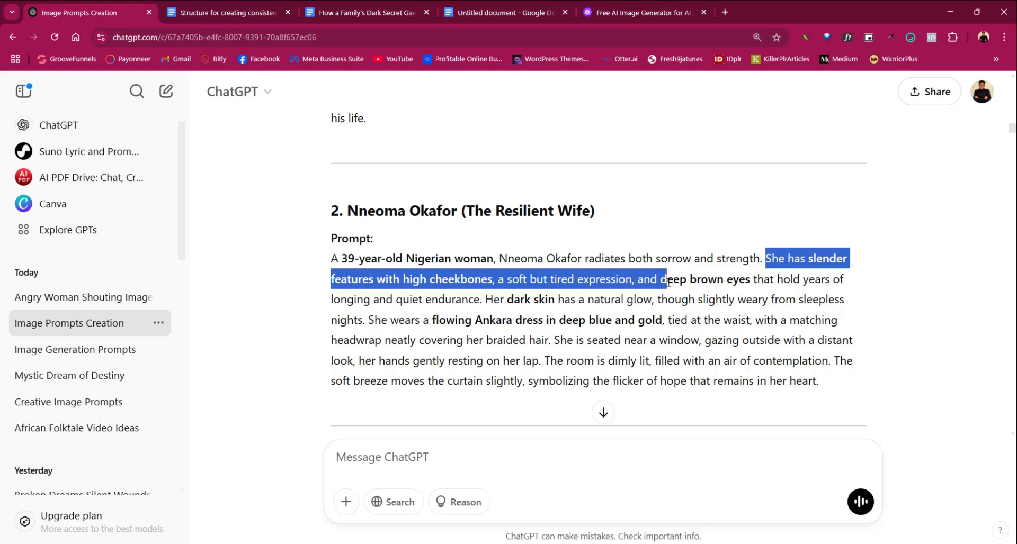
left_click(527, 293)
- Look through the image prompts for characters 3 to 6, from the Judgmental Mother-in-Law to the Unknown Messenger
scroll(578, 318, "down", 3)
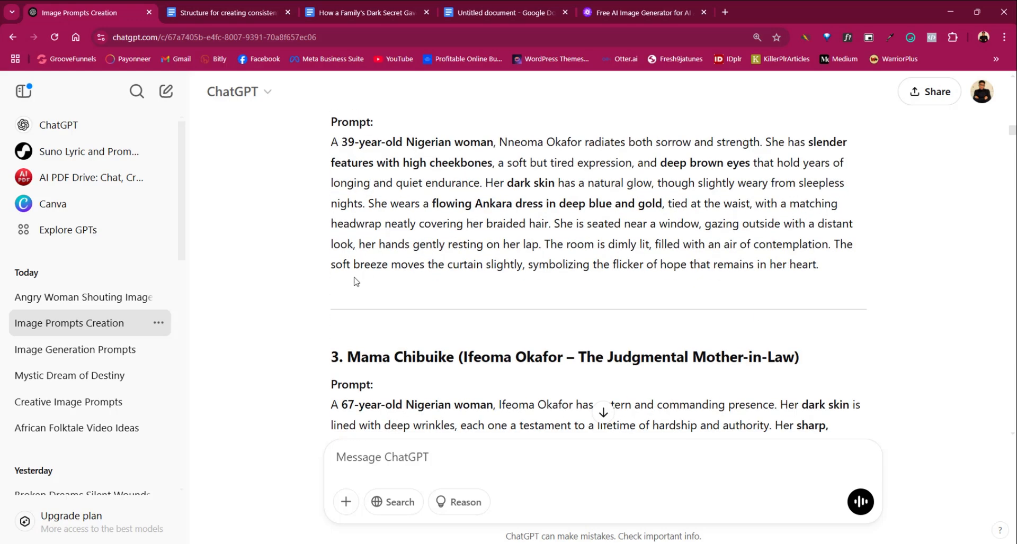
scroll(397, 285, "down", 2)
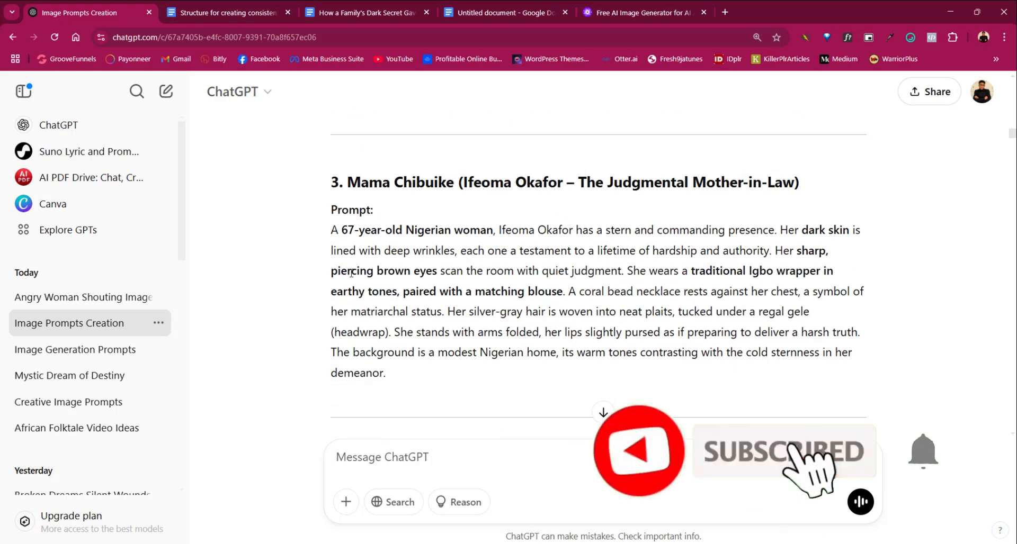
scroll(342, 228, "down", 10)
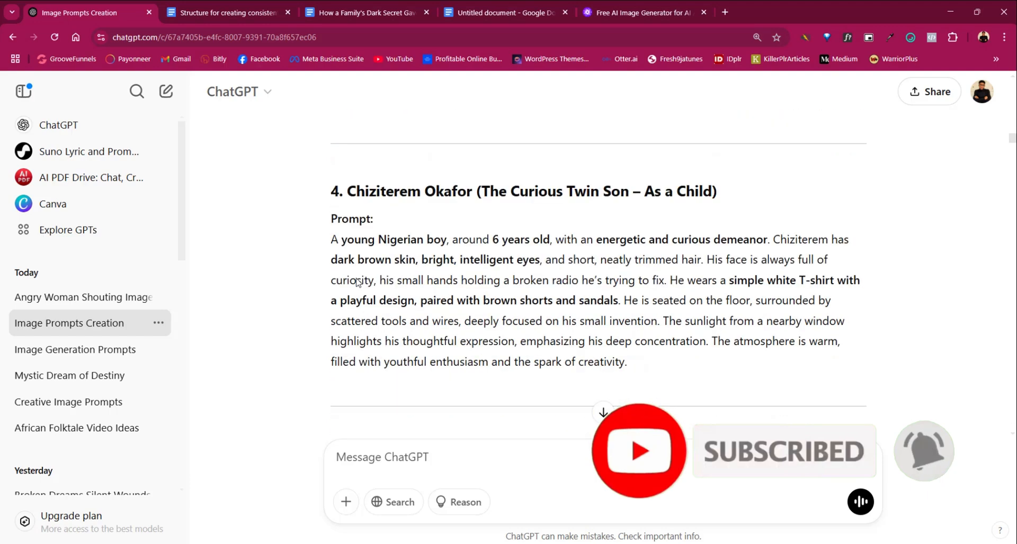
scroll(365, 290, "down", 2)
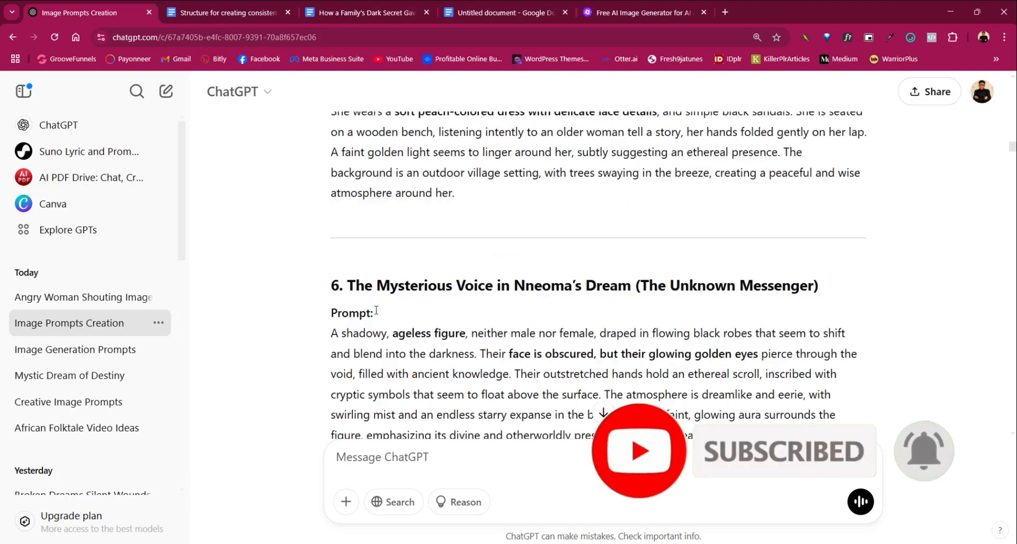
scroll(376, 292, "up", 1)
scroll(387, 292, "down", 3)
scroll(403, 295, "down", 3)
scroll(424, 298, "up", 7)
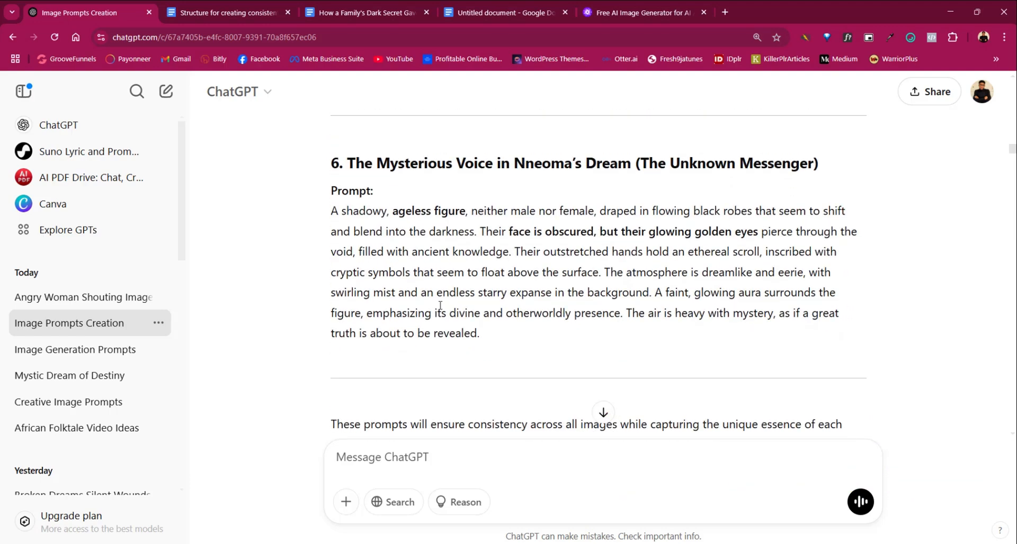
scroll(445, 301, "down", 4)
scroll(447, 302, "down", 2)
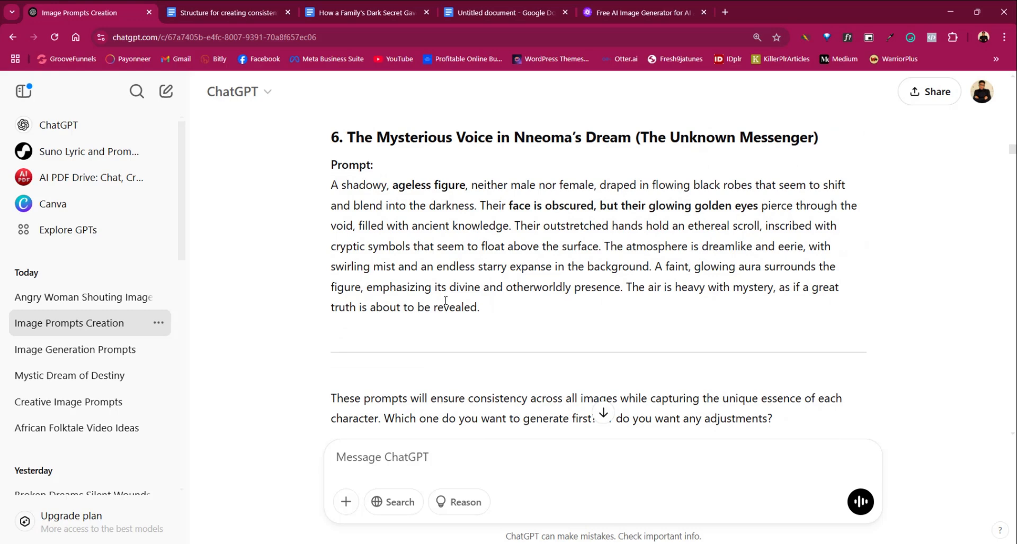
scroll(462, 262, "up", 1)
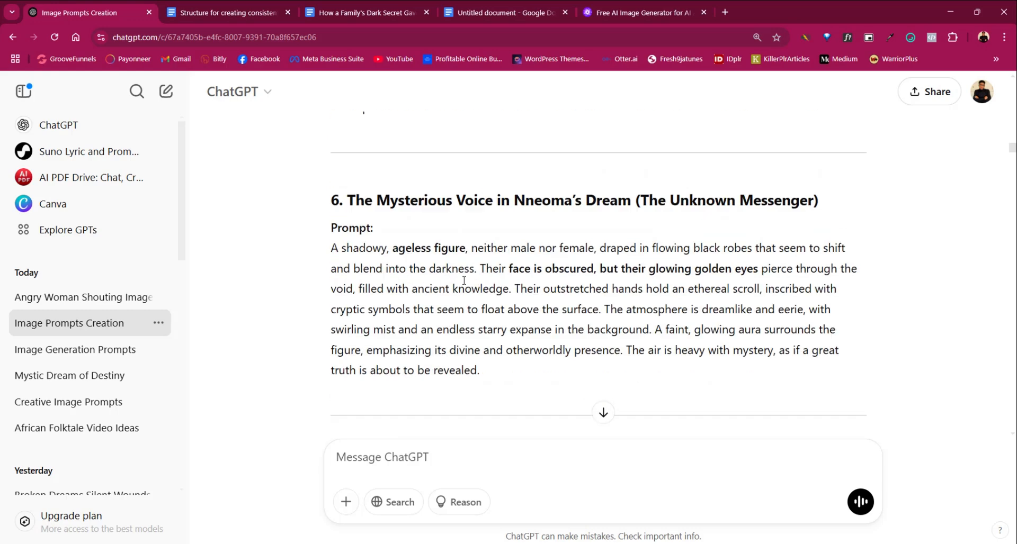
scroll(465, 282, "up", 2)
scroll(460, 284, "up", 8)
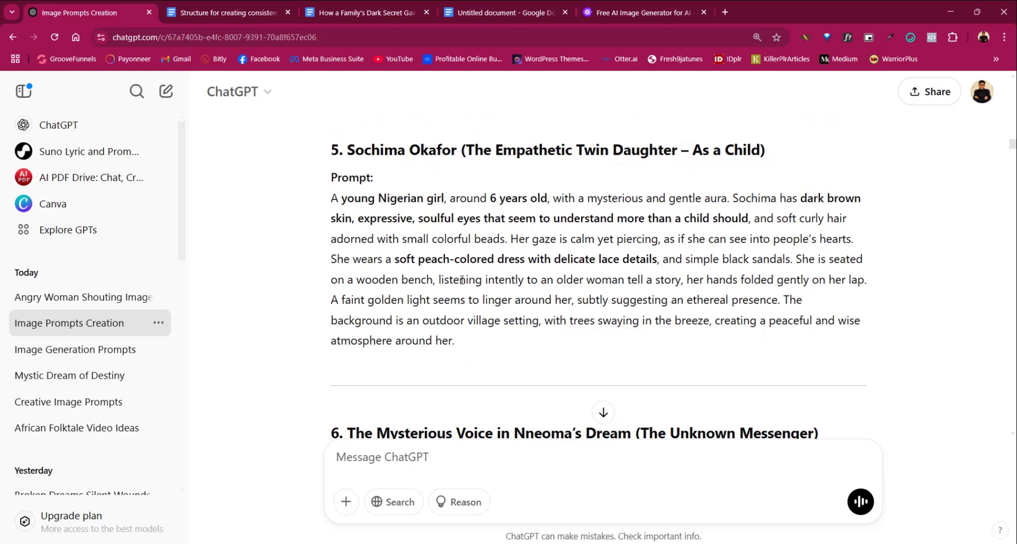
scroll(438, 281, "up", 5)
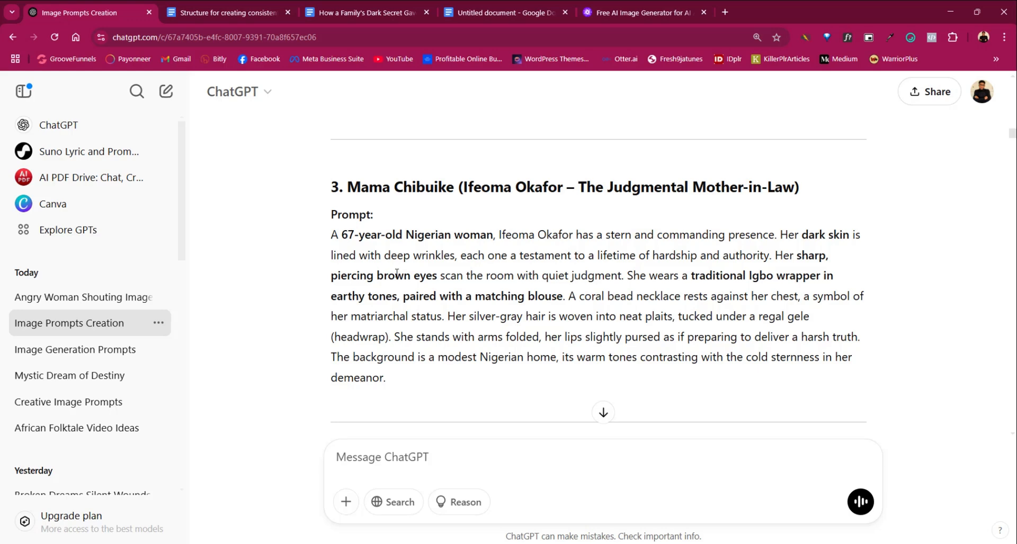
- Copy the full image prompt of character 2, The Resilient Wife, from the ChatGPT reply
scroll(382, 271, "up", 5)
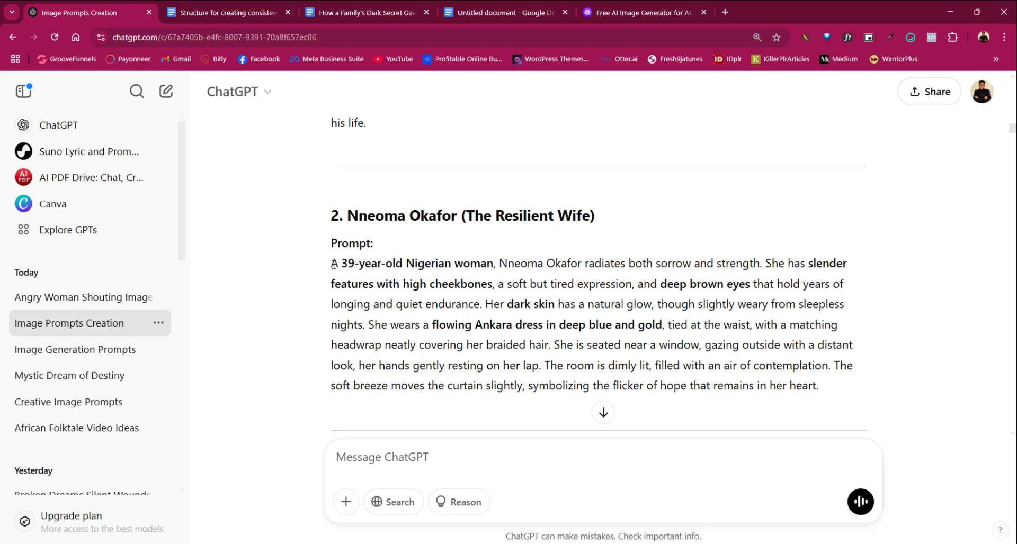
left_click_drag(333, 263, 827, 392)
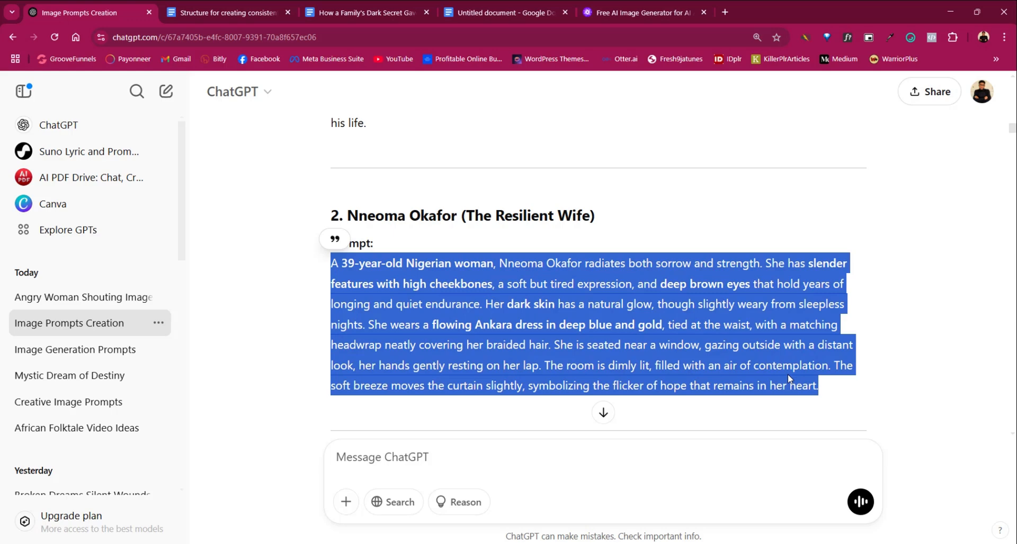
right_click(650, 331)
left_click(659, 341)
- Switch to the PicLumen website and launch its free image generator
left_click(614, 14)
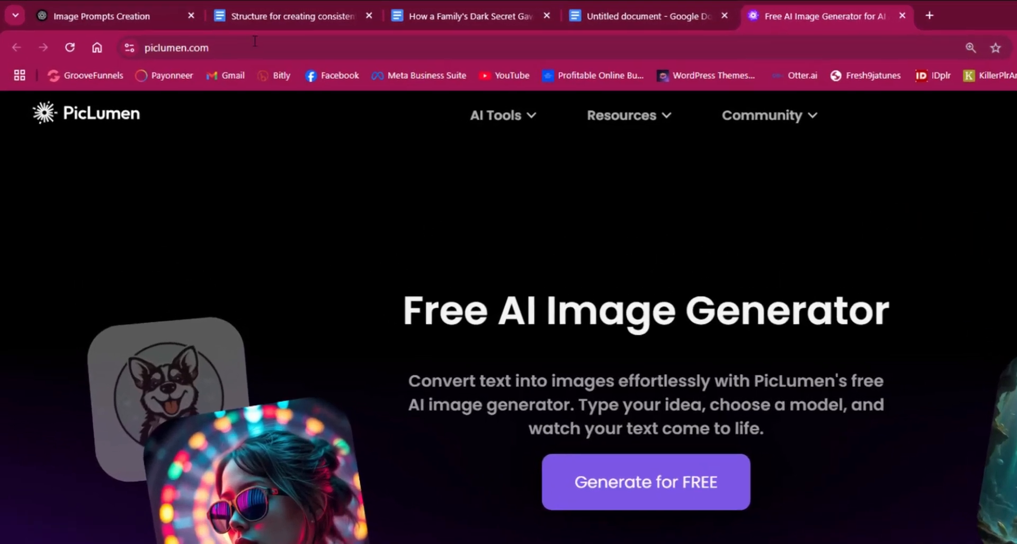
left_click(255, 43)
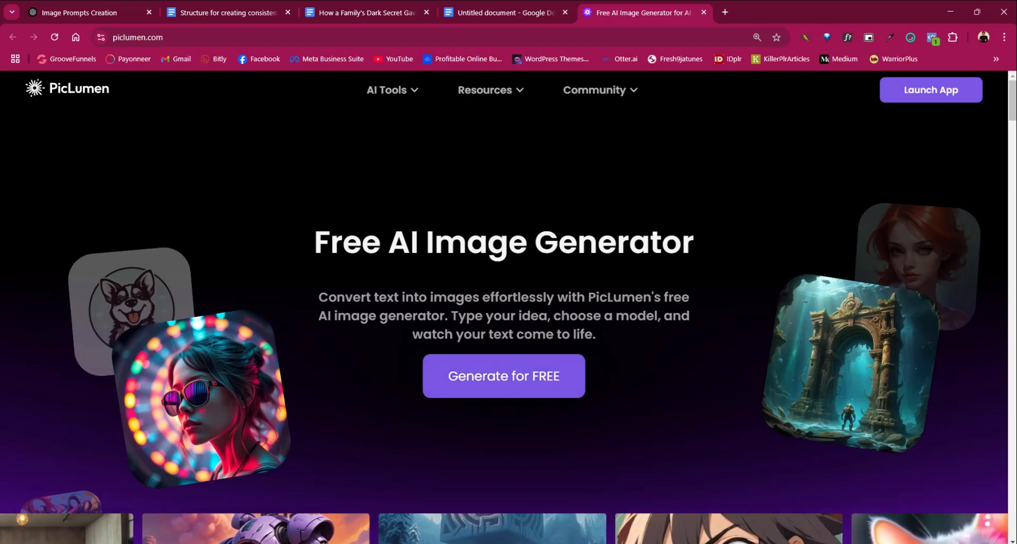
left_click(503, 382)
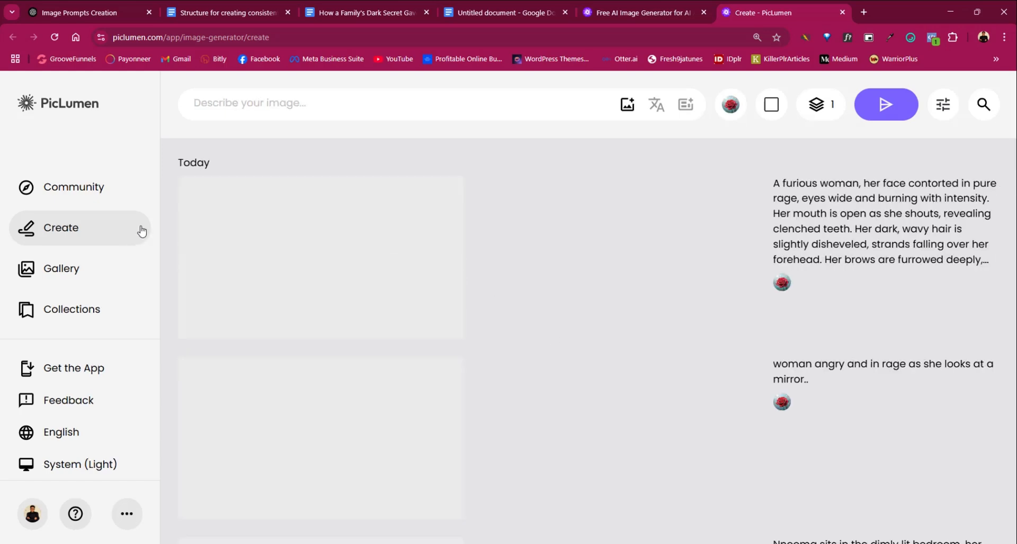
- View the PicLumen gallery and open the portrait of the woman in the maroon gown and head tie with its prompt details
left_click(75, 271)
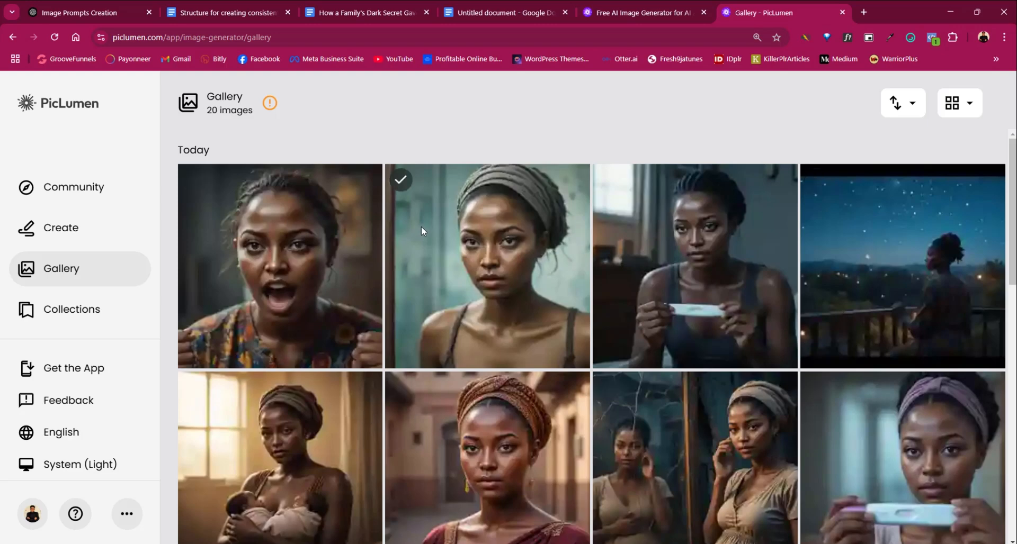
scroll(510, 236, "down", 1)
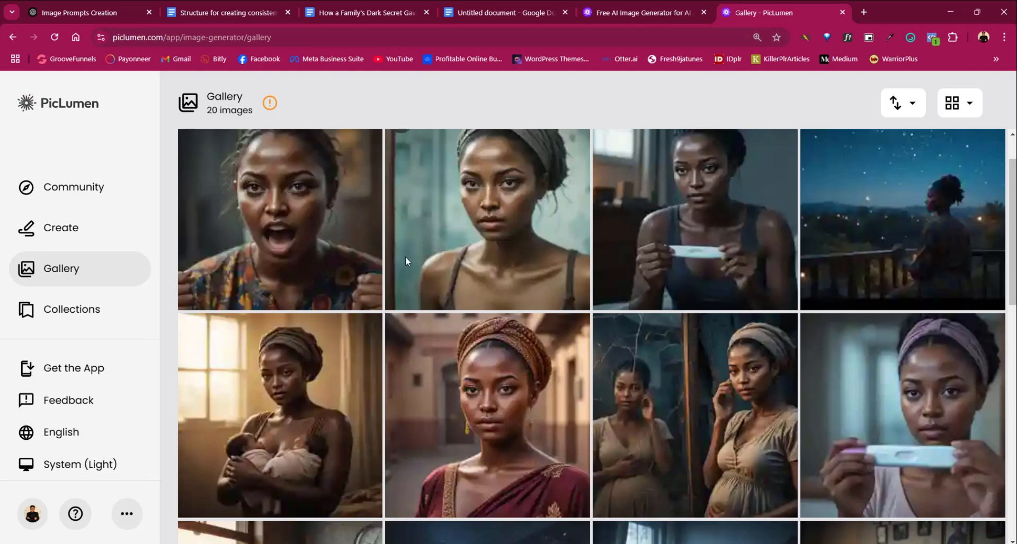
left_click(486, 377)
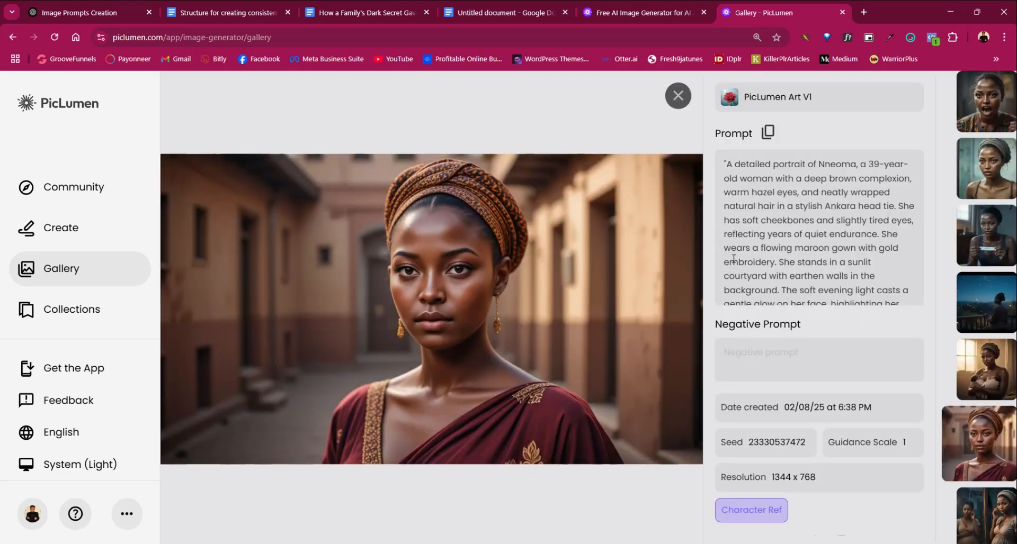
- Compare the maroon-gown portrait's PicLumen prompt with the Resilient Wife prompt in ChatGPT, and close the portrait
scroll(780, 238, "down", 2)
scroll(782, 239, "up", 2)
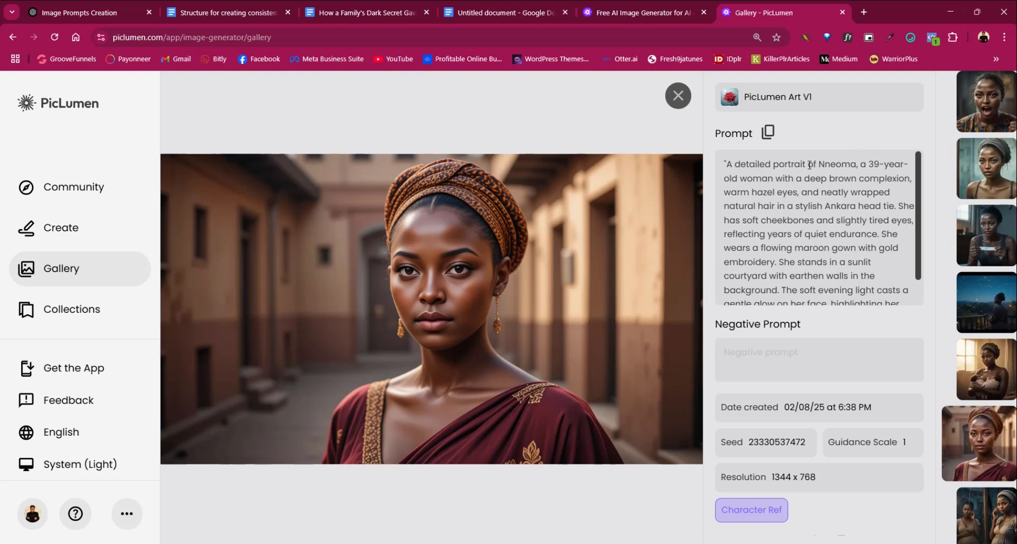
left_click_drag(729, 169, 896, 315)
key("ctrl+1")
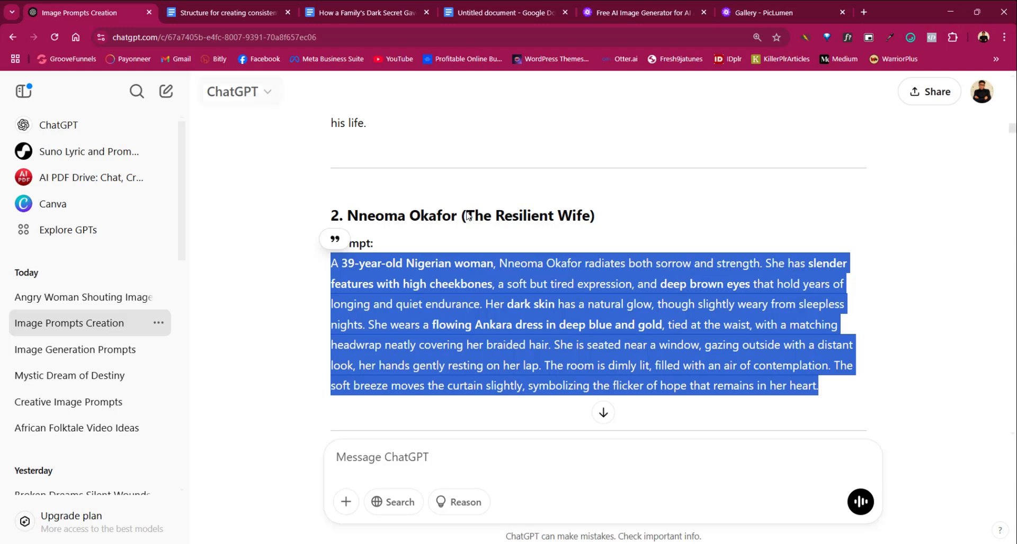
left_click(795, 2)
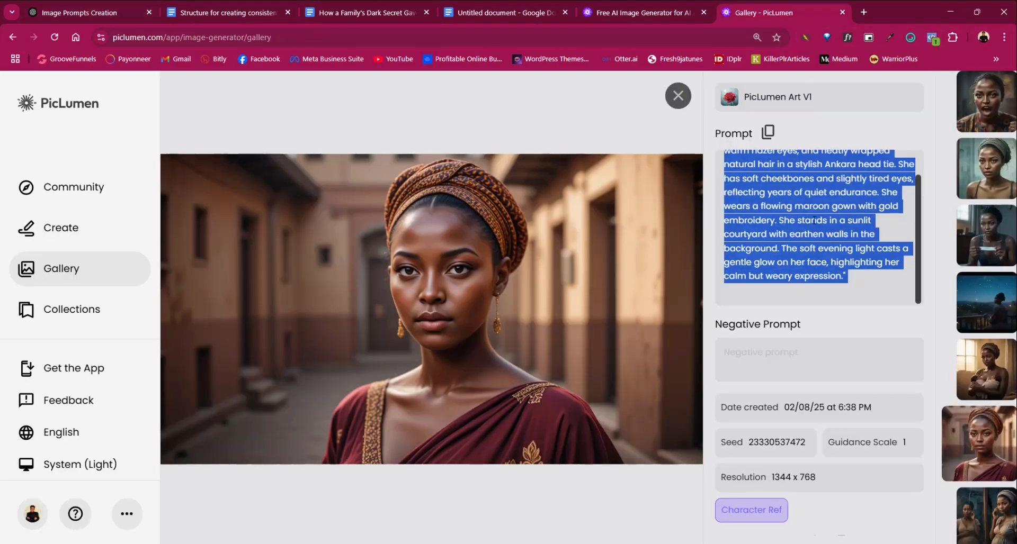
scroll(777, 179, "up", 3)
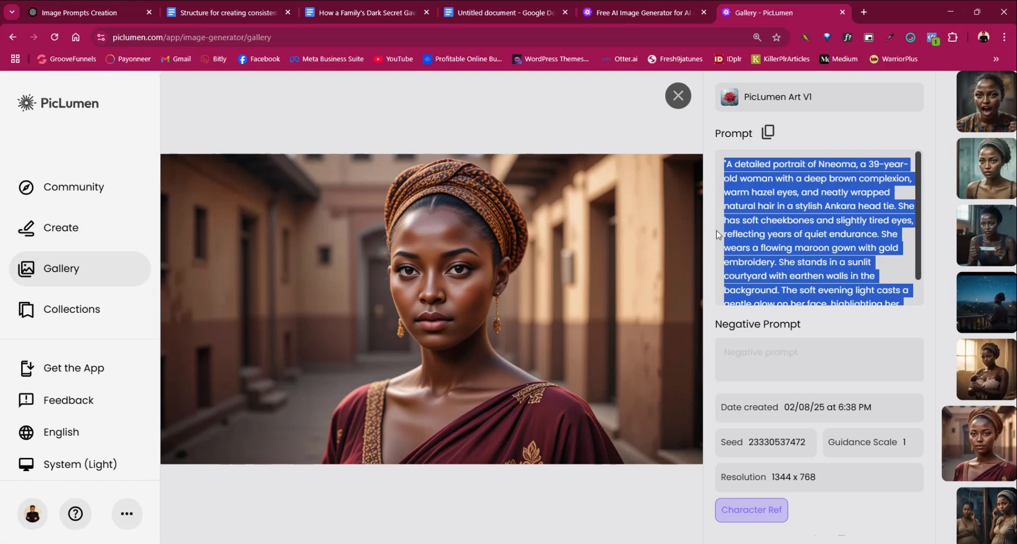
left_click(678, 96)
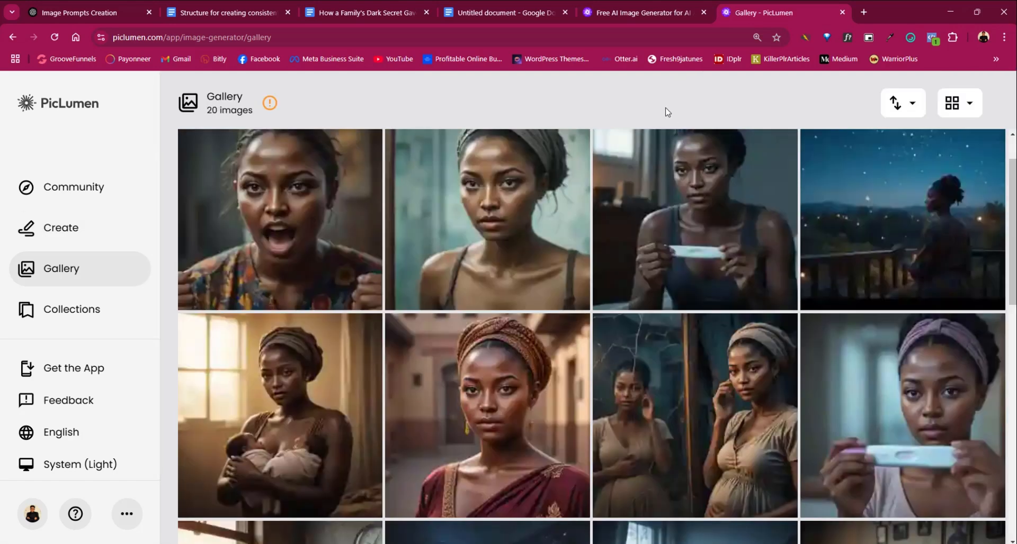
- Start a new image creation with the copied Resilient Wife prompt and put "a portrait image of" in front of it
left_click(74, 229)
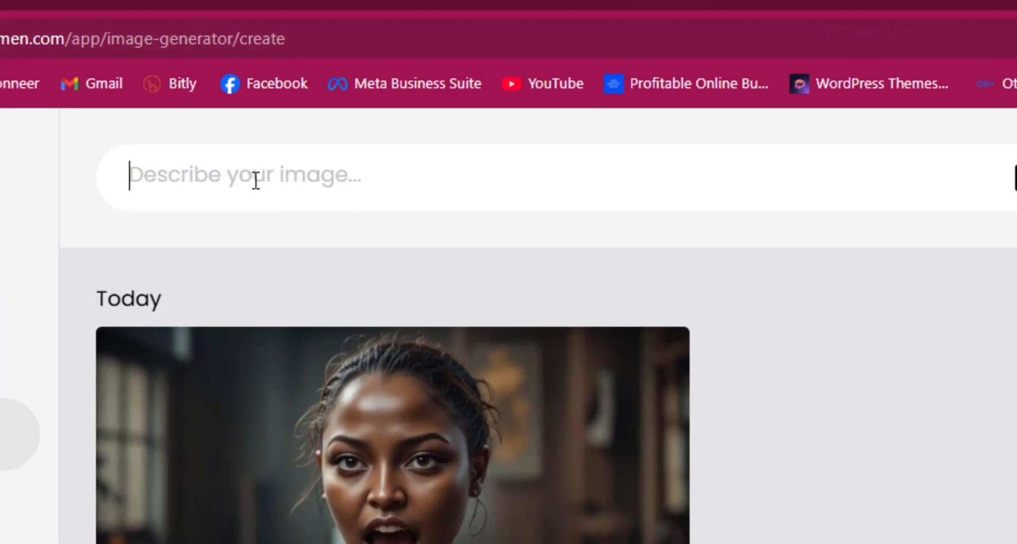
key("ctrl+v")
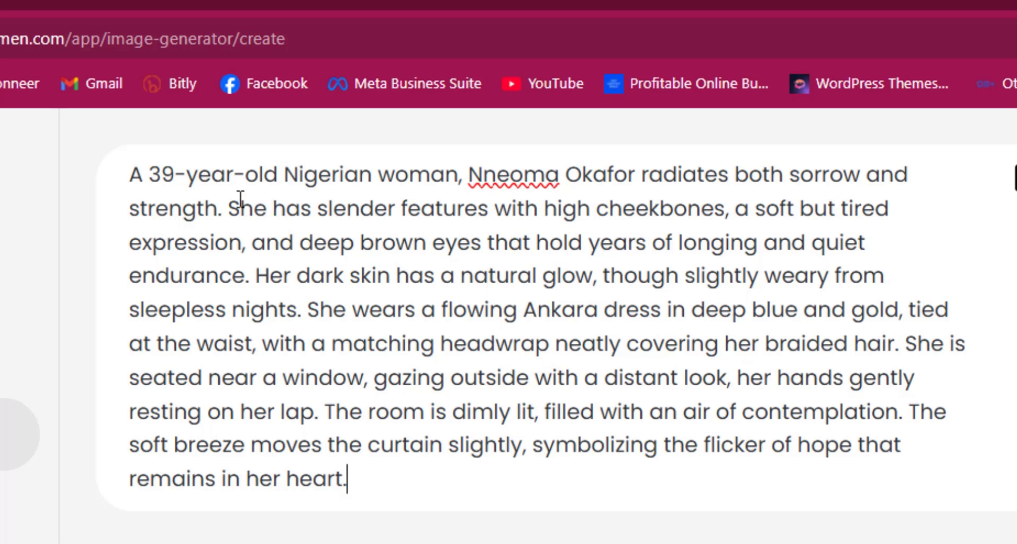
left_click(136, 176)
type("d")
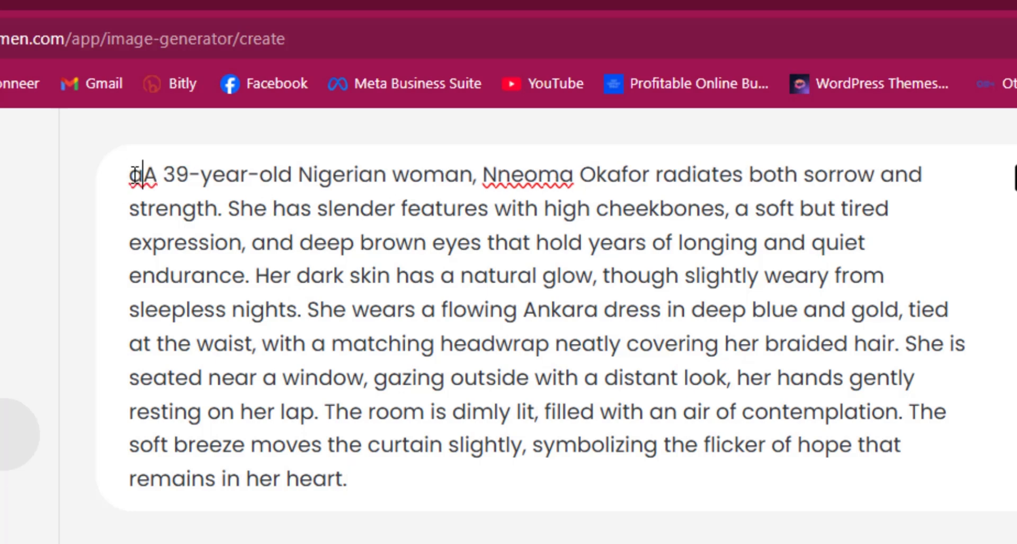
type(" poratrait")
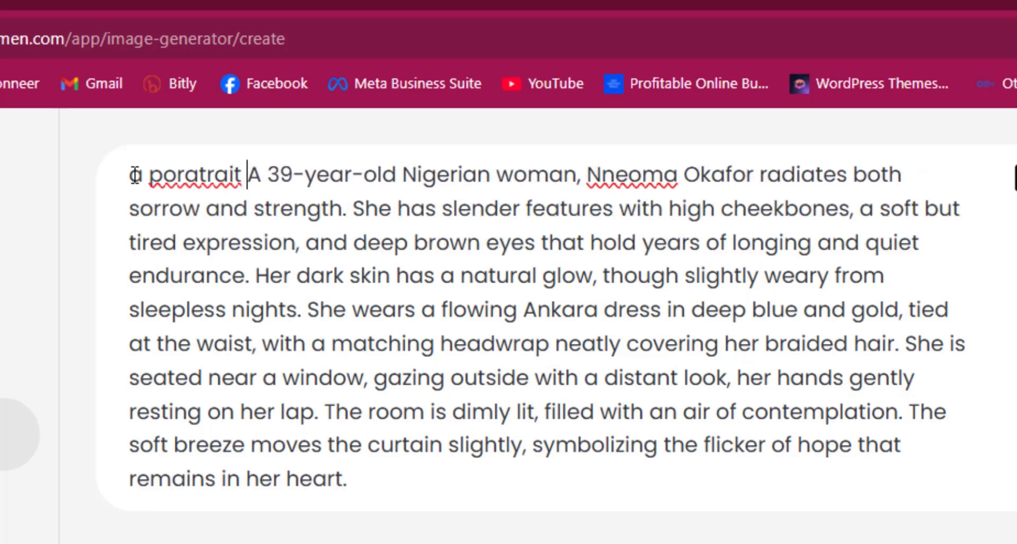
type(" image")
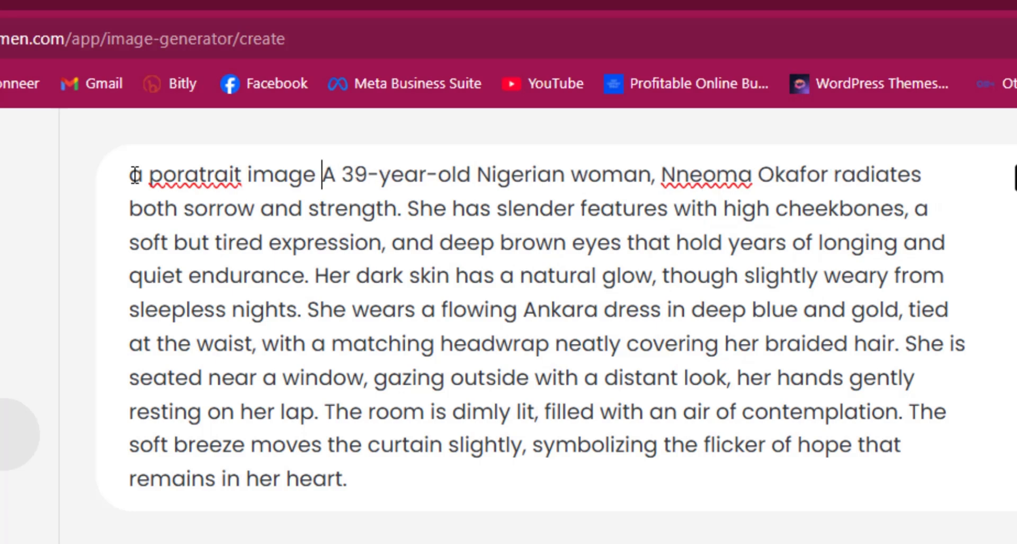
type(" of")
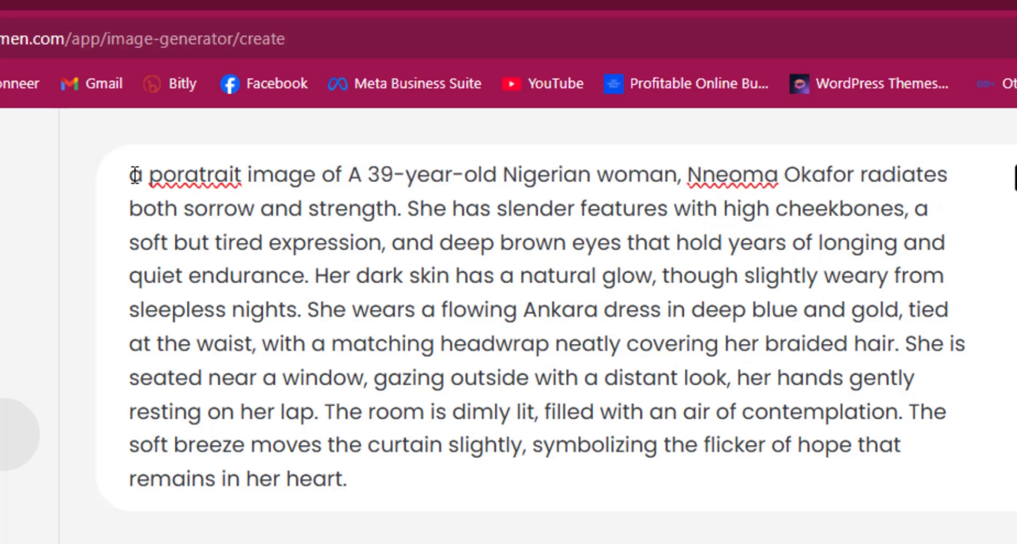
right_click(162, 179)
left_click(268, 209)
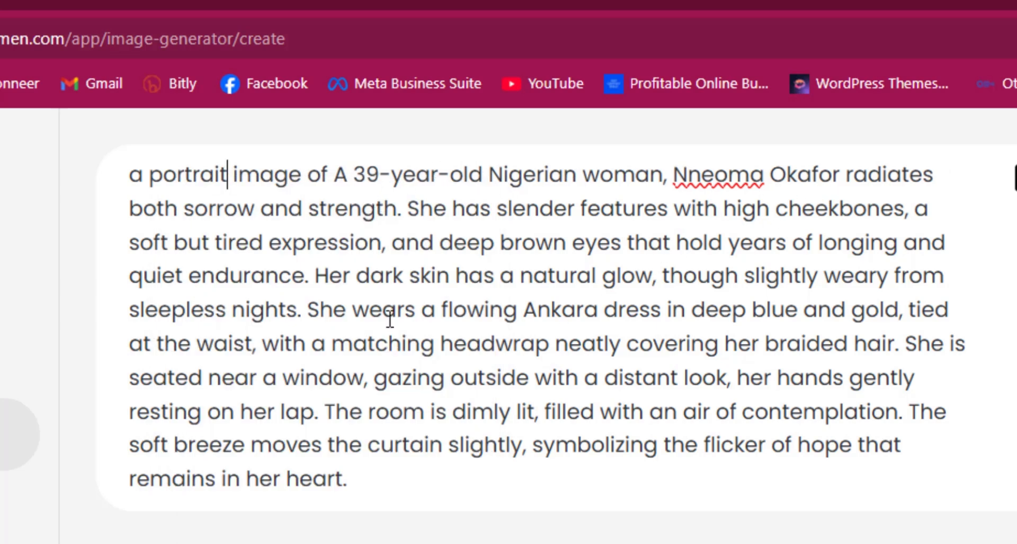
left_click_drag(405, 466, 117, 161)
left_click(492, 353)
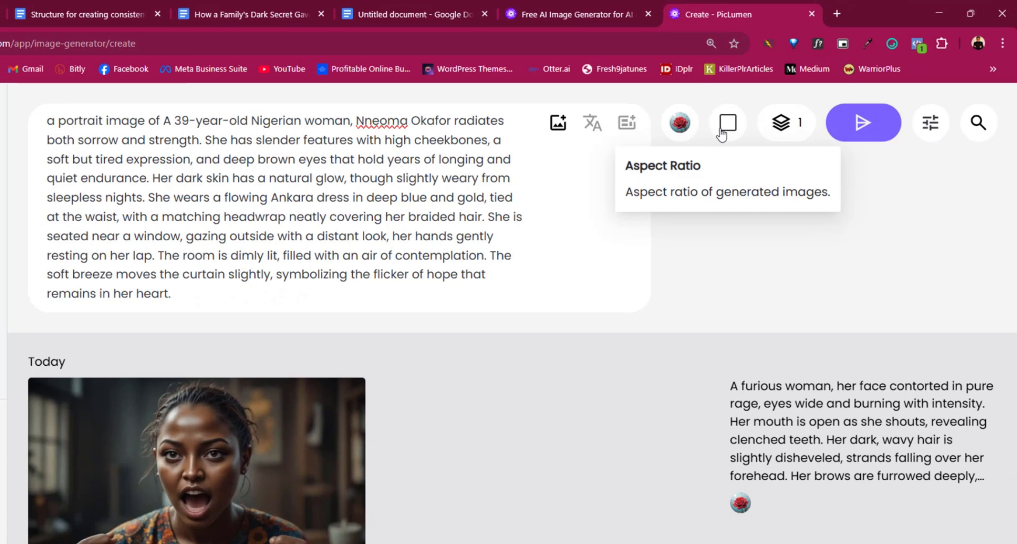
- Set the aspect ratio to 16:9 landscape and look over the available models, keeping PicLumen Art V1
left_click(721, 132)
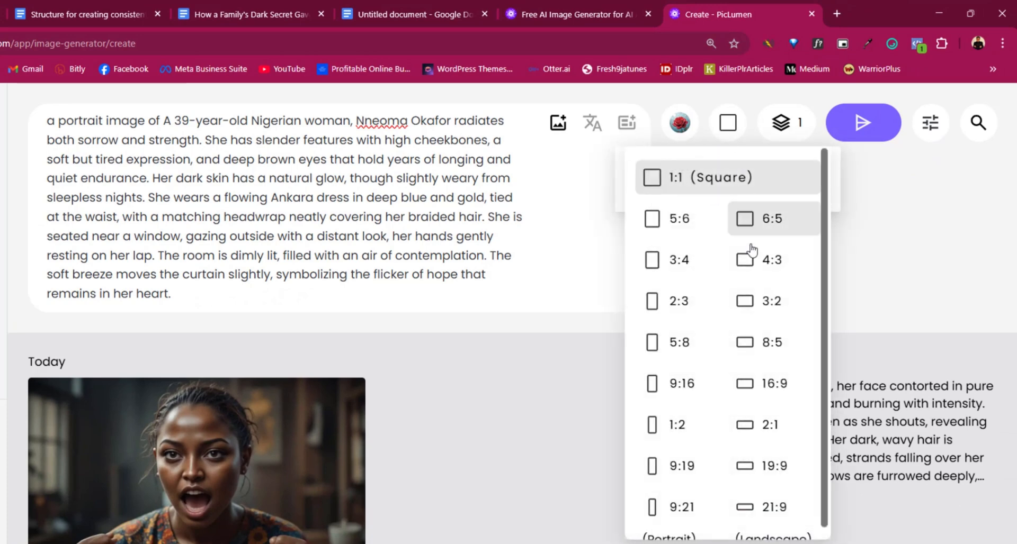
left_click(754, 388)
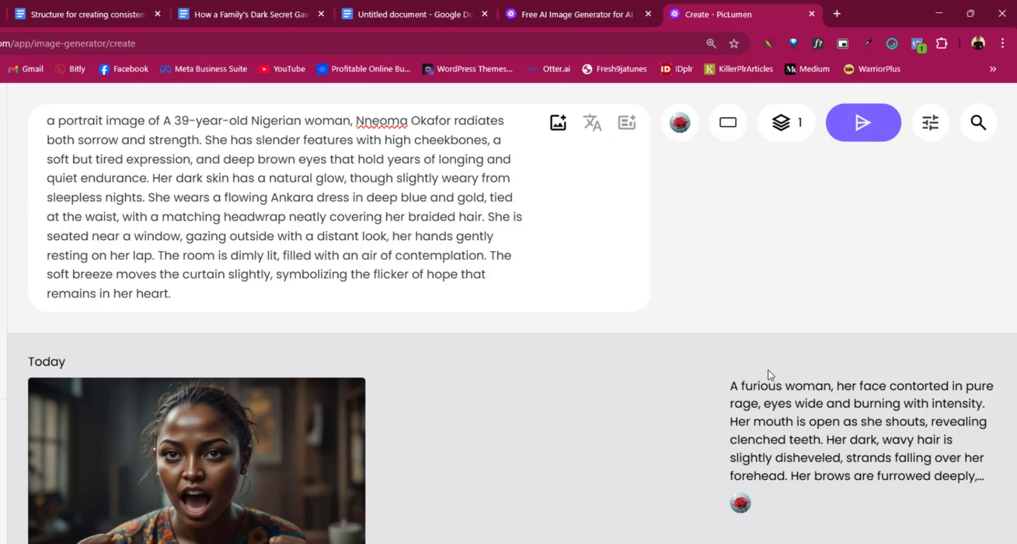
left_click(682, 125)
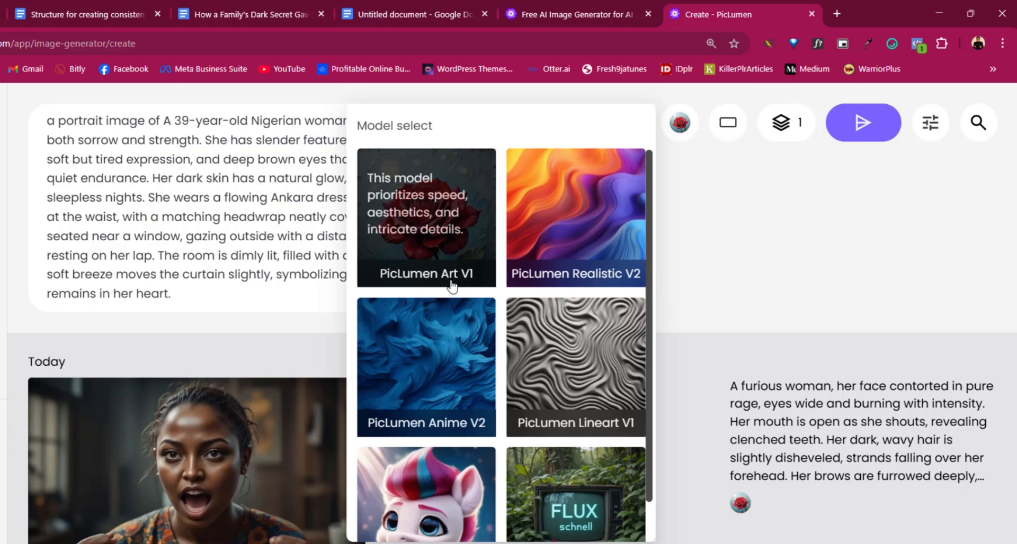
left_click(731, 189)
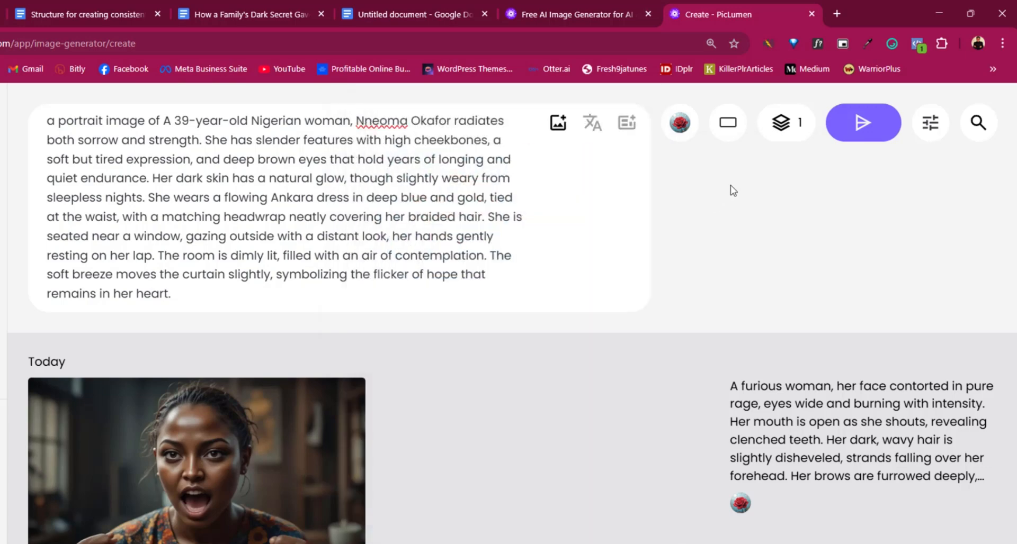
- Set the number of images to 2 and generate them from the Resilient Wife prompt
left_click(785, 131)
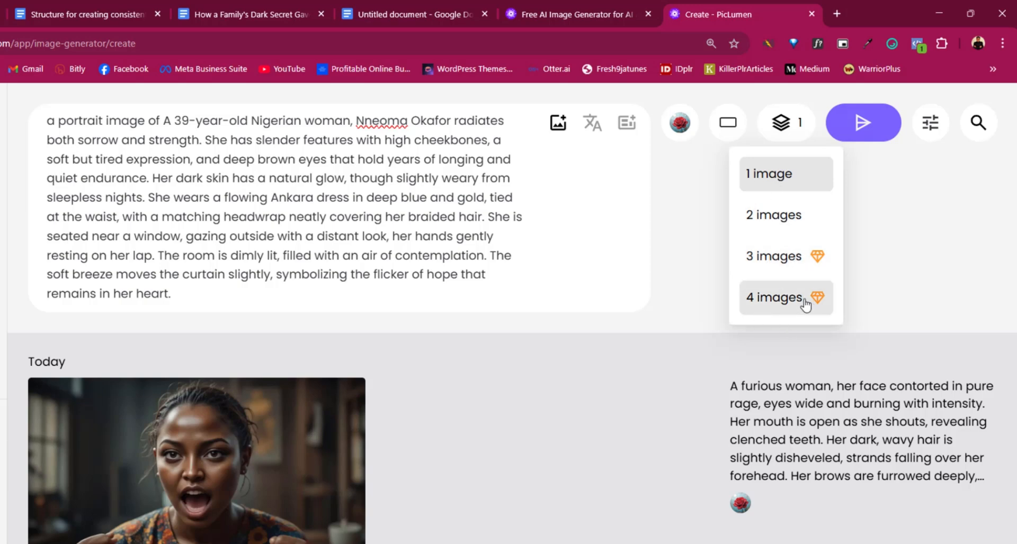
left_click(762, 217)
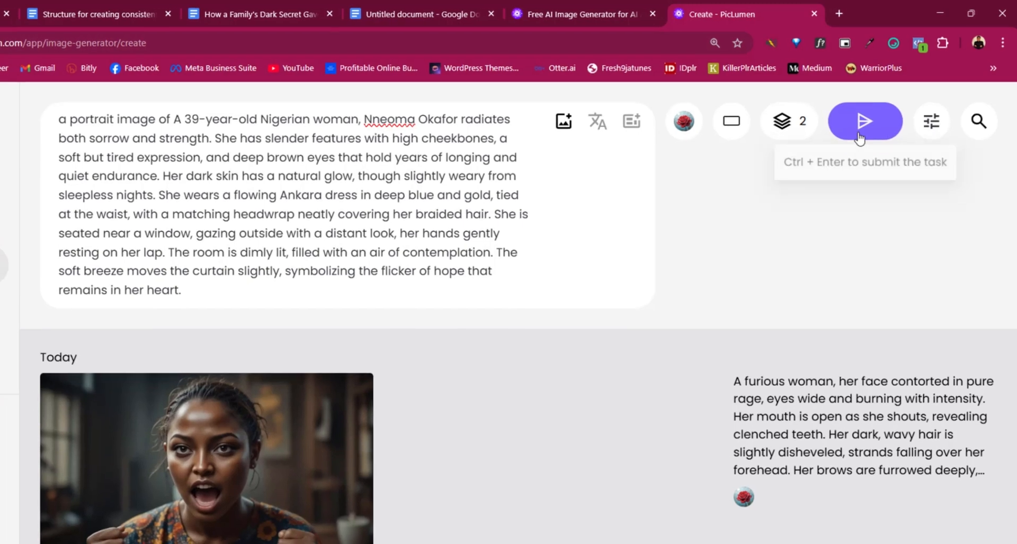
left_click(877, 121)
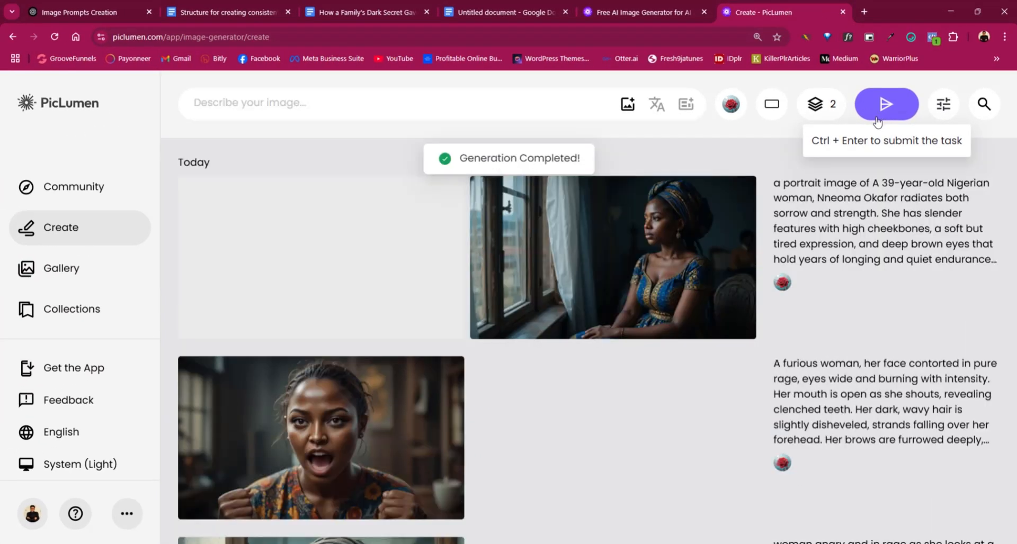
- View both newly generated images of the woman at the window in full size, and close the viewer
mouse_move(655, 232)
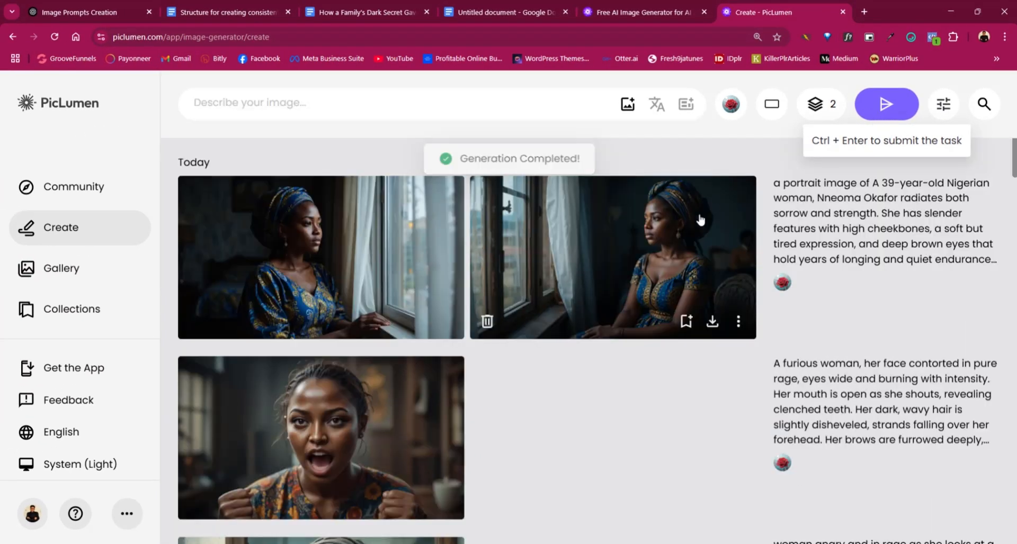
mouse_move(401, 266)
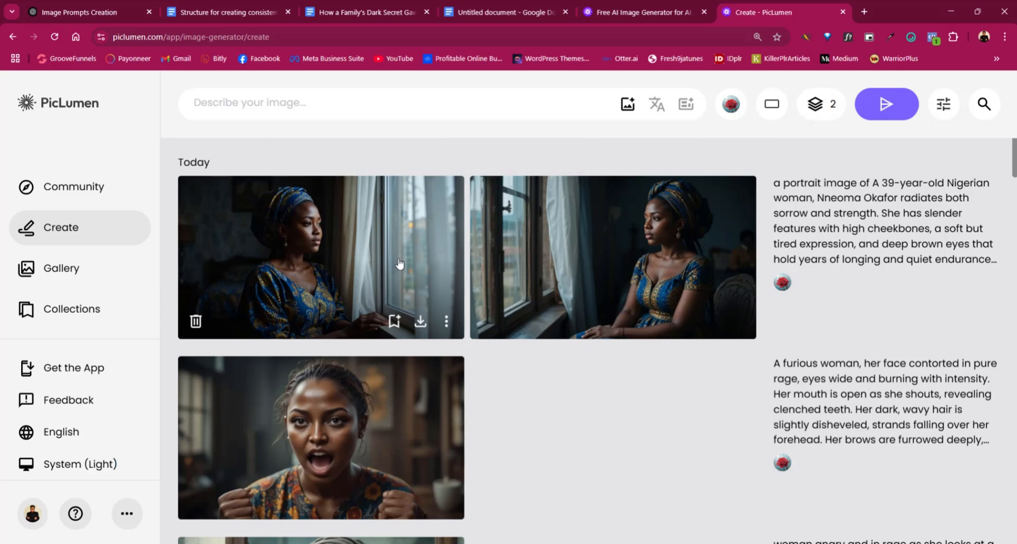
left_click(400, 265)
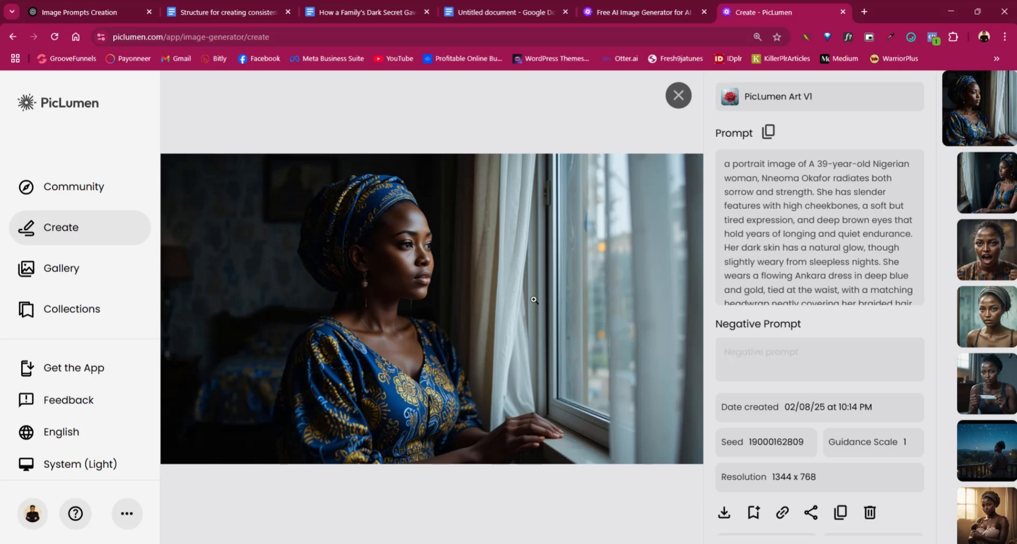
key("Right")
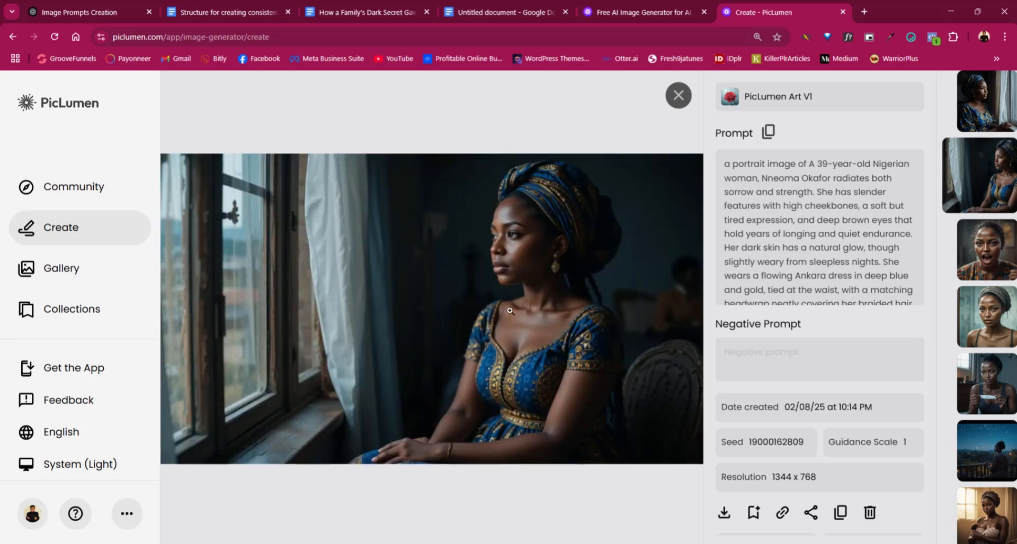
key("Left")
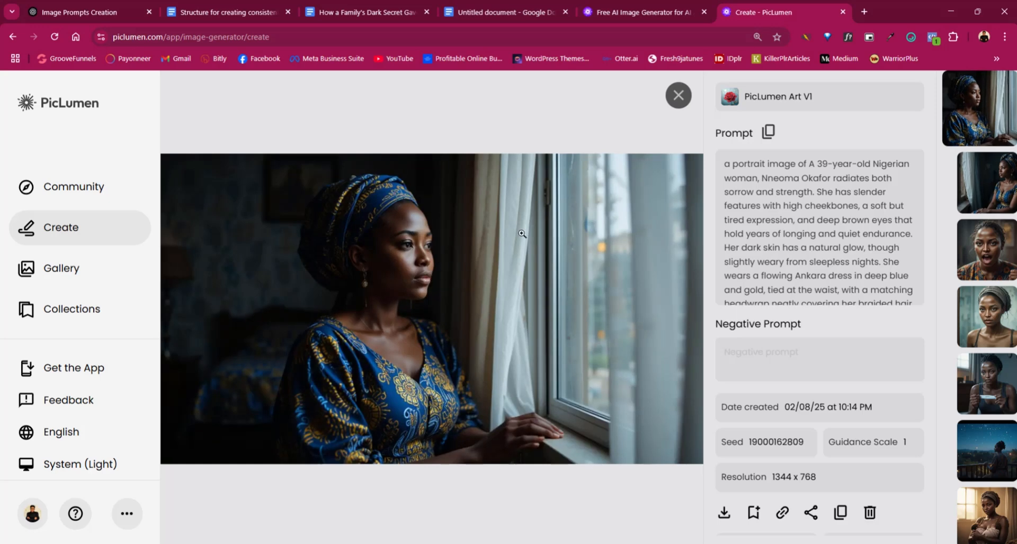
left_click(685, 104)
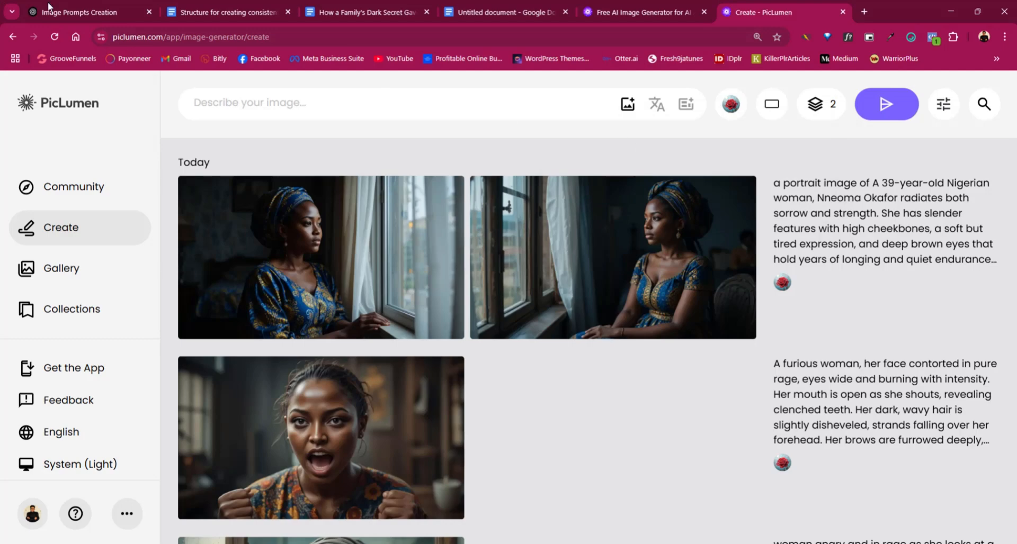
- Check the Burdened Husband prompt in ChatGPT and return to PicLumen
left_click(79, 13)
scroll(436, 241, "up", 3)
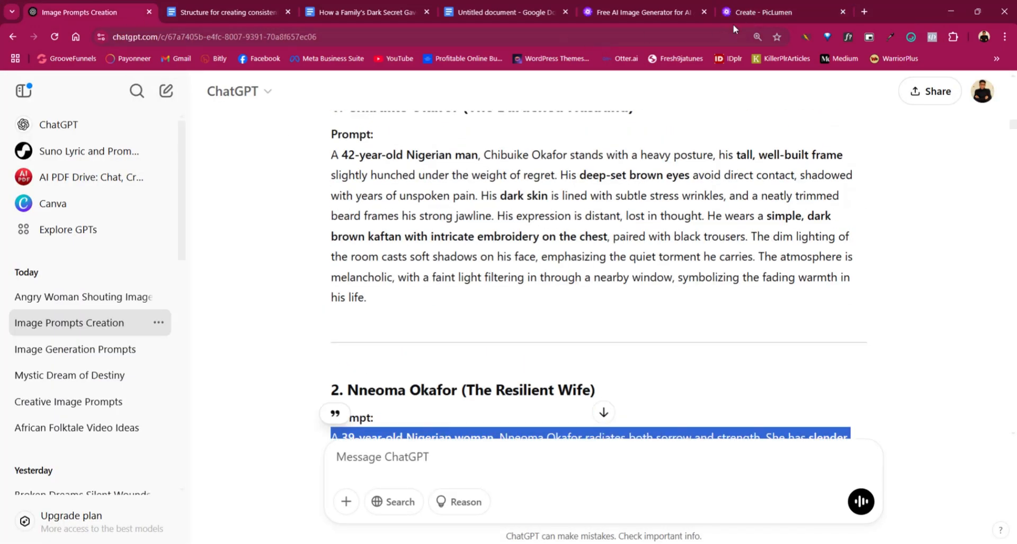
left_click(759, 9)
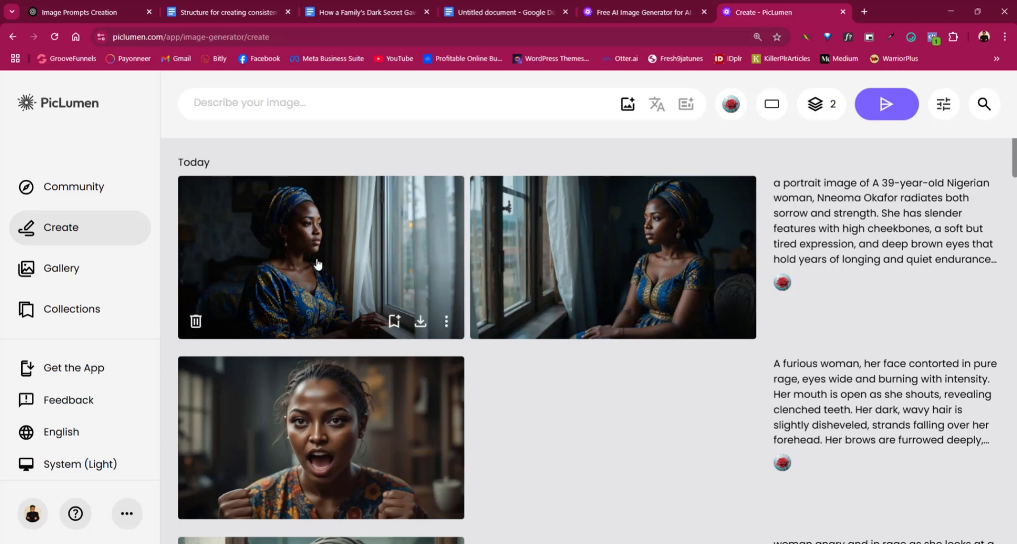
- Examine the first generated image's prompt, generation details and available image actions, and close it
left_click(332, 249)
scroll(858, 265, "down", 3)
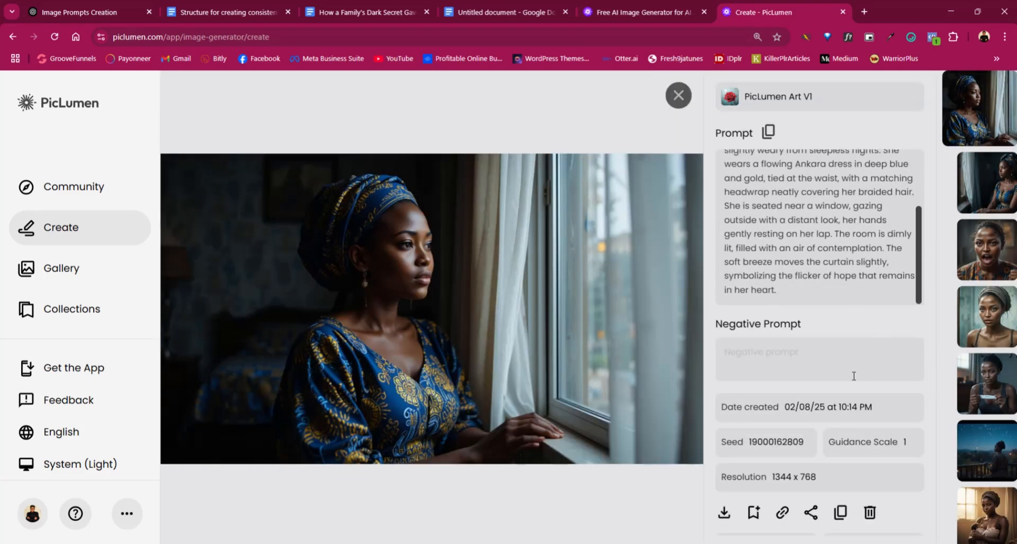
scroll(843, 381, "down", 2)
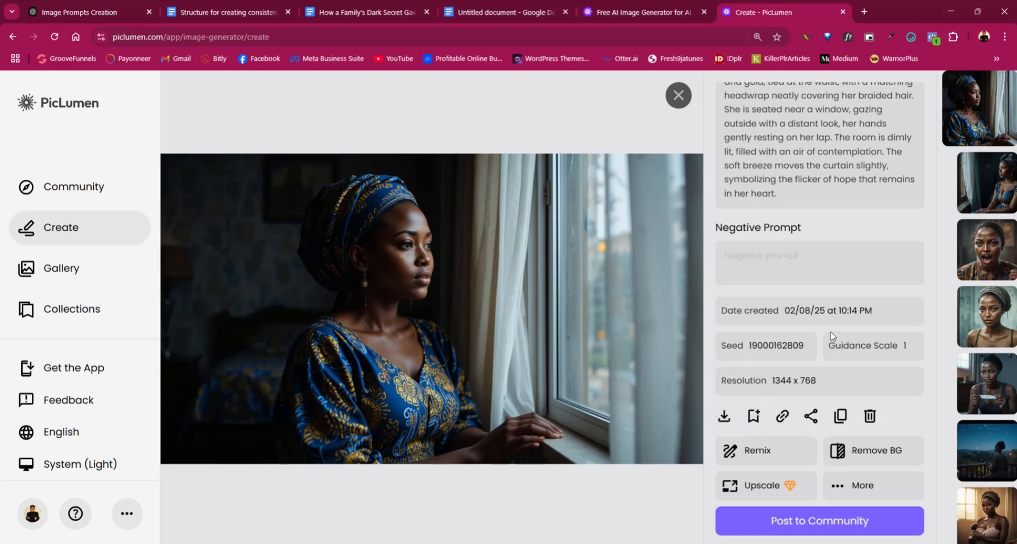
left_click(677, 95)
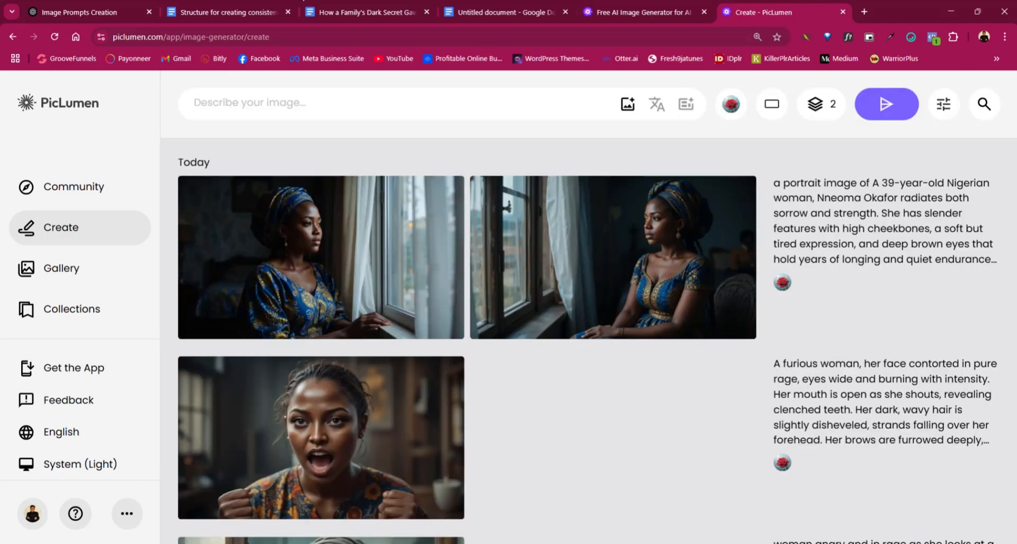
- Switch to ChatGPT and review the prompts for the Judgmental Mother-in-Law, the Curious Twin Son and the Empathetic Twin Daughter
left_click(103, 12)
scroll(370, 337, "down", 9)
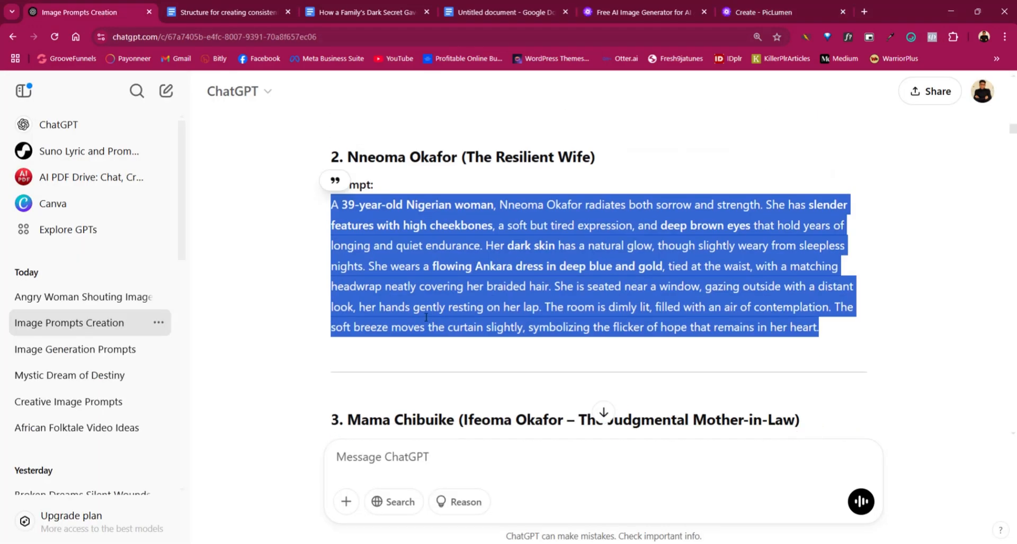
scroll(370, 338, "down", 2)
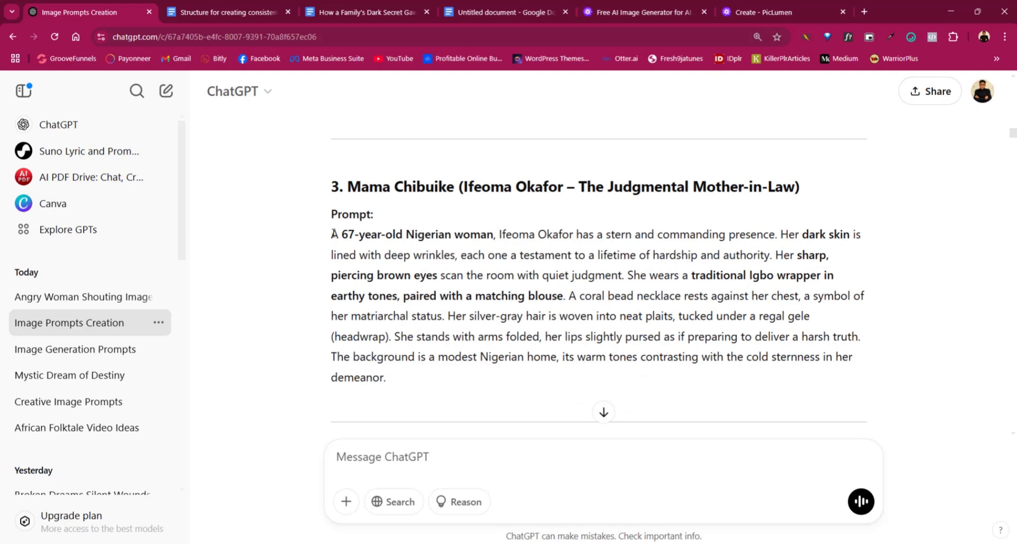
left_click_drag(332, 234, 386, 378)
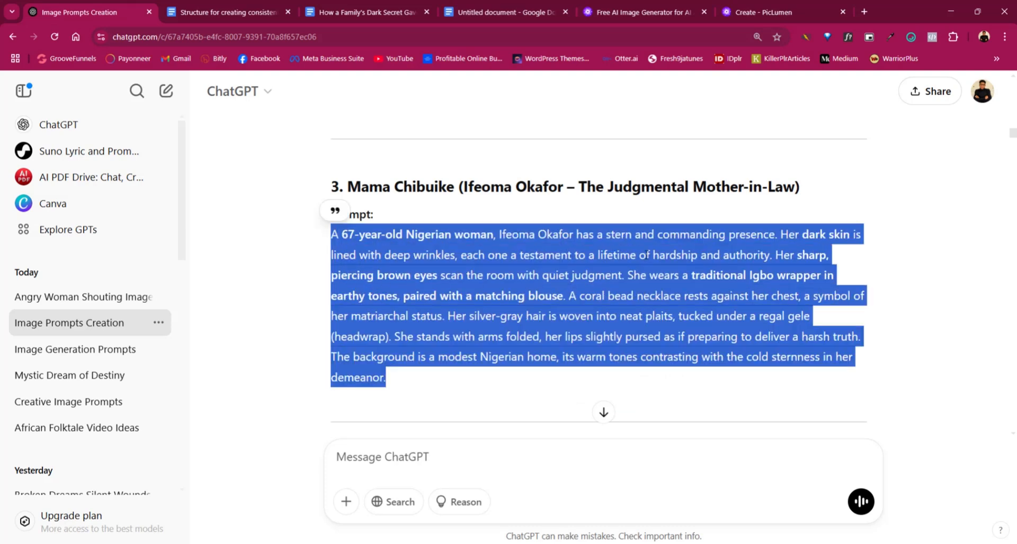
scroll(423, 287, "down", 4)
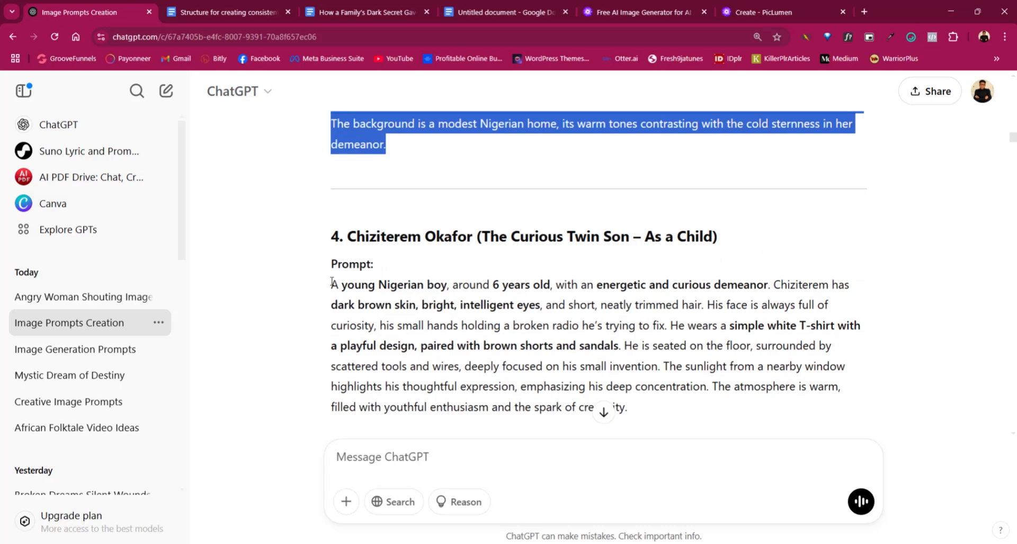
left_click_drag(332, 282, 631, 408)
scroll(468, 311, "down", 3)
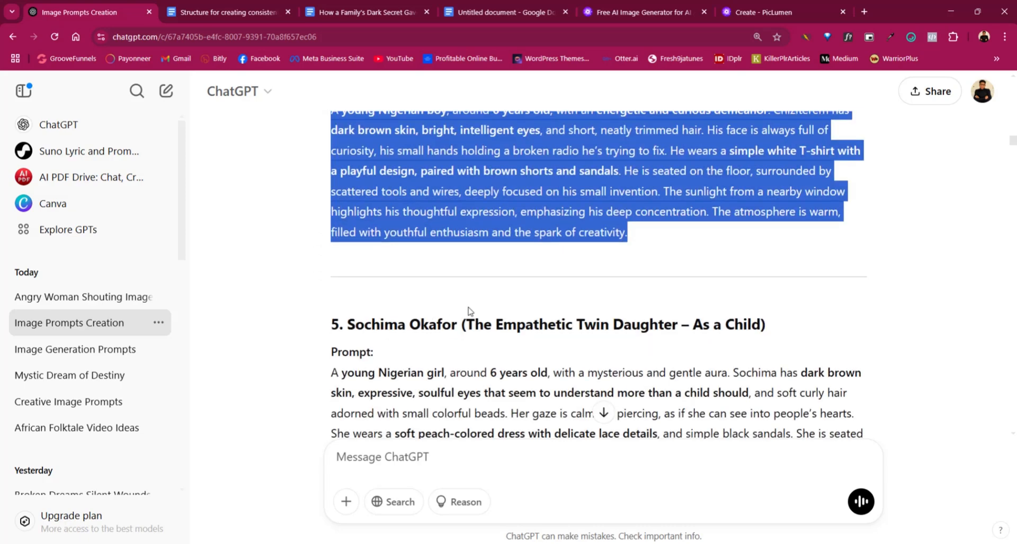
scroll(468, 312, "down", 3)
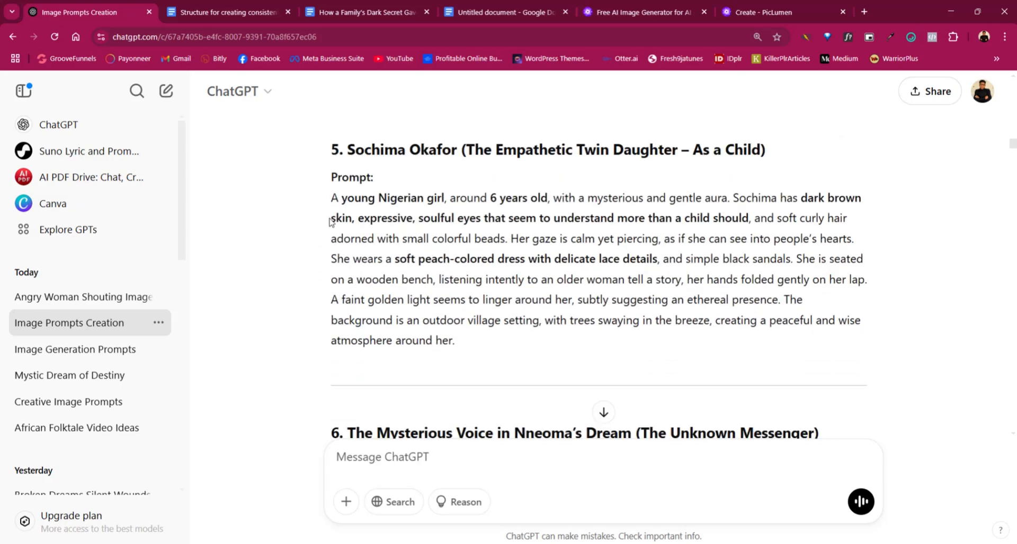
- Go back up to the request for individual character prompts and highlight the full Resilient Wife prompt text
scroll(428, 279, "up", 20)
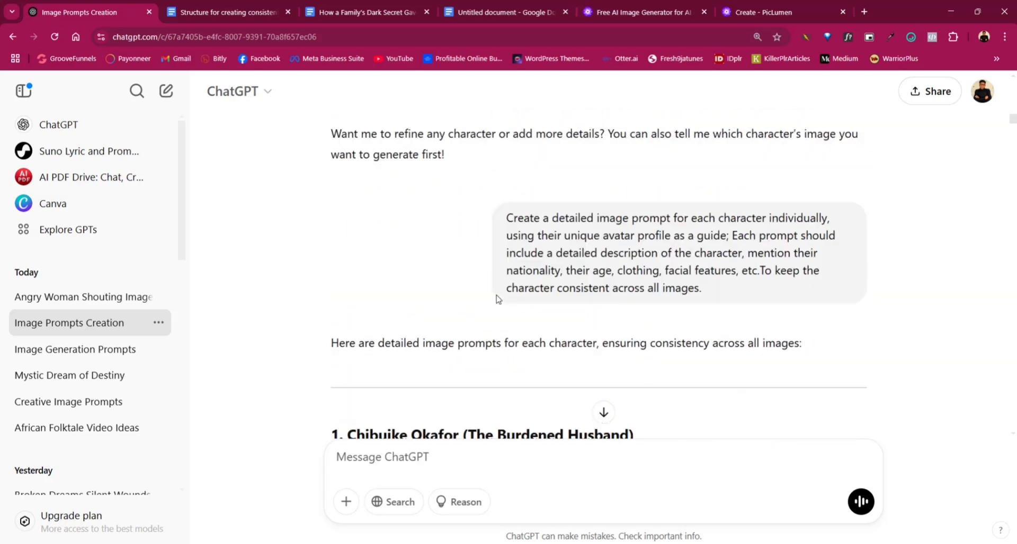
scroll(522, 295, "down", 10)
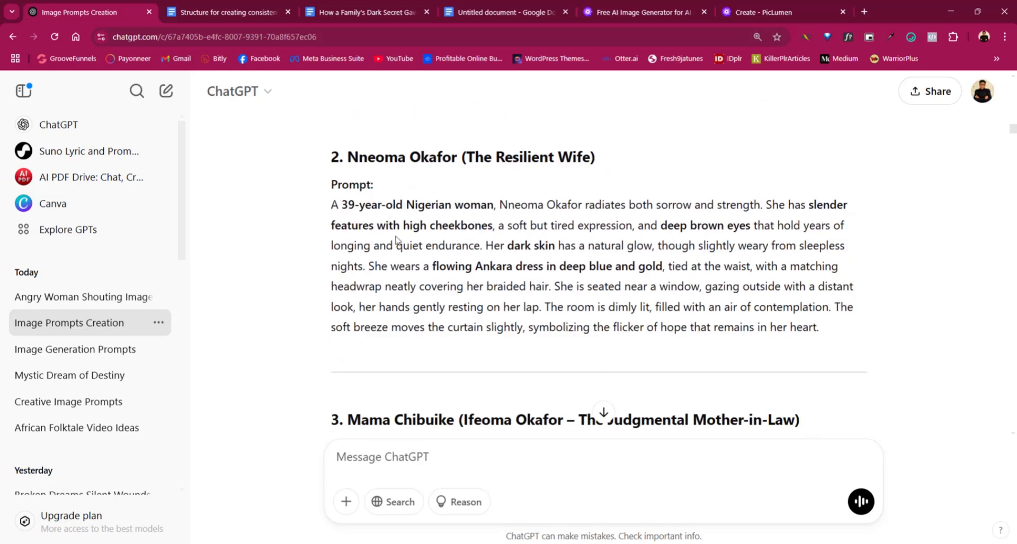
left_click_drag(329, 209, 824, 328)
- In the Google Docs character structure document, highlight instruction 4's wording asking ChatGPT to save and recall the image prompt as a template
scroll(377, 304, "down", 3)
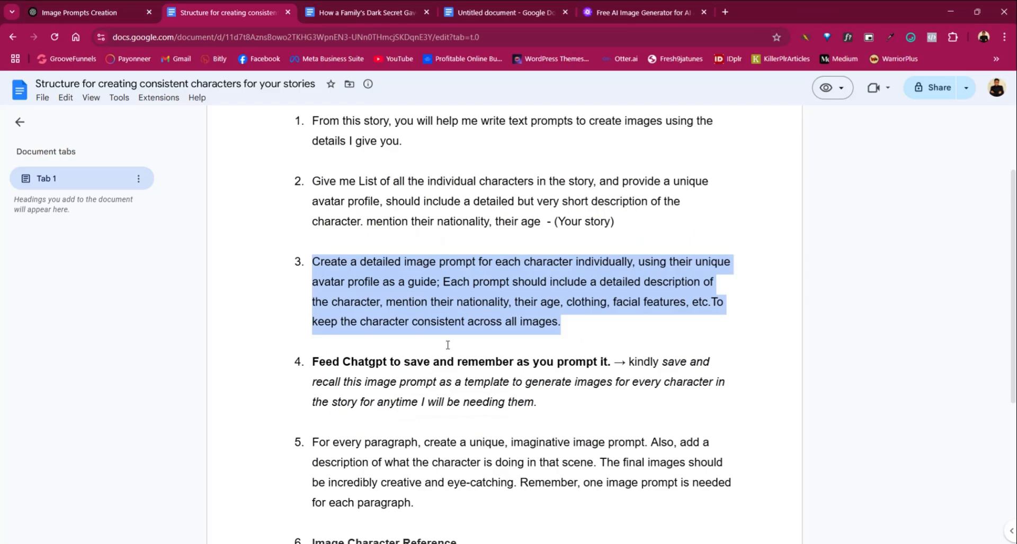
left_click(320, 372)
scroll(524, 302, "down", 2)
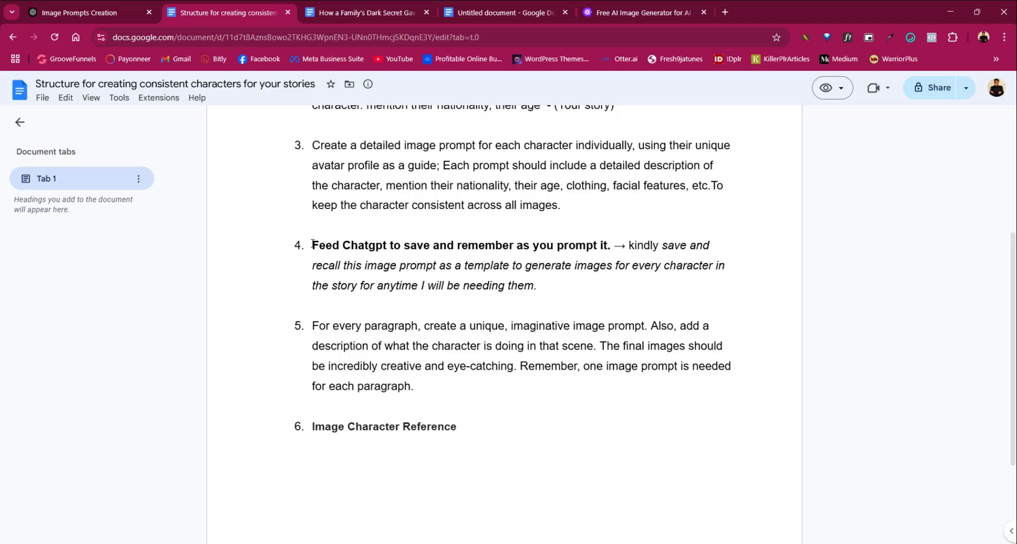
left_click_drag(312, 245, 645, 283)
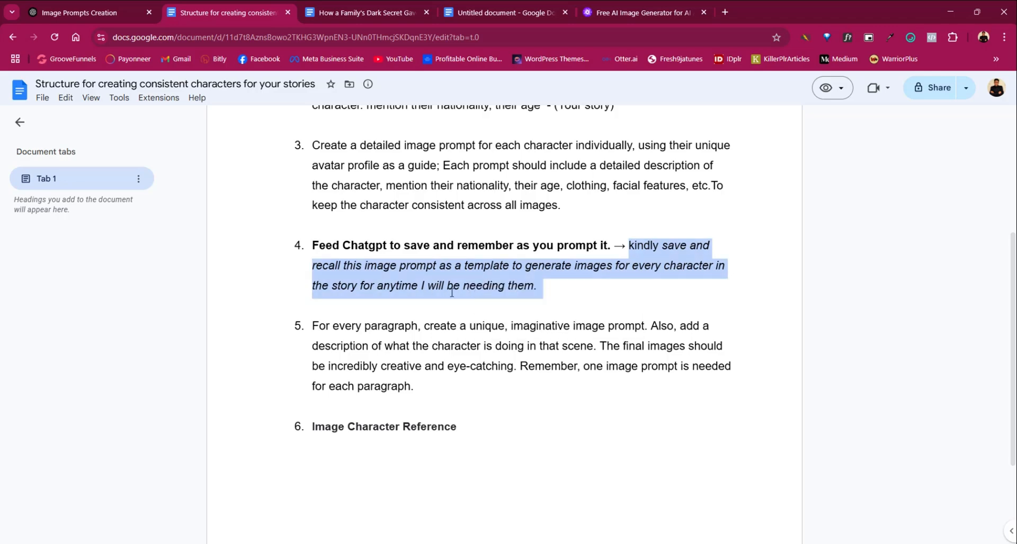
- Switch to ChatGPT and read the save-and-recall template request together with the reply to it
left_click(99, 12)
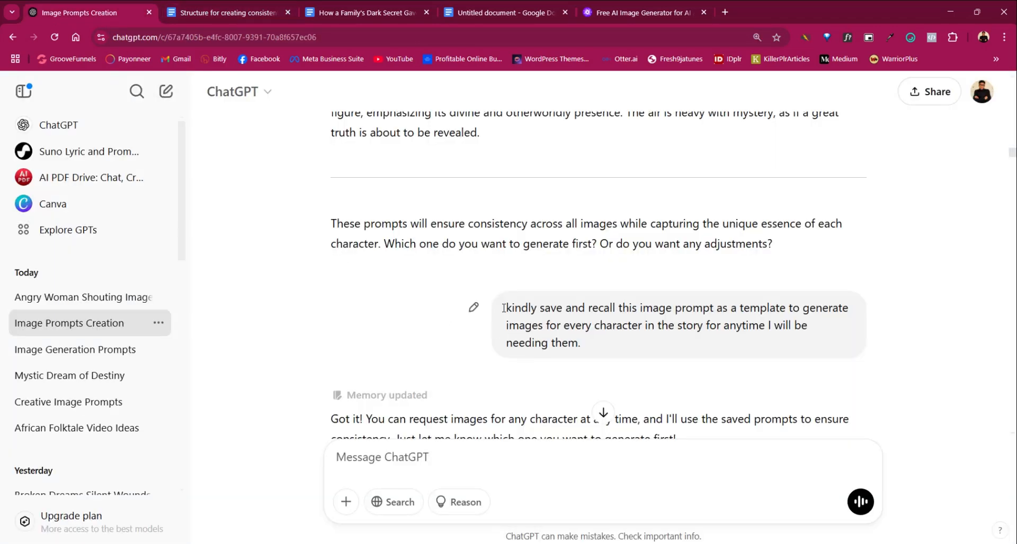
left_click_drag(506, 305, 568, 355)
left_click(336, 272)
scroll(336, 273, "down", 3)
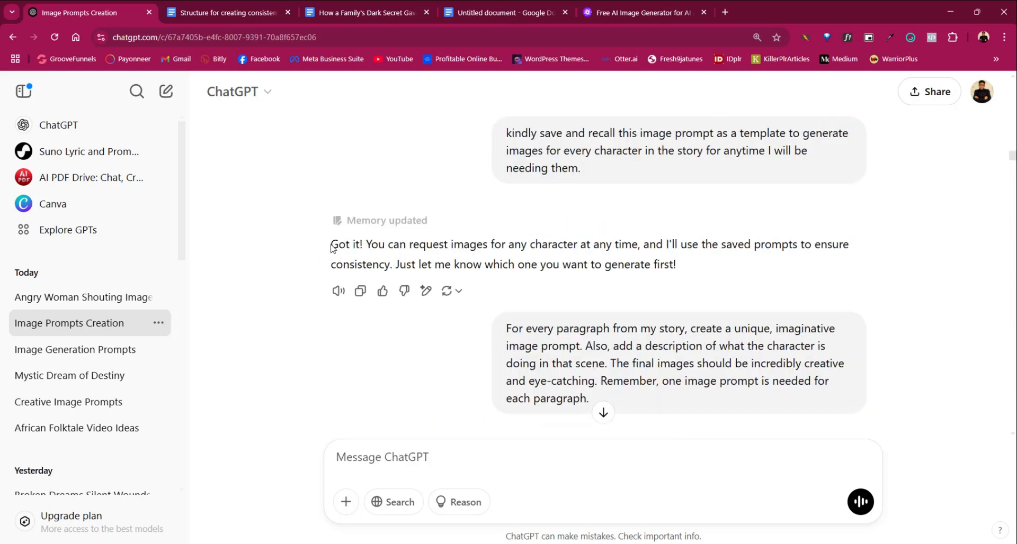
left_click_drag(334, 243, 733, 286)
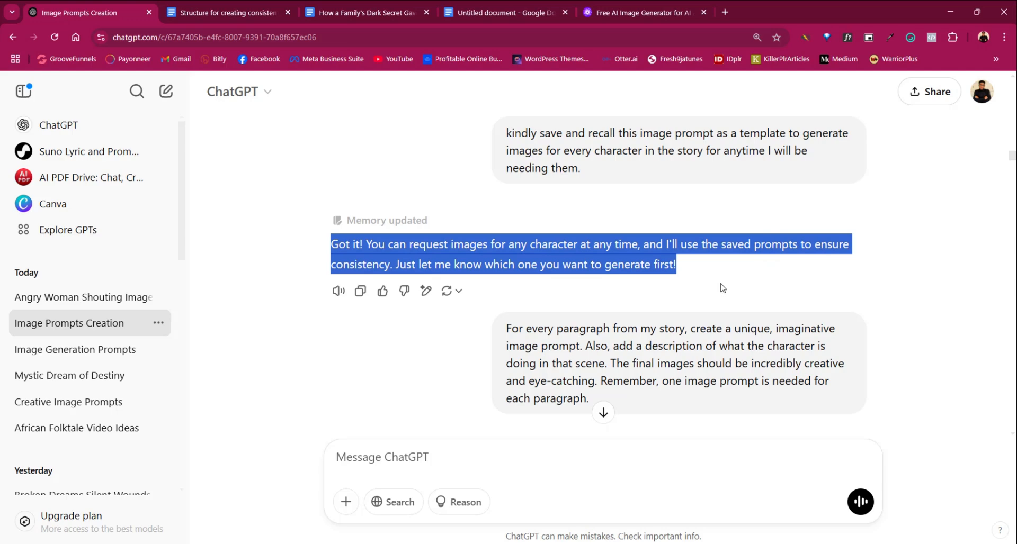
left_click_drag(724, 288, 716, 287)
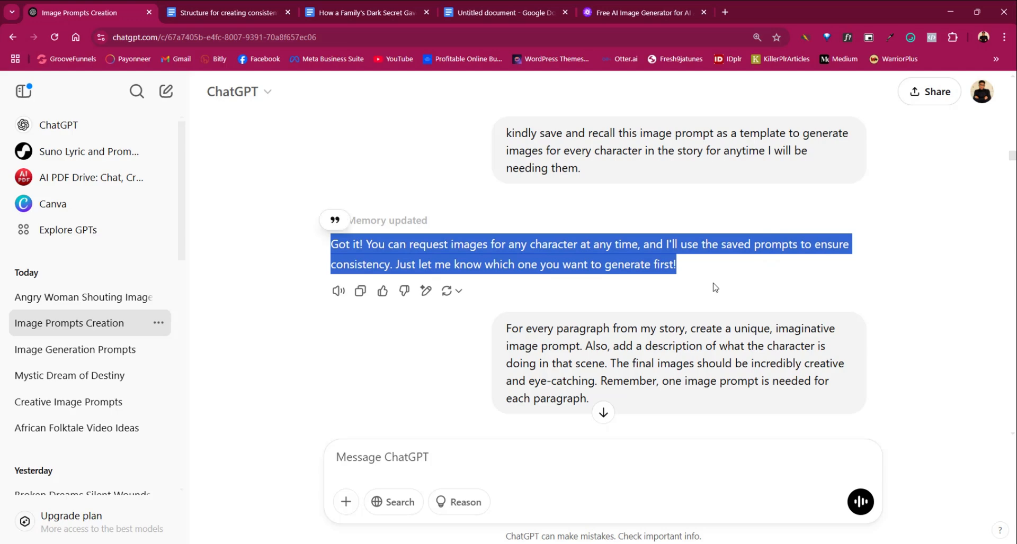
left_click(420, 243)
scroll(502, 280, "down", 1)
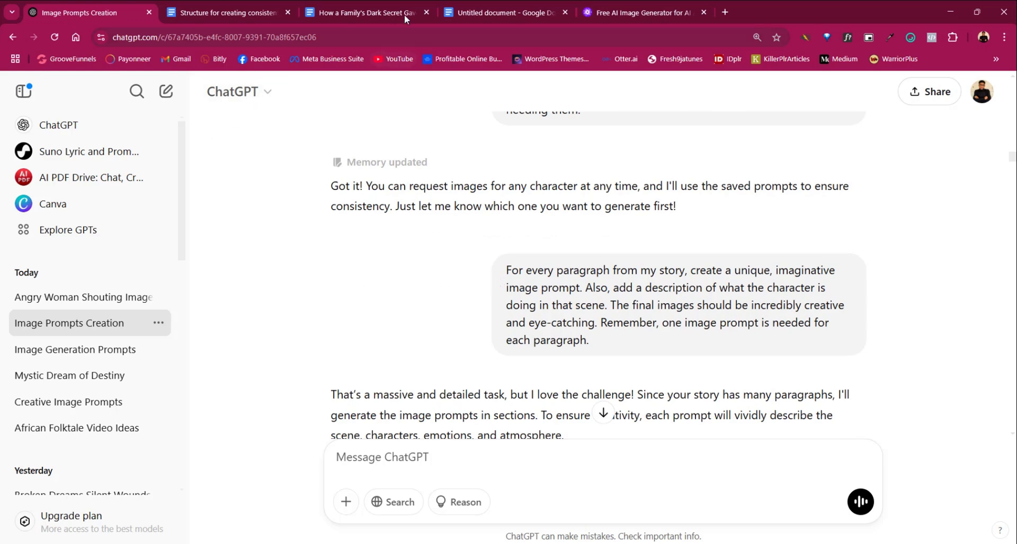
- Open the story document in Google Docs and select the opening text from the first paragraph through "unspoken pain."
left_click(476, 13)
left_click(331, 13)
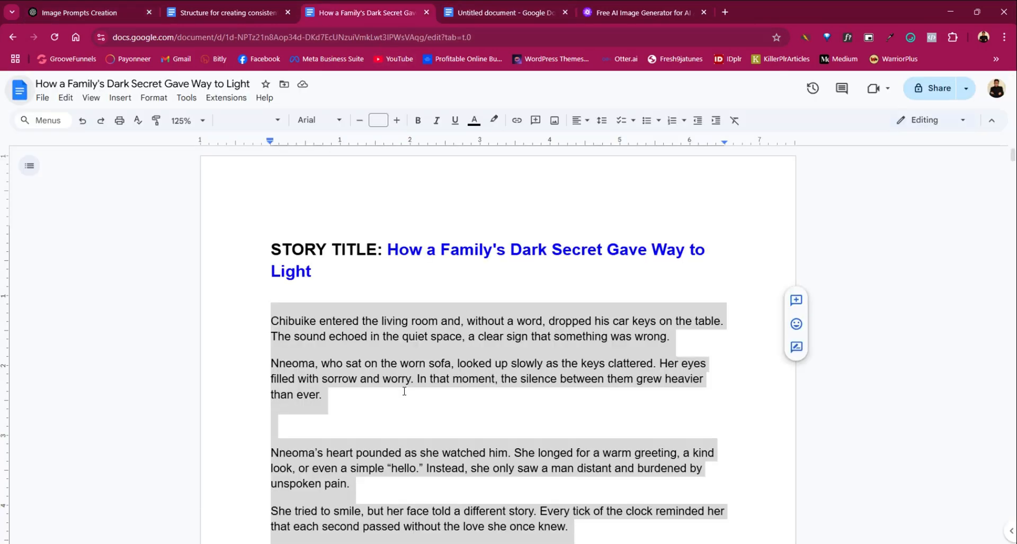
left_click(290, 336)
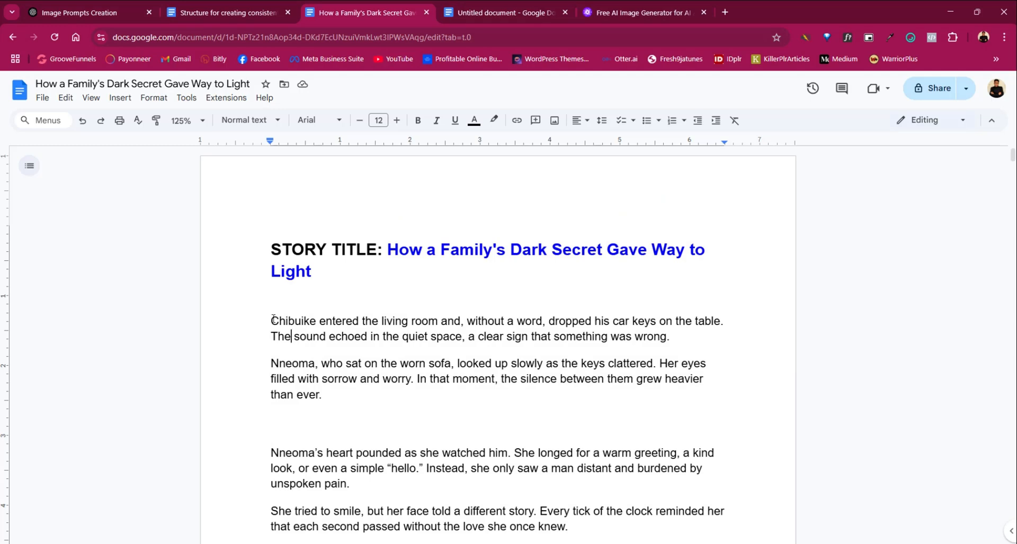
left_click_drag(272, 320, 358, 493)
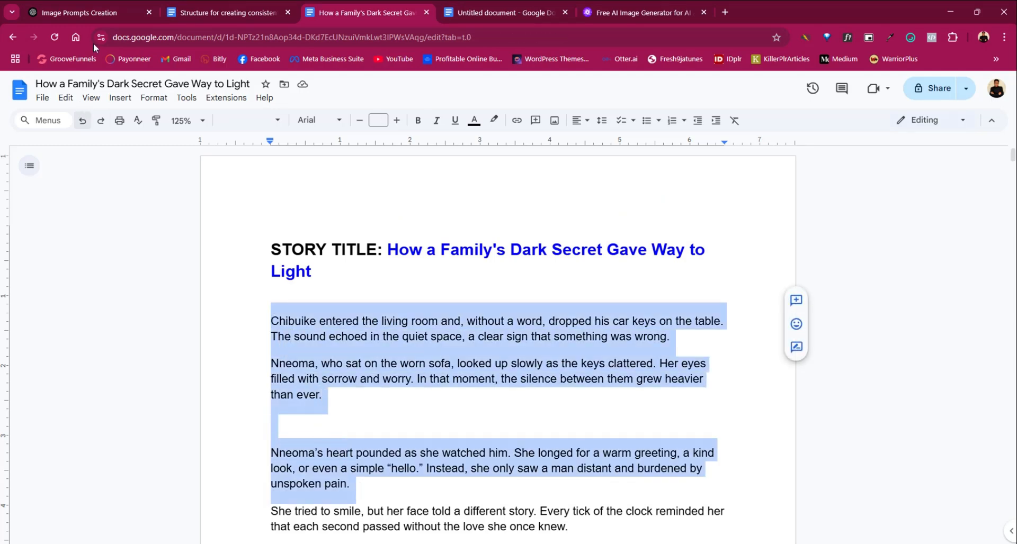
- Return to ChatGPT and read the request for a unique image prompt for every story paragraph, leaving the message box empty
left_click(101, 18)
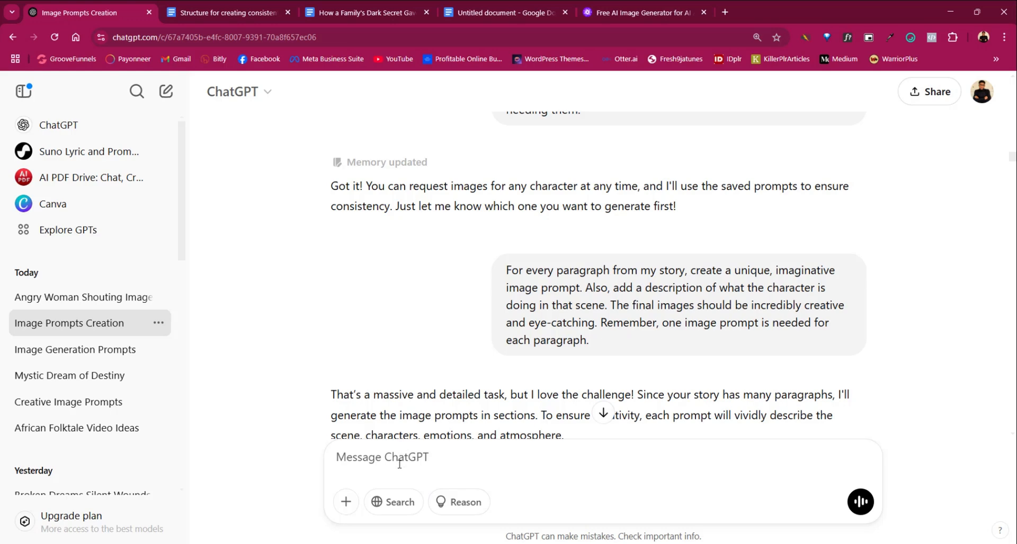
right_click(400, 464)
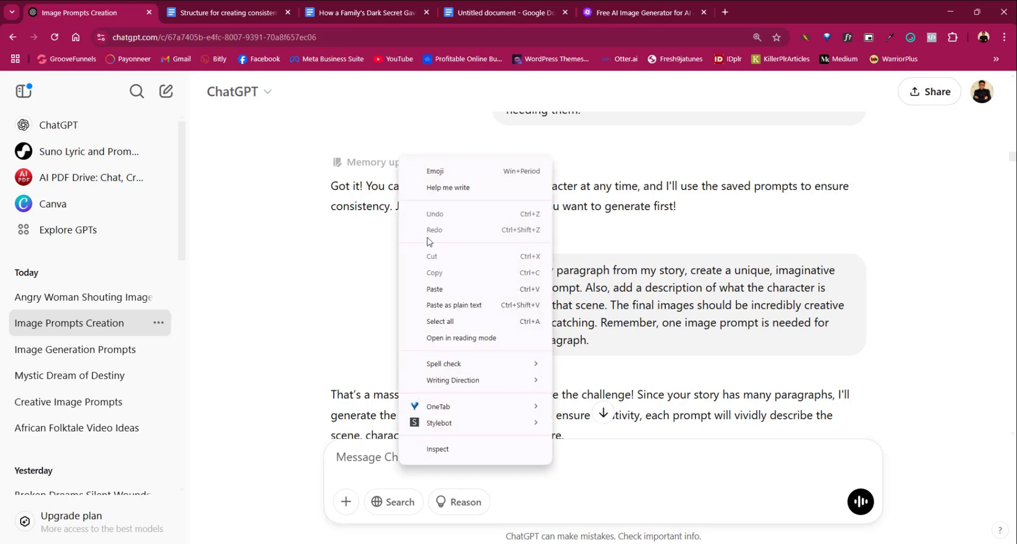
left_click(318, 324)
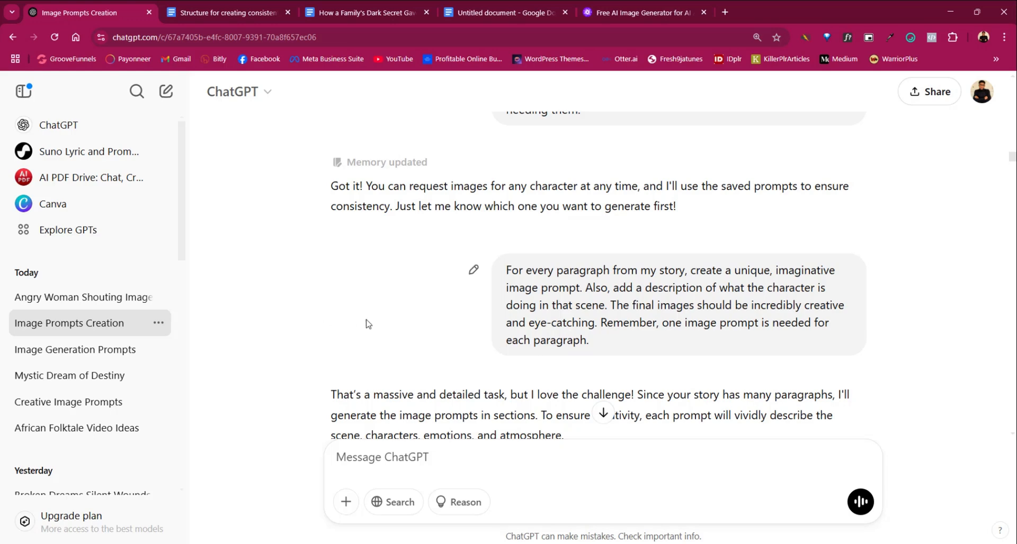
scroll(339, 326, "down", 1)
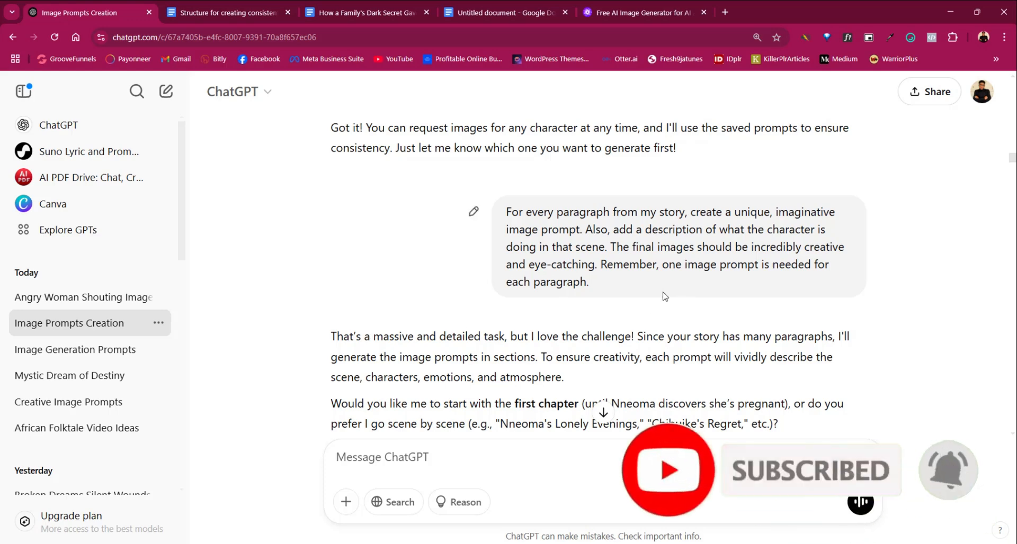
scroll(619, 296, "up", 1)
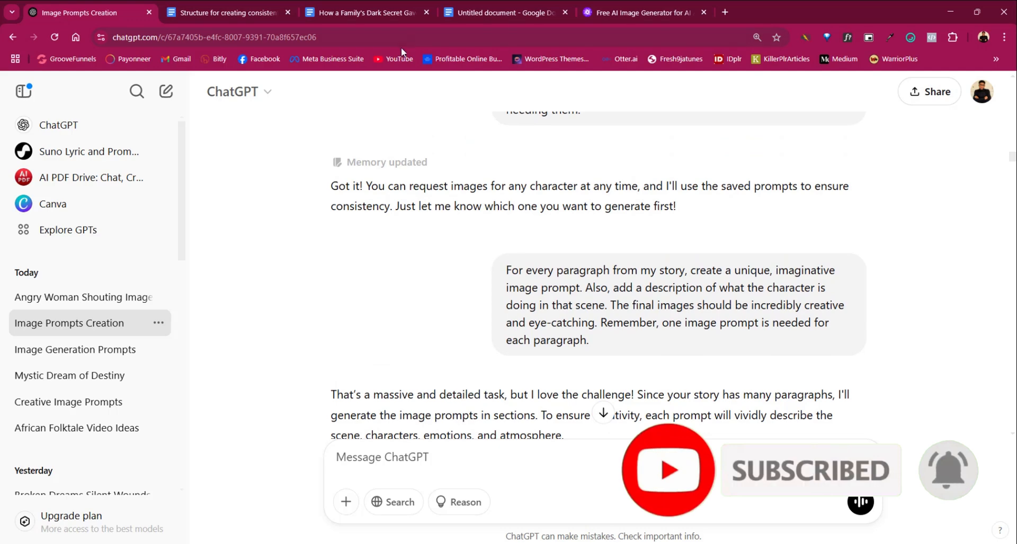
- Look through the paragraphs at the beginning of the story document and clear the text selection
left_click(394, 15)
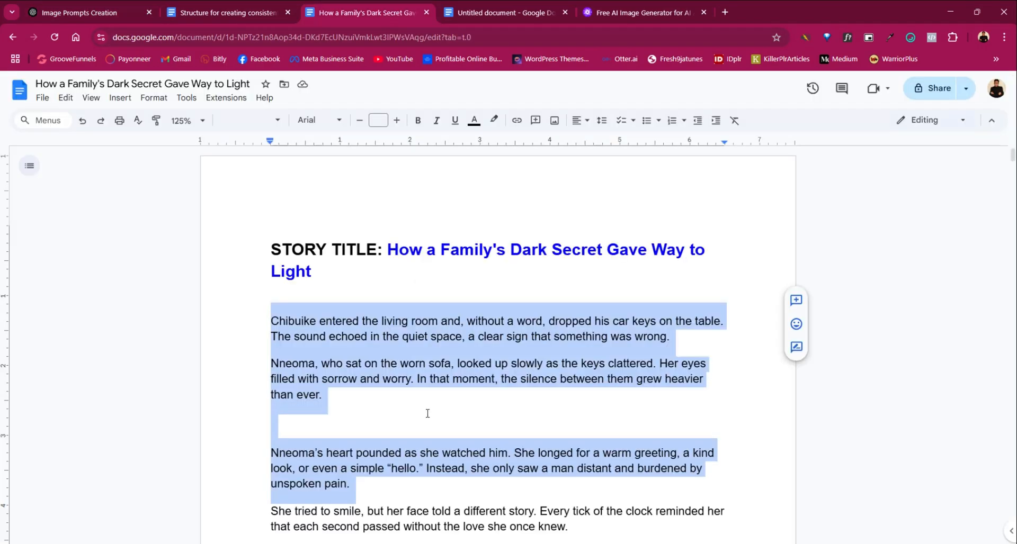
scroll(367, 370, "down", 2)
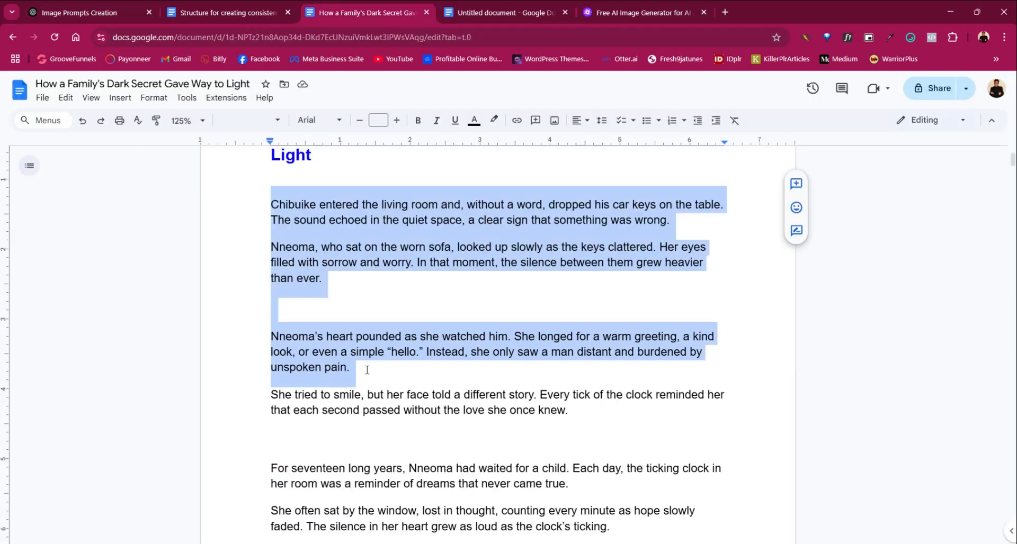
right_click(307, 217)
left_click(242, 286)
scroll(309, 339, "down", 2)
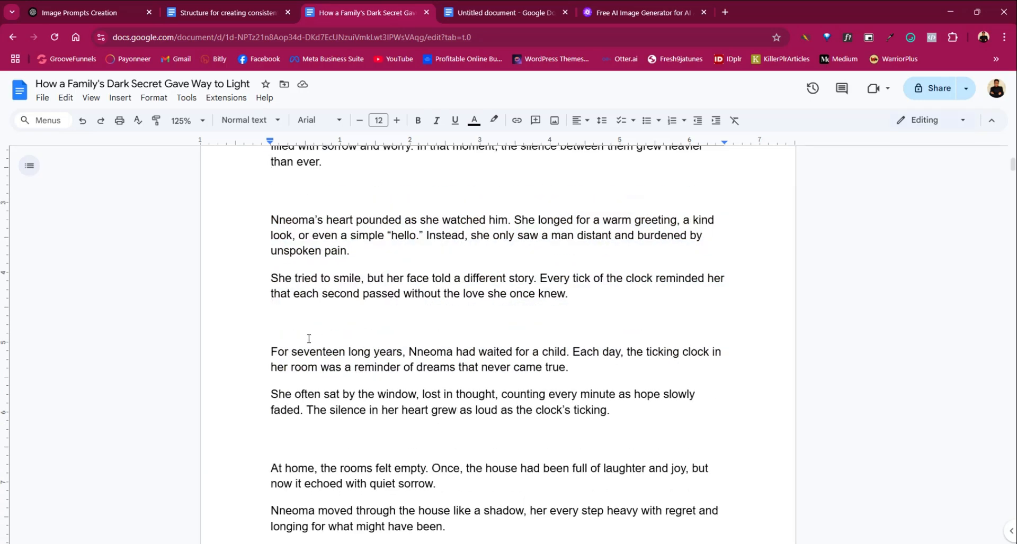
scroll(330, 310, "down", 2)
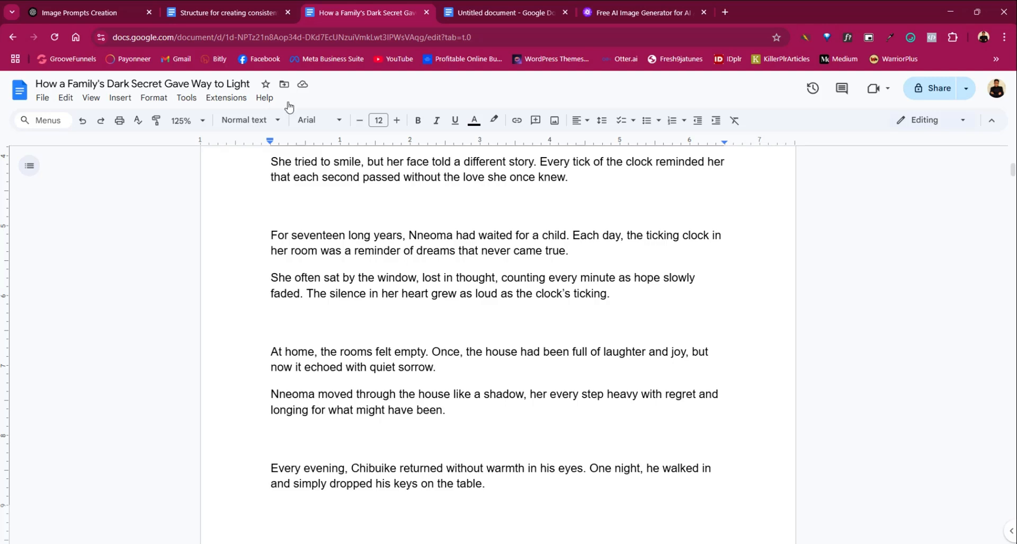
- Highlight instruction 5, about creating an imaginative image prompt for every paragraph, in the character structure document
left_click(95, 16)
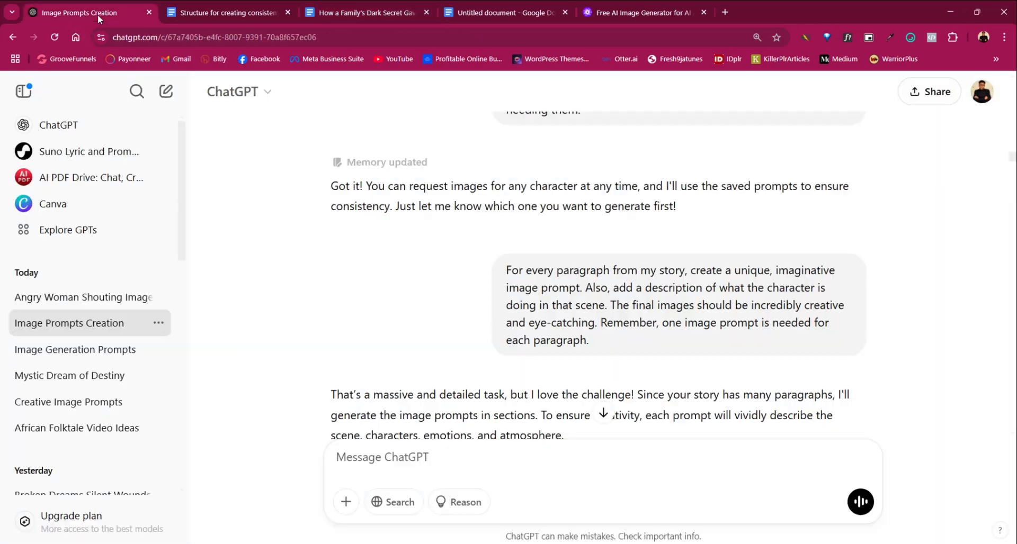
left_click(222, 13)
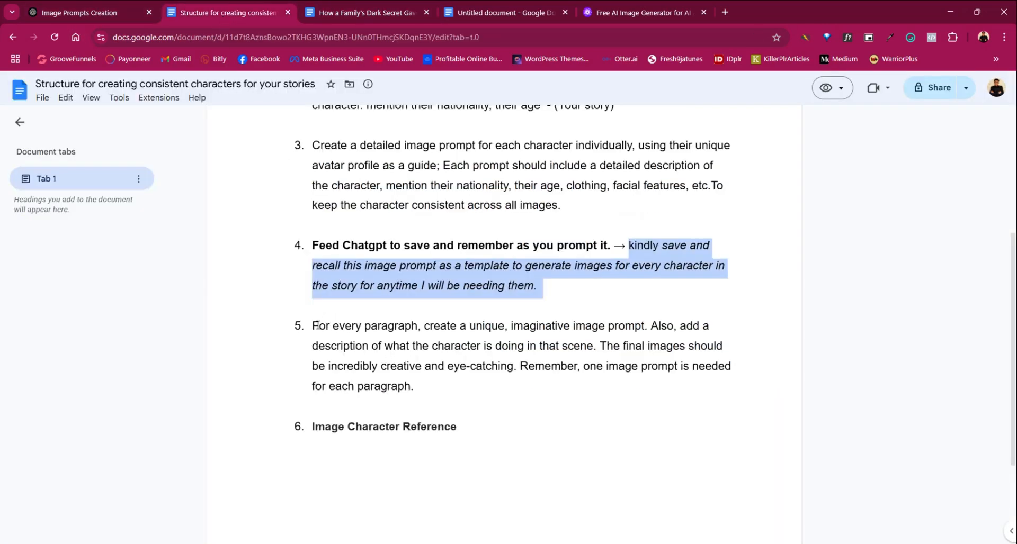
left_click_drag(315, 326, 419, 388)
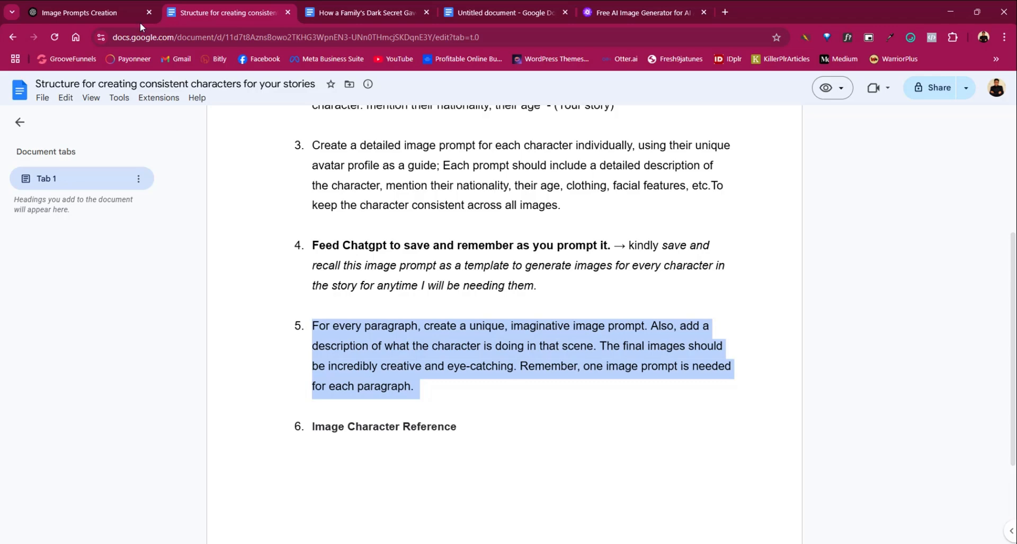
- Switch to ChatGPT, highlight the matching per-paragraph prompt request, and read the first paragraph of its reply
left_click(122, 7)
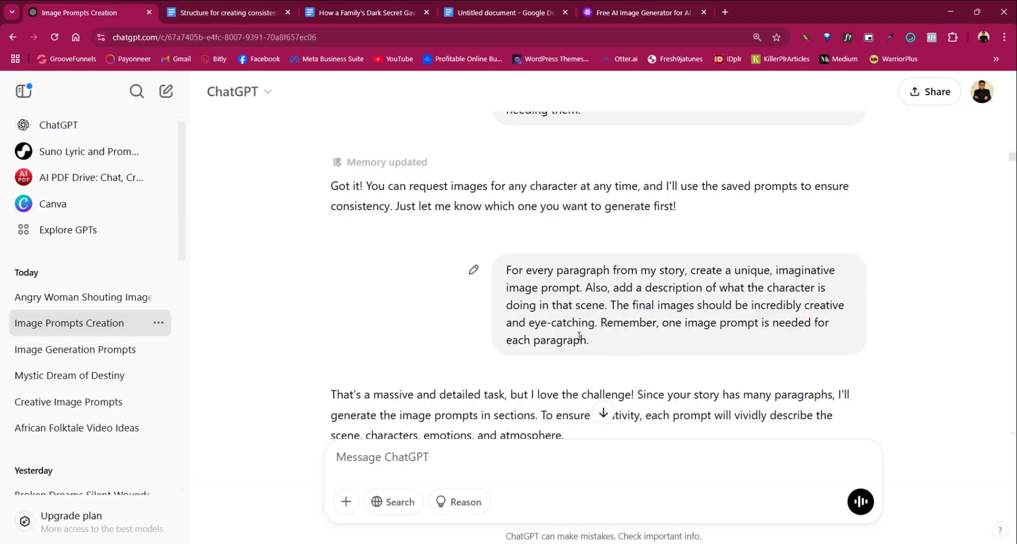
left_click_drag(507, 272, 613, 343)
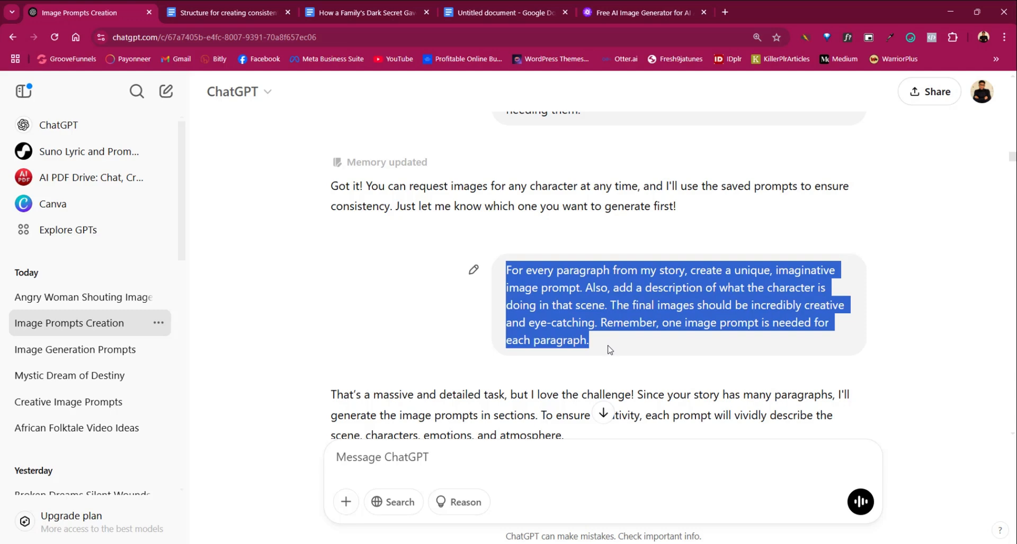
scroll(490, 308, "down", 3)
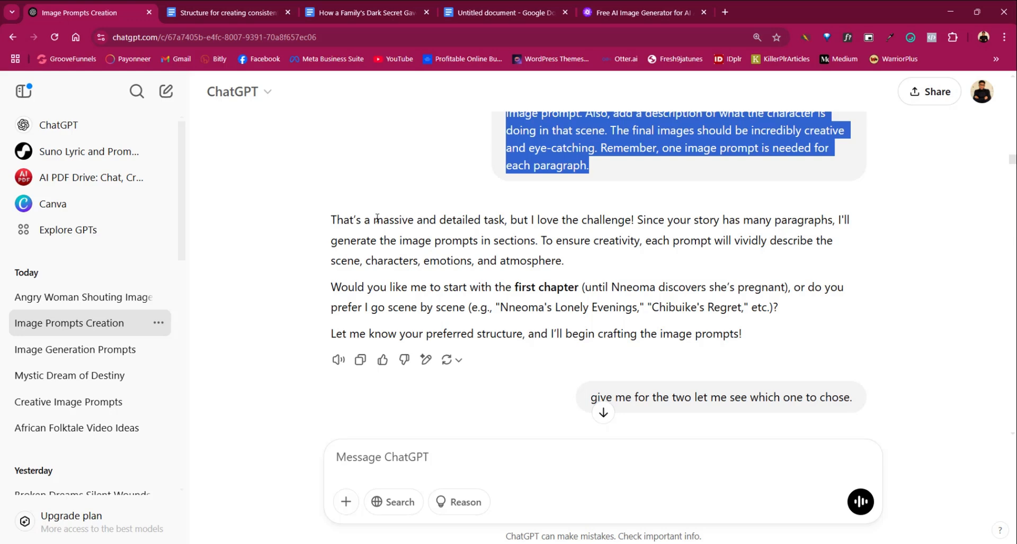
left_click_drag(337, 220, 569, 267)
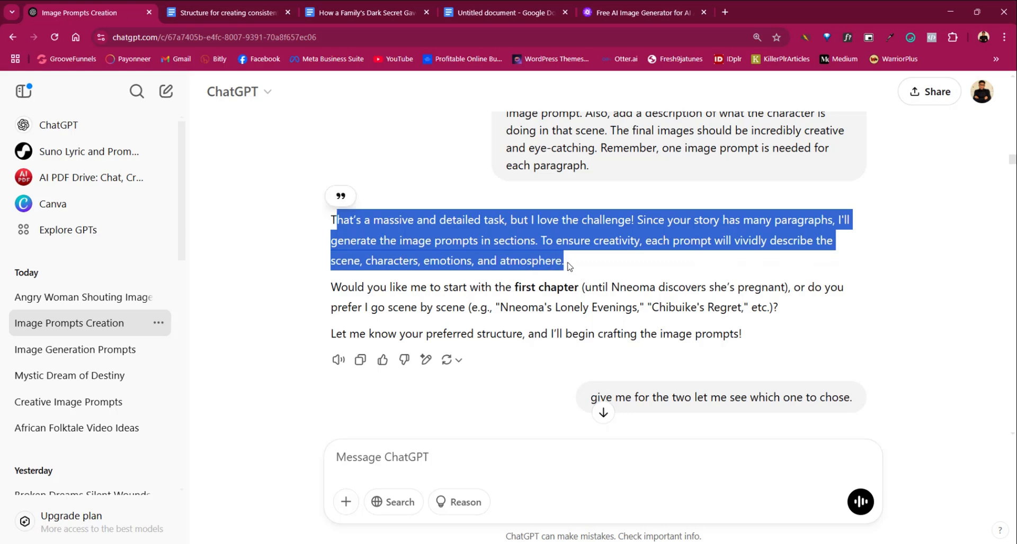
- Highlight ChatGPT's question about starting with the first chapter or going scene by scene, and the reply requesting both
left_click(569, 266)
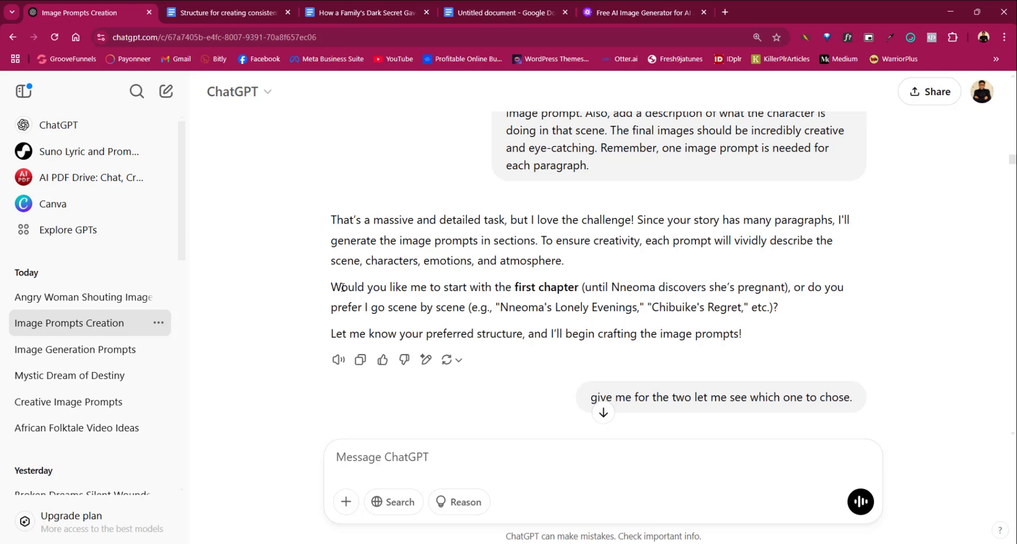
left_click_drag(342, 288, 756, 311)
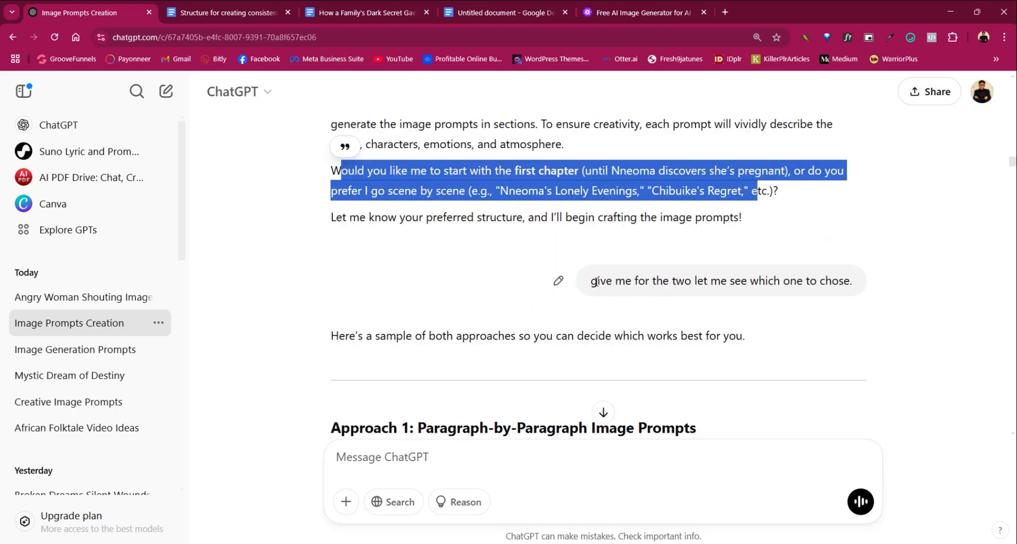
left_click_drag(594, 282, 751, 298)
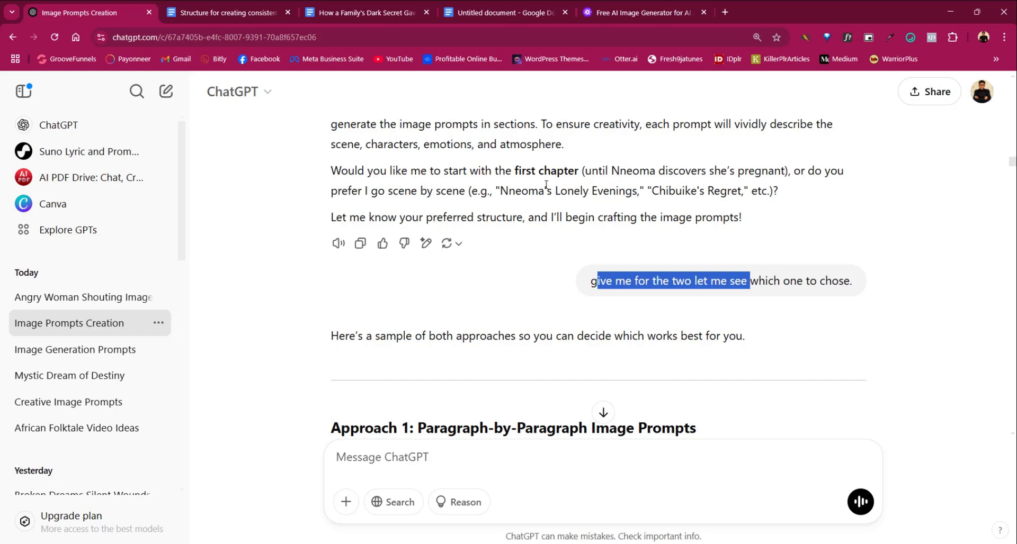
left_click_drag(514, 170, 585, 171)
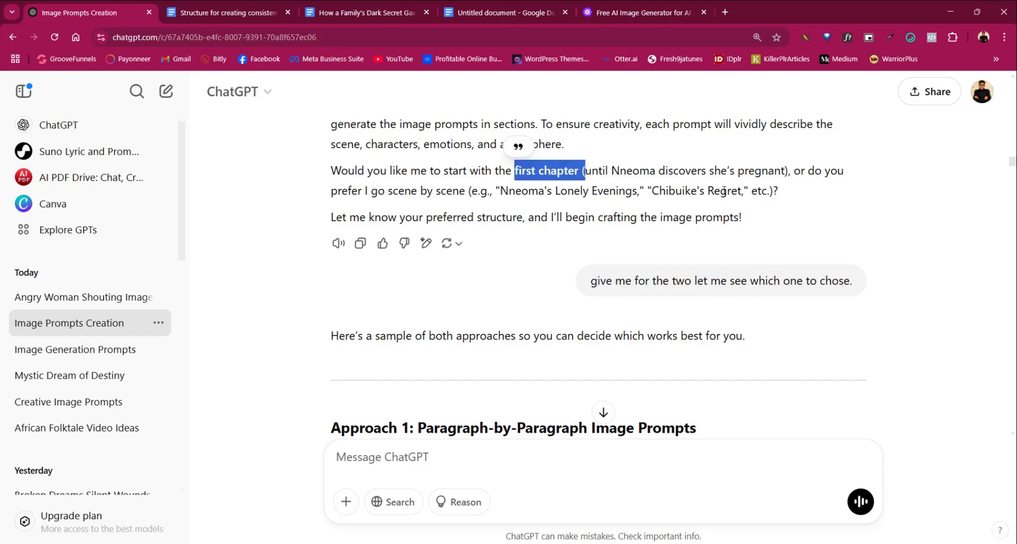
- Highlight the introduction to the two sample approaches and the Approach 1 heading, Paragraph-by-Paragraph Image Prompts
scroll(390, 227, "down", 2)
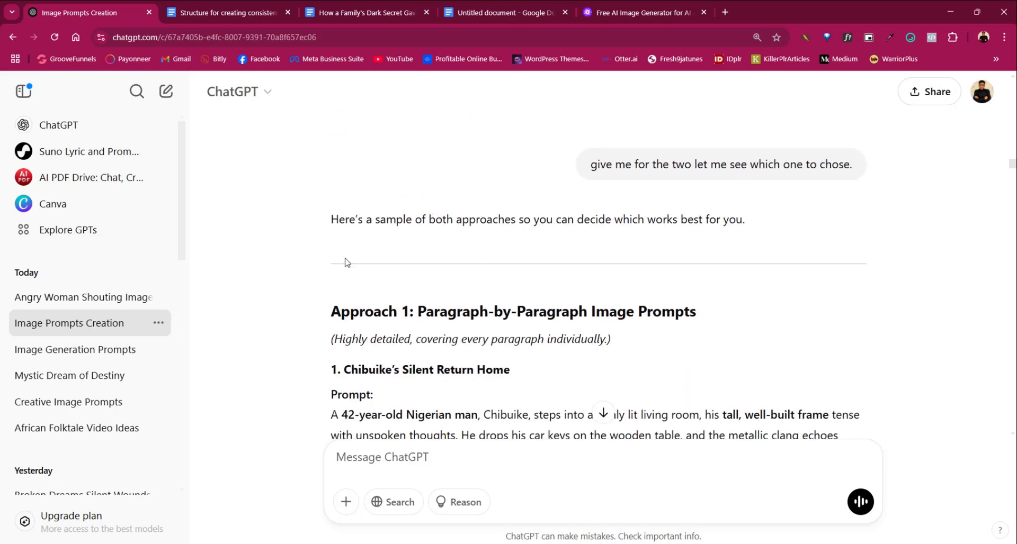
left_click_drag(343, 220, 504, 222)
scroll(528, 240, "down", 1)
scroll(528, 240, "down", 1)
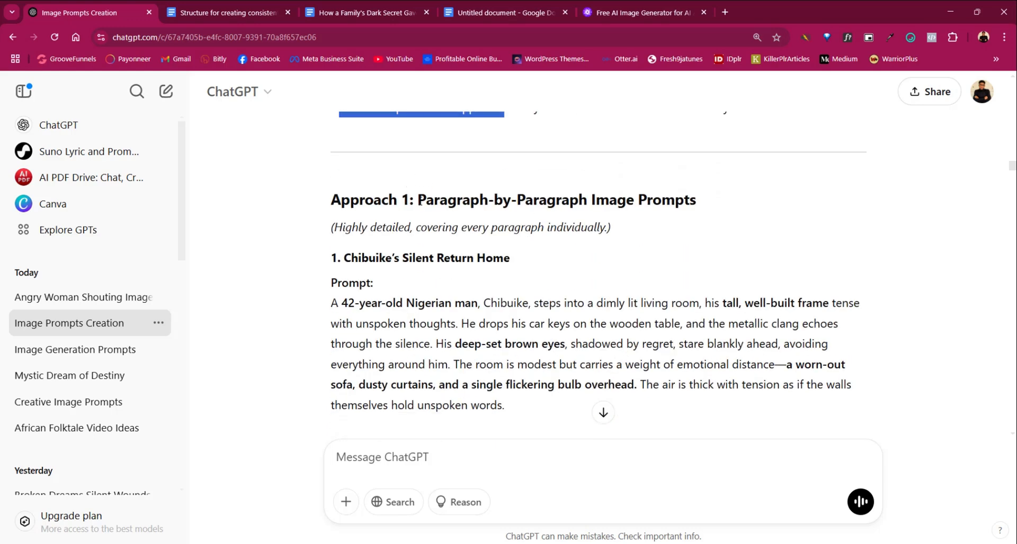
left_click_drag(417, 200, 686, 224)
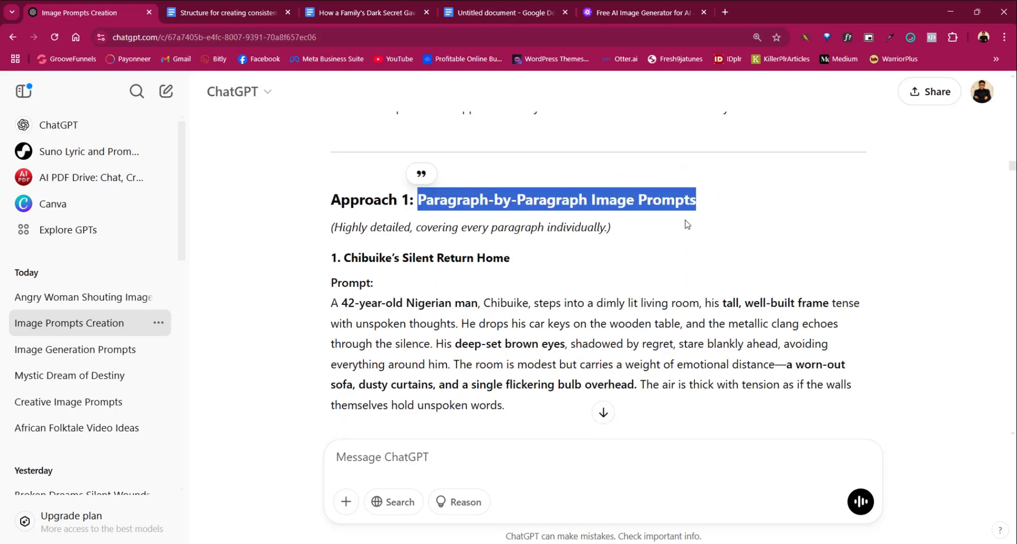
scroll(392, 249, "down", 2)
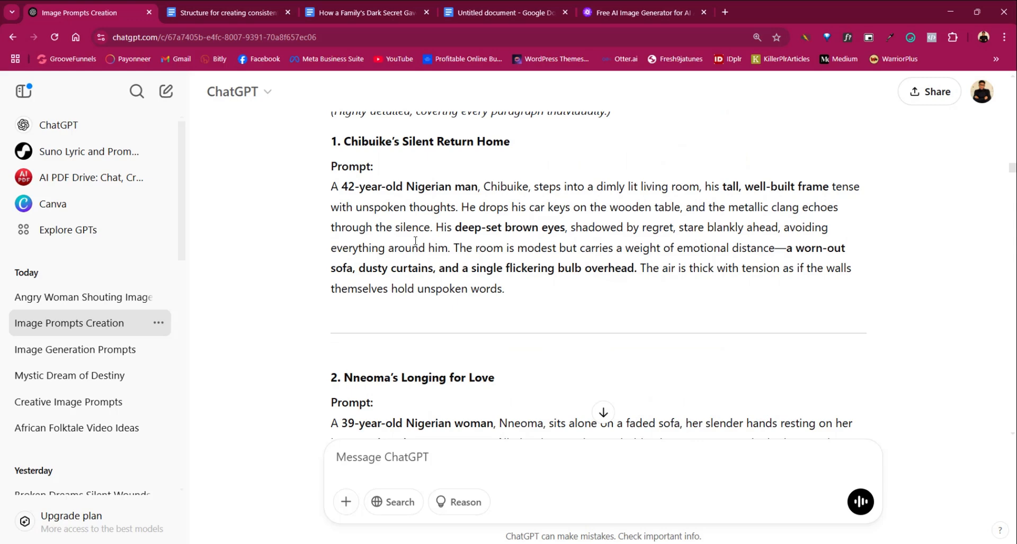
- Look through the sample prompts of both approaches and their comparison, and go back to highlight the Scene-Based approach
scroll(415, 241, "down", 3)
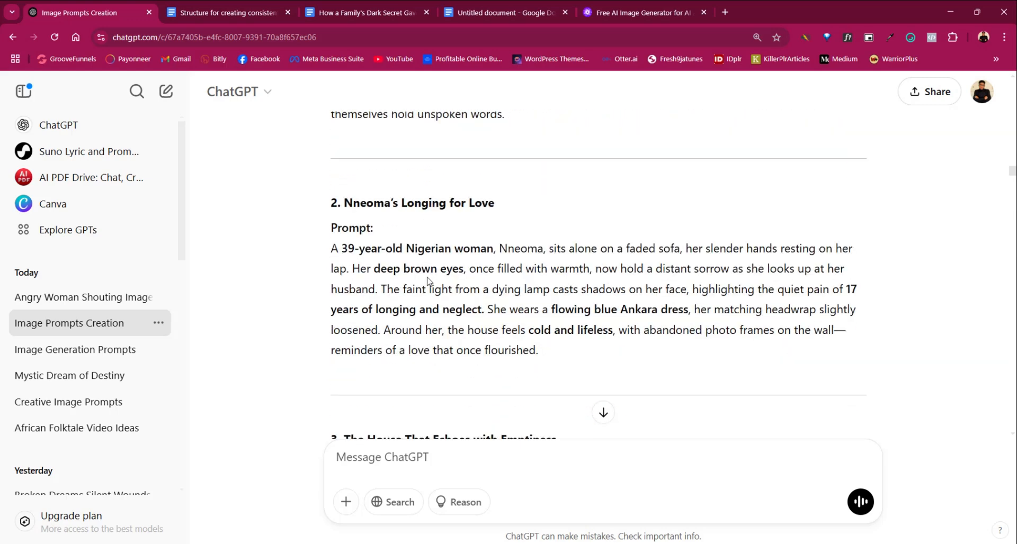
scroll(426, 281, "down", 5)
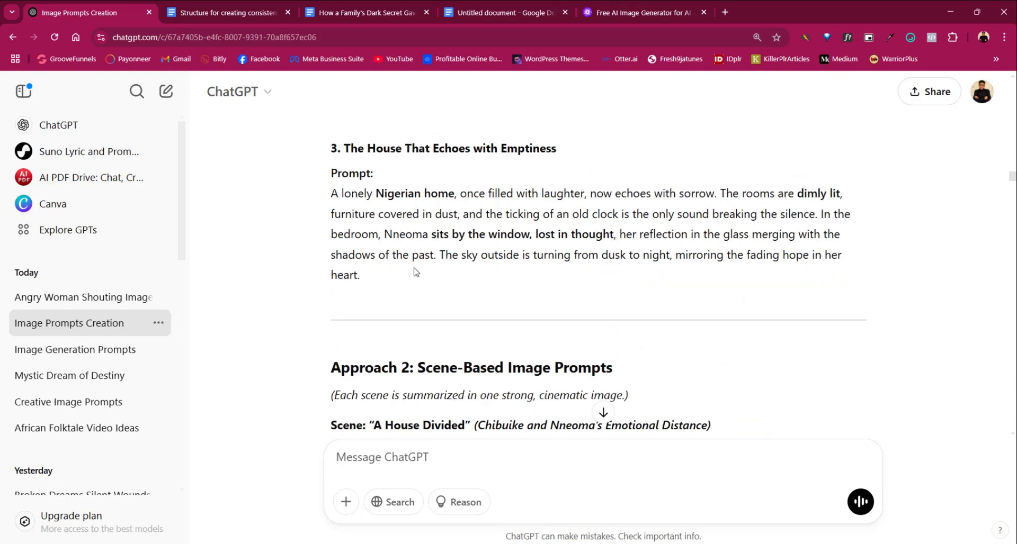
scroll(412, 255, "down", 10)
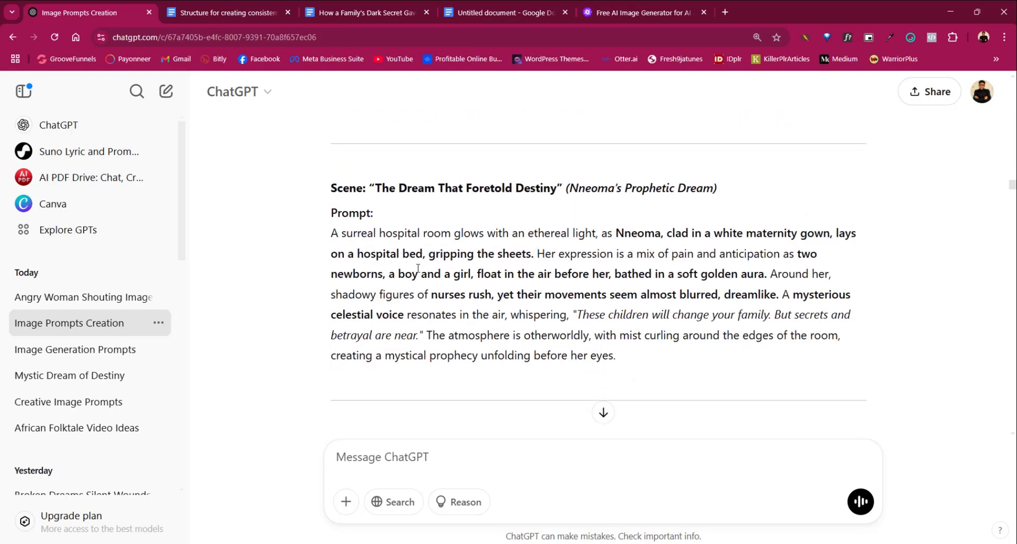
scroll(443, 244, "down", 5)
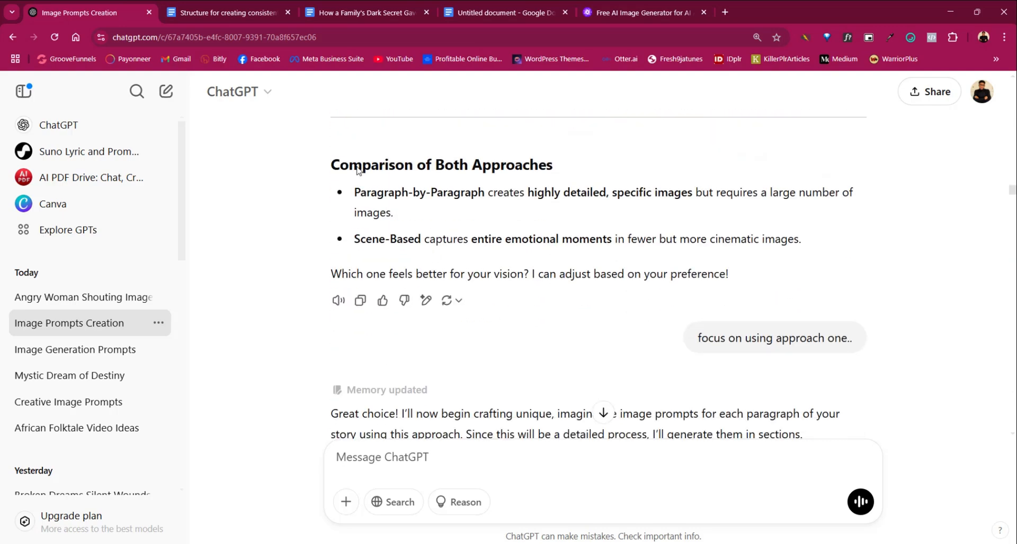
scroll(418, 252, "up", 4)
scroll(400, 222, "up", 6)
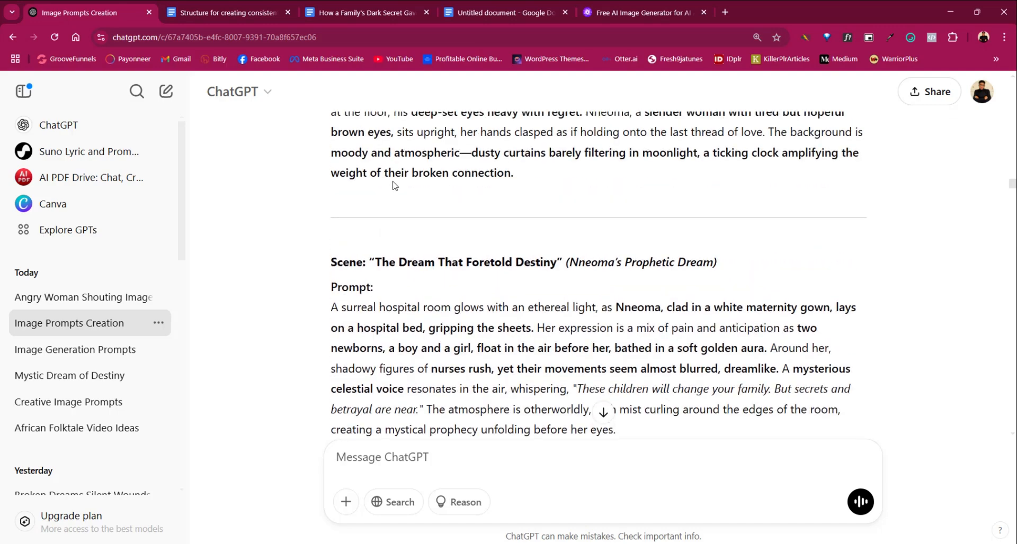
left_click_drag(420, 191, 609, 207)
- Highlight the sent message "focus on using approach one.." below the comparison of both approaches
scroll(521, 210, "down", 6)
scroll(520, 210, "down", 8)
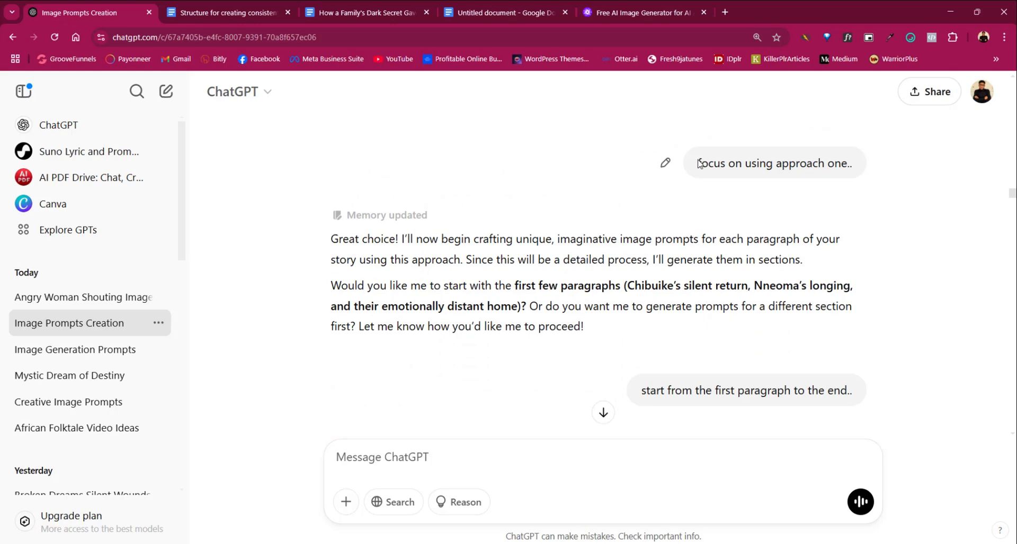
left_click_drag(700, 162, 848, 164)
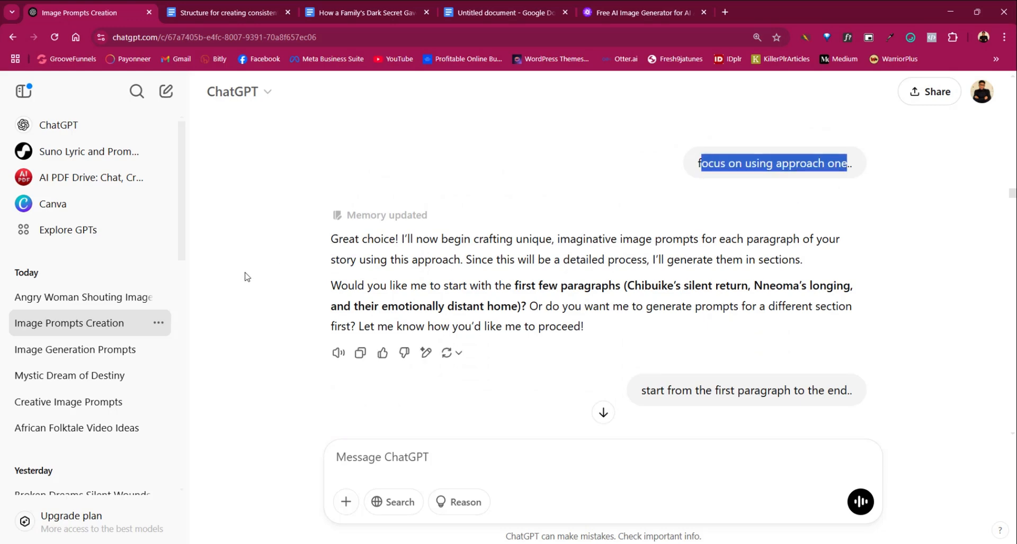
- Highlight ChatGPT's question about which paragraphs to begin with and the answer "start from the first paragraph to the end.."
scroll(256, 268, "down", 10)
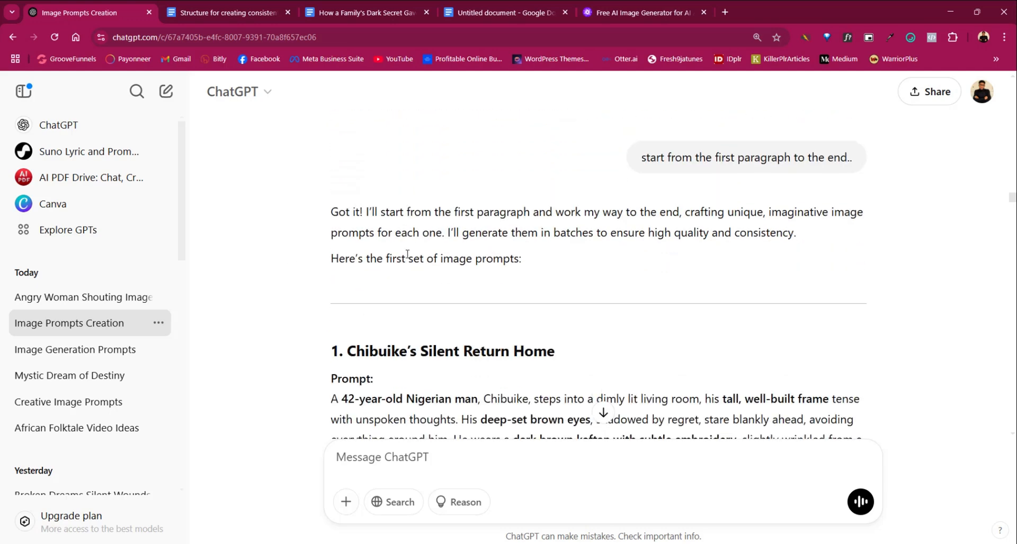
scroll(446, 260, "up", 2)
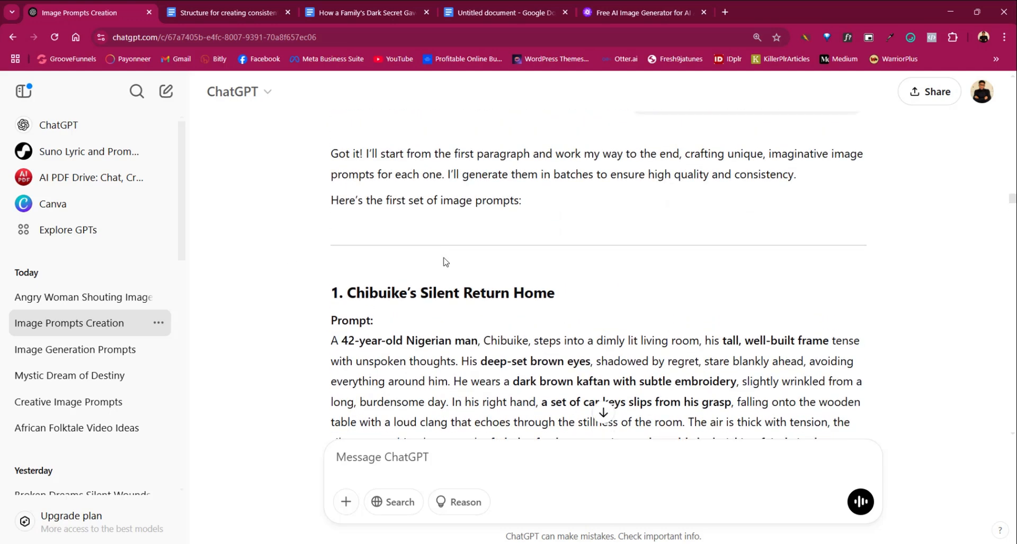
scroll(538, 241, "up", 4)
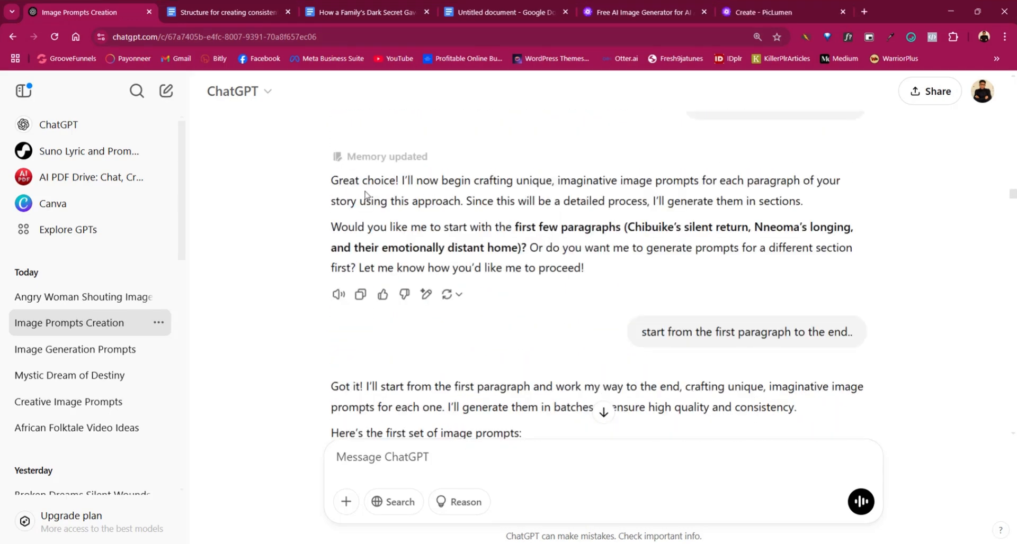
mouse_move(330, 183)
left_mouse_down()
mouse_move(471, 201)
mouse_move(496, 192)
mouse_move(488, 187)
mouse_move(836, 184)
mouse_move(784, 204)
mouse_move(560, 226)
mouse_move(627, 203)
mouse_move(816, 205)
mouse_move(708, 228)
mouse_move(463, 228)
mouse_move(808, 228)
mouse_move(854, 248)
left_mouse_up()
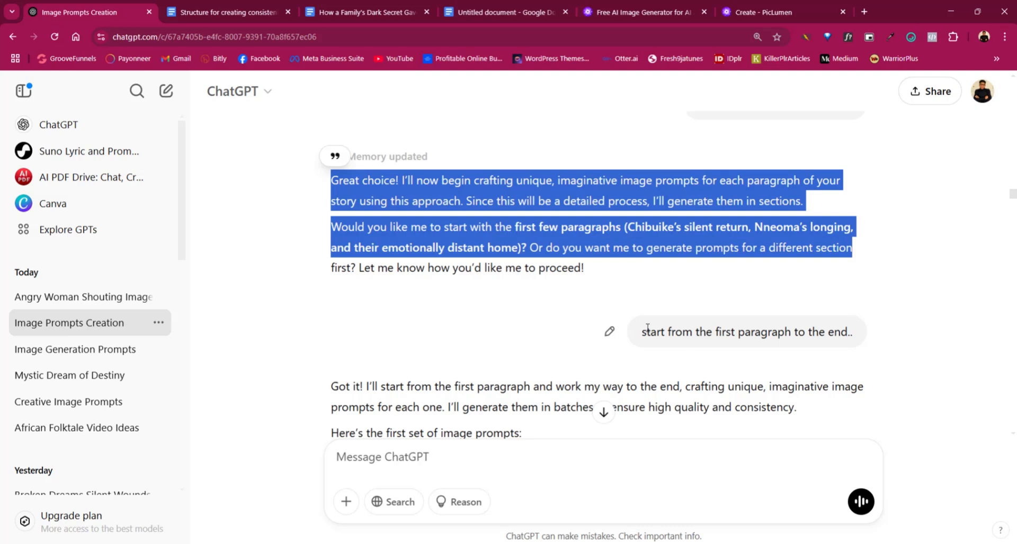
left_click_drag(647, 333, 856, 336)
- Highlight ChatGPT's reply about crafting the image prompts in batches from the first paragraph to the end
scroll(360, 293, "down", 2)
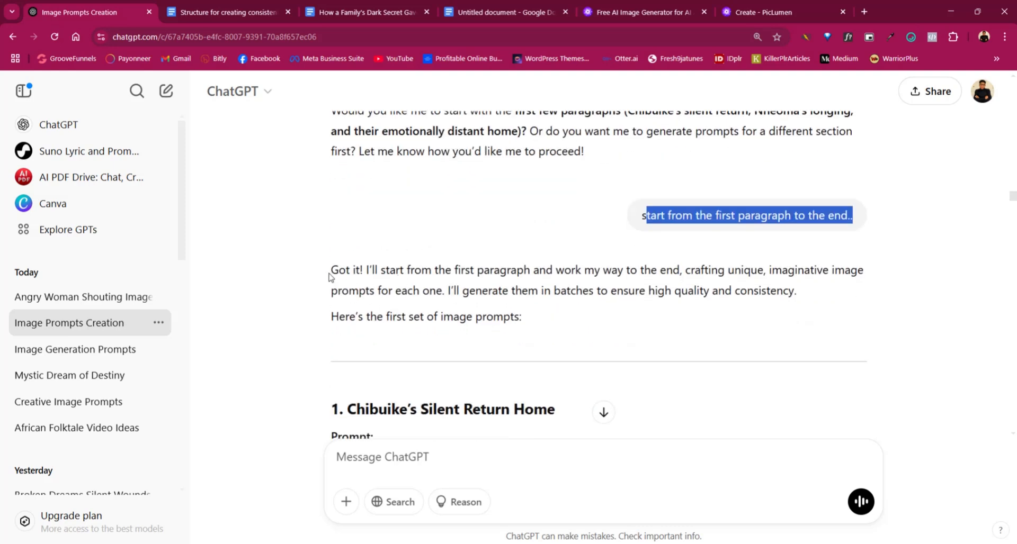
left_click(341, 269)
left_click_drag(342, 269, 717, 291)
scroll(451, 272, "down", 1)
scroll(451, 271, "down", 3)
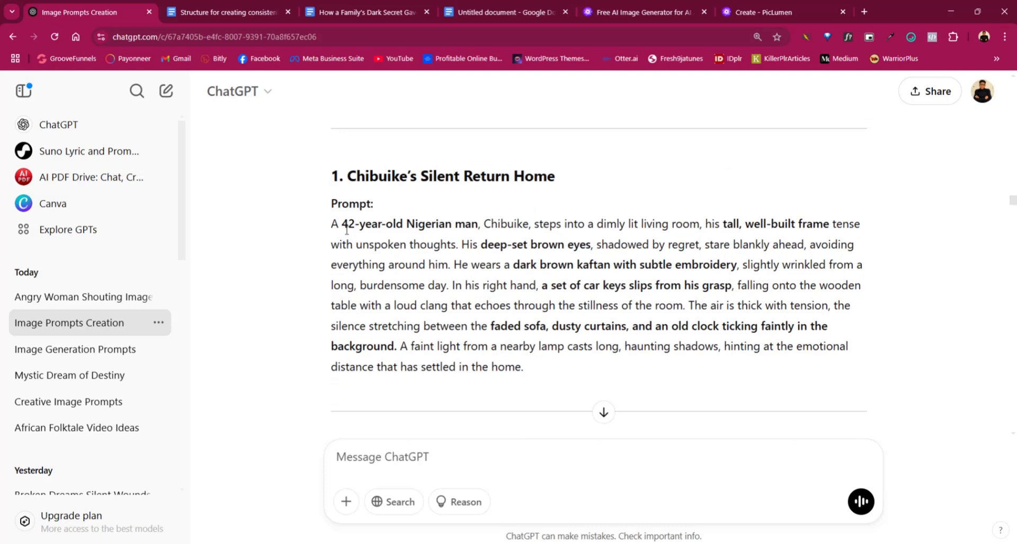
- Highlight the opening of image prompt 1, describing the 42-year-old Nigerian man
left_click_drag(334, 223, 715, 240)
left_click(592, 250)
left_click_drag(327, 224, 538, 229)
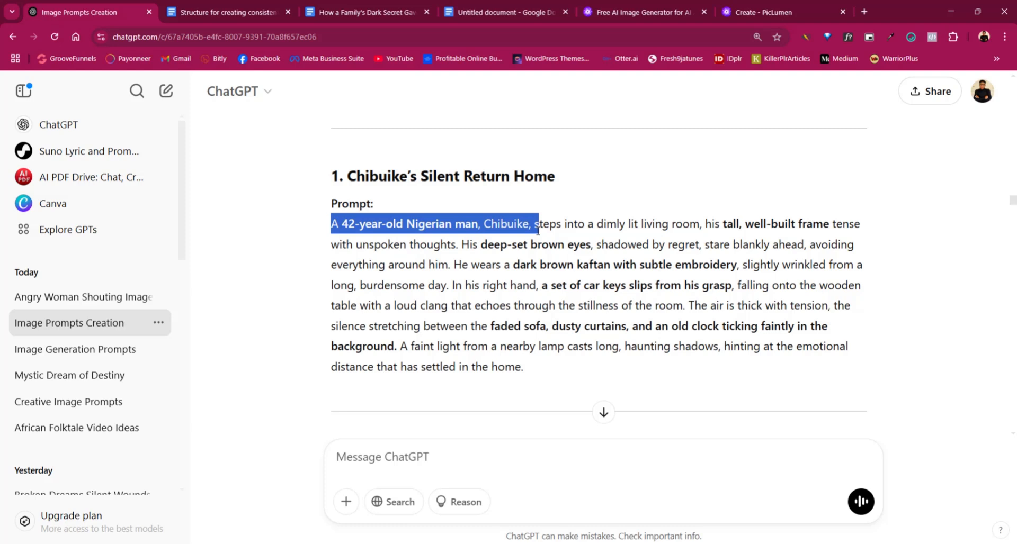
left_click_drag(537, 229, 529, 229)
left_click_drag(528, 229, 490, 231)
left_click_drag(539, 229, 535, 231)
- Copy the full text of image prompt 2, describing the 39-year-old Nigerian woman alone on a worn-out sofa
scroll(412, 276, "down", 4)
left_click_drag(334, 275, 502, 276)
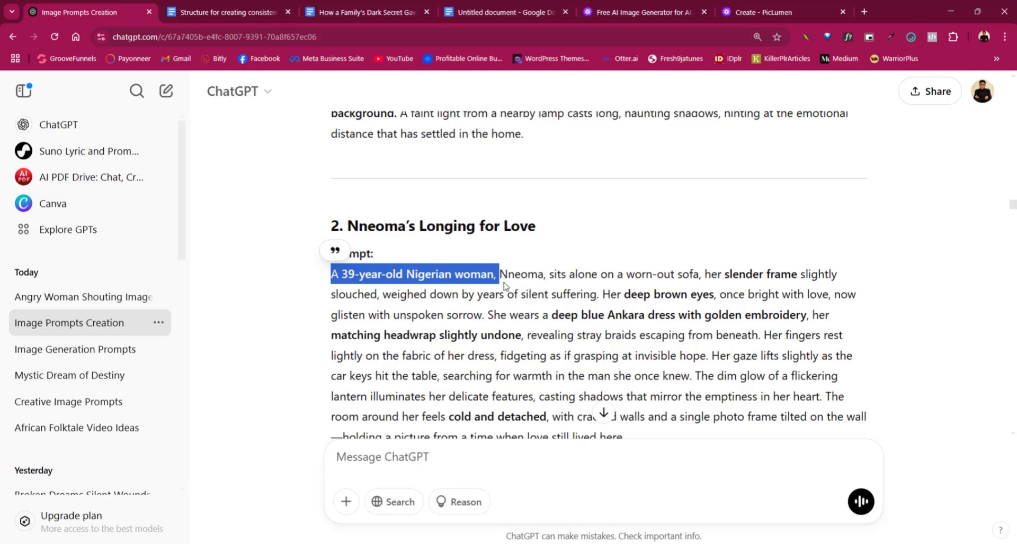
left_click(397, 303)
scroll(347, 295, "down", 1)
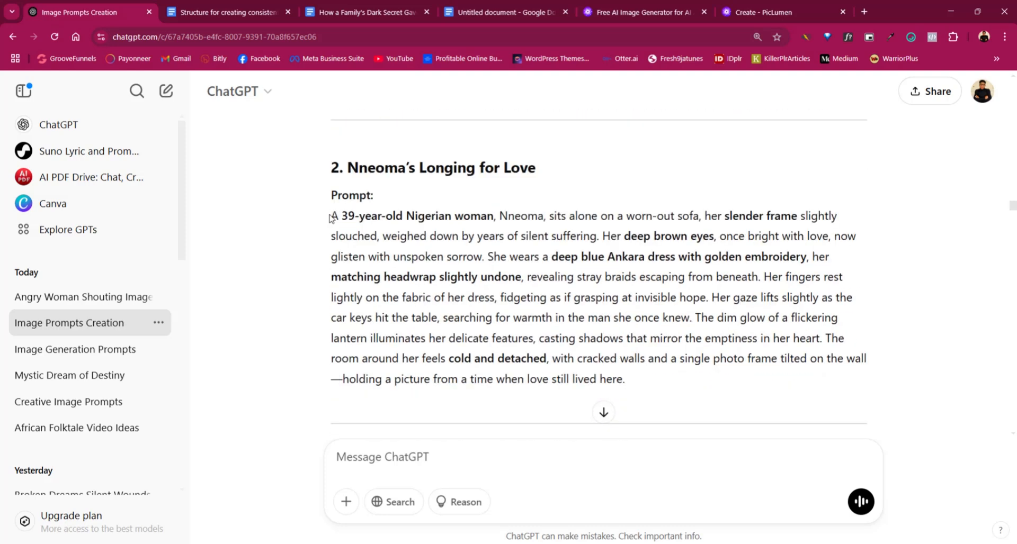
left_click_drag(332, 217, 633, 386)
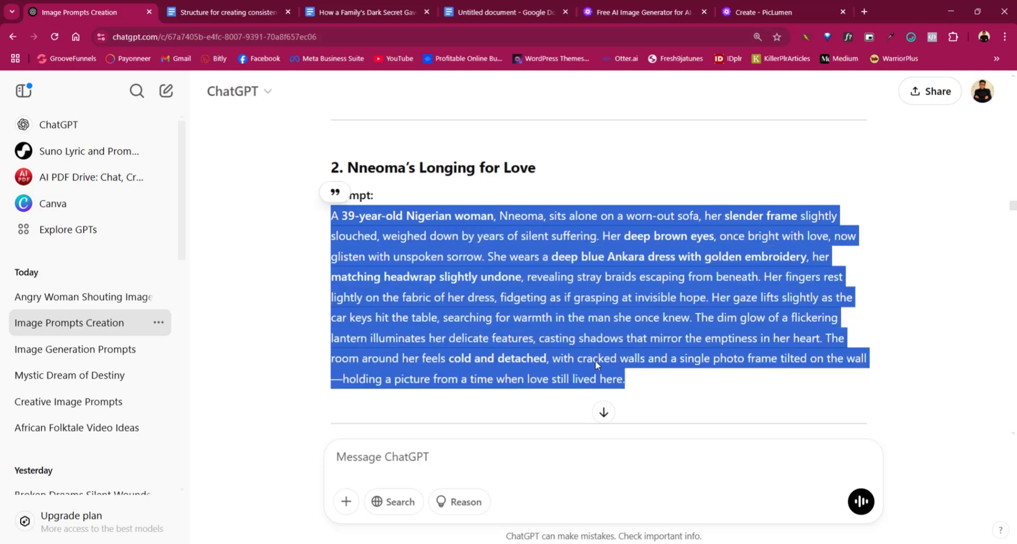
right_click(536, 304)
left_click(554, 321)
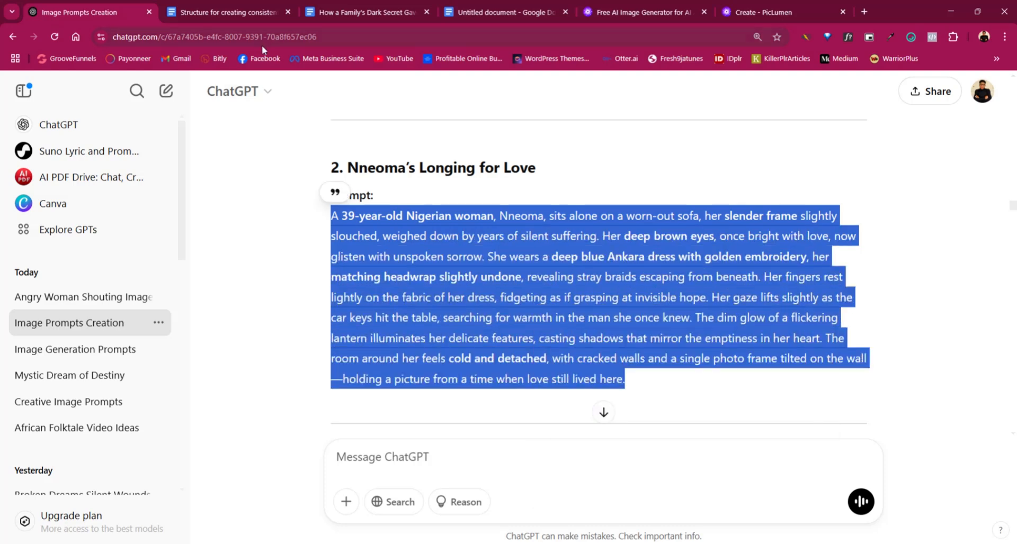
- Check PicLumen's image creation page and highlight instruction 6, Image Character Reference, in the character structure document
left_click(757, 11)
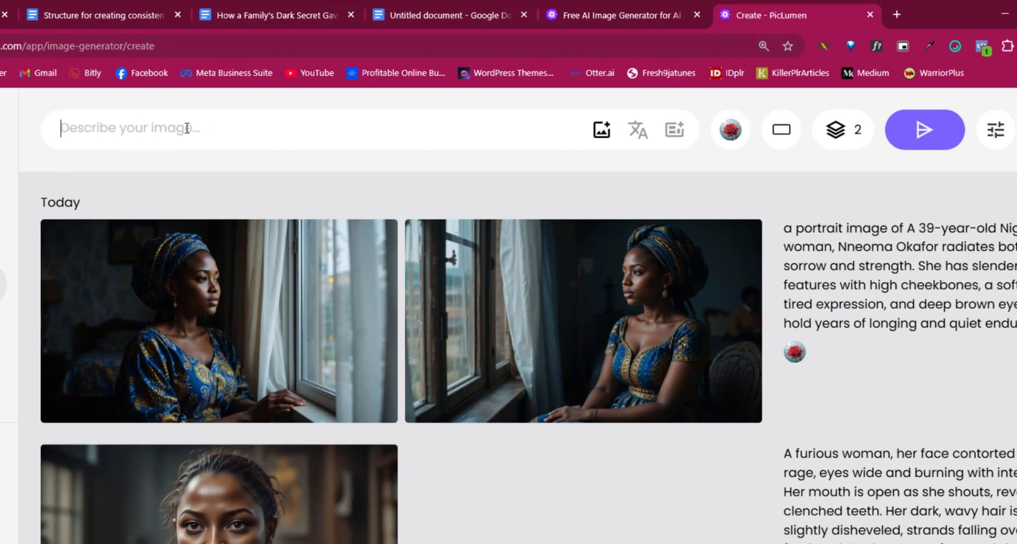
mouse_move(601, 132)
left_click(128, 13)
scroll(356, 463, "down", 4)
left_click_drag(396, 350, 202, 350)
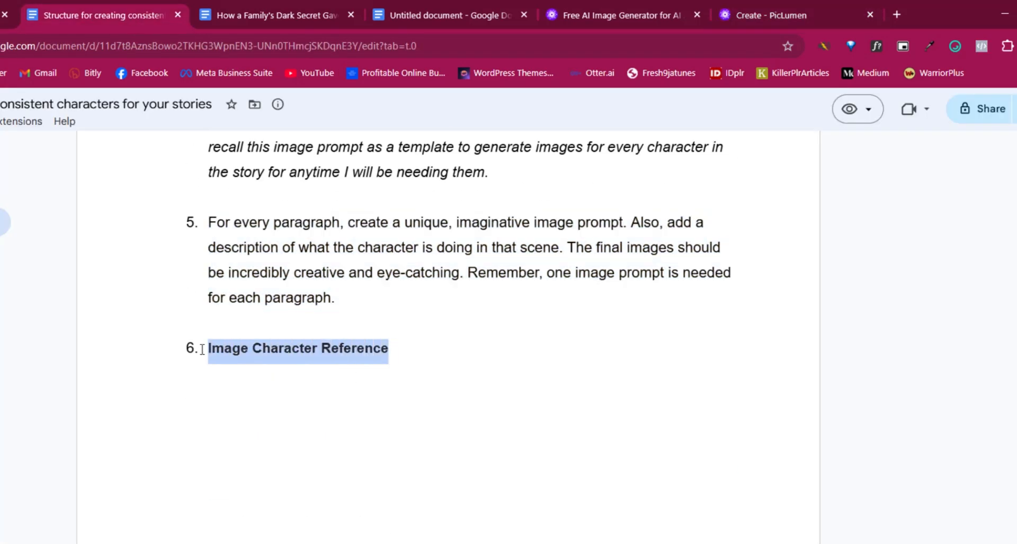
- Return to PicLumen, open the image reference area, and view the Downloads files for upload without choosing any
left_click(733, 24)
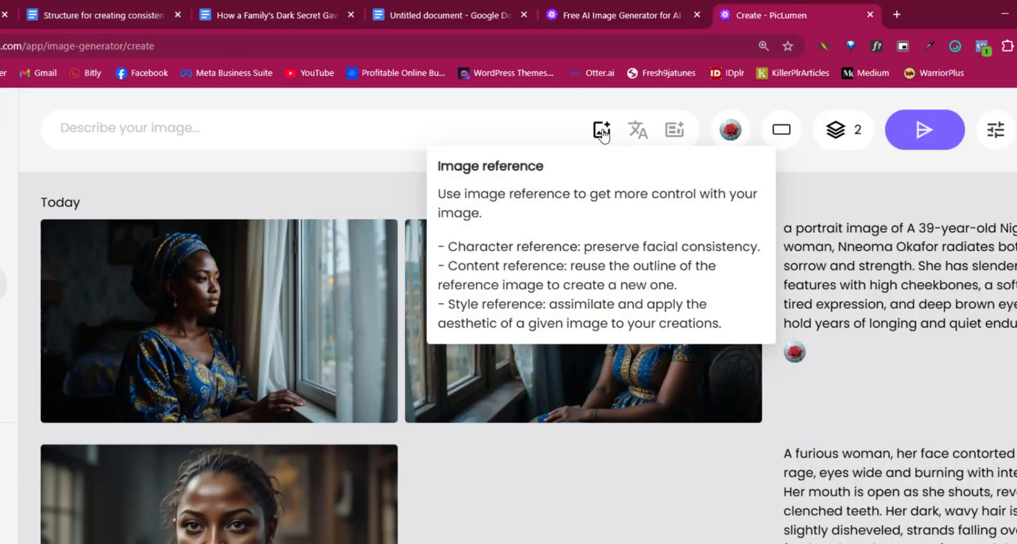
left_click(602, 133)
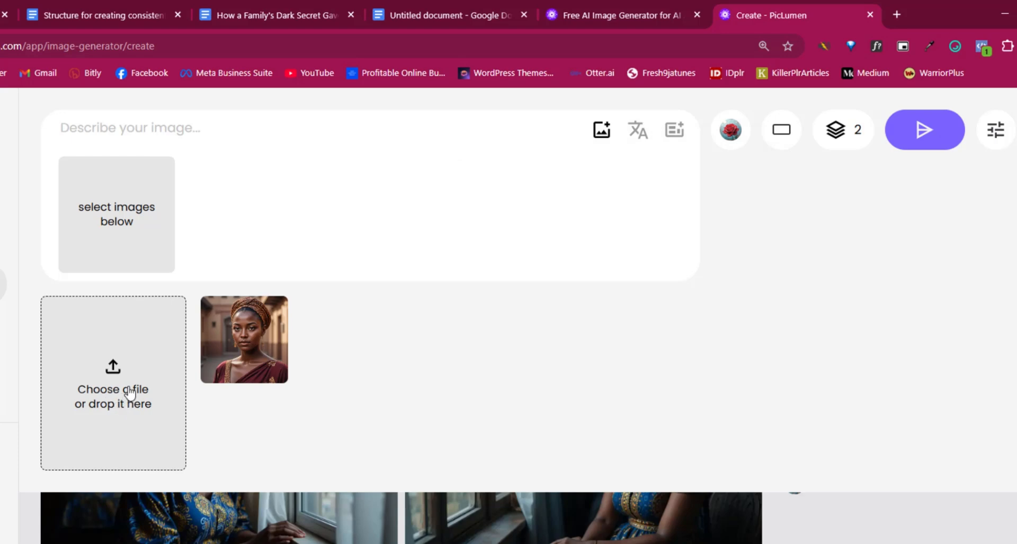
left_click(129, 391)
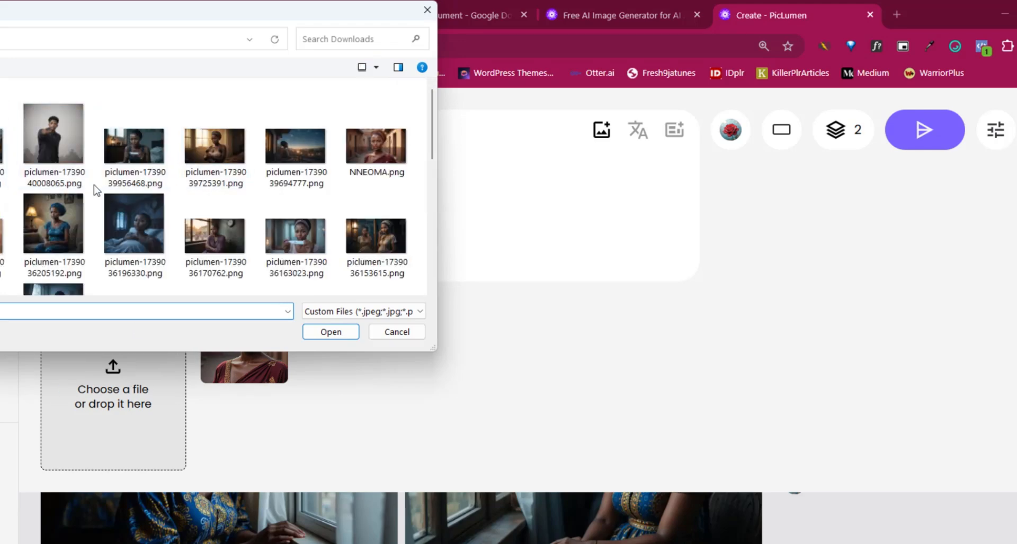
left_click(428, 10)
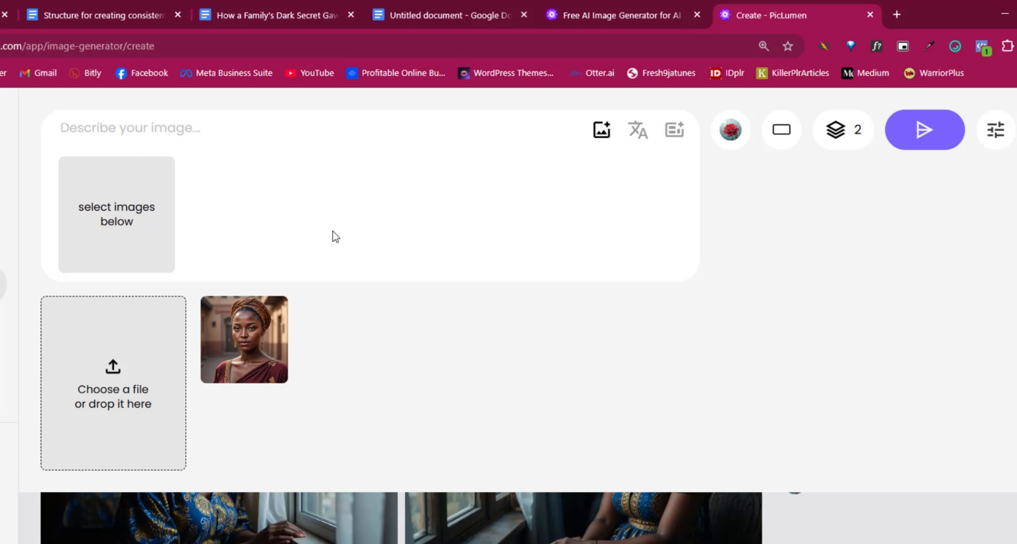
- Paste image prompt 2, about the 39-year-old Nigerian woman on a worn-out sofa, as the image description and check it against ChatGPT's text
mouse_move(259, 336)
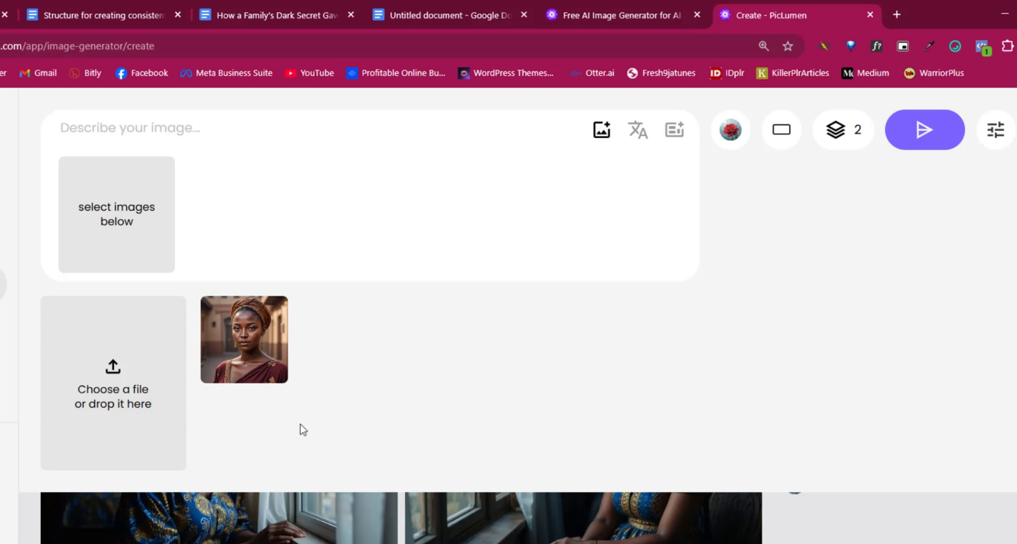
scroll(313, 516, "down", 3)
scroll(528, 518, "down", 5)
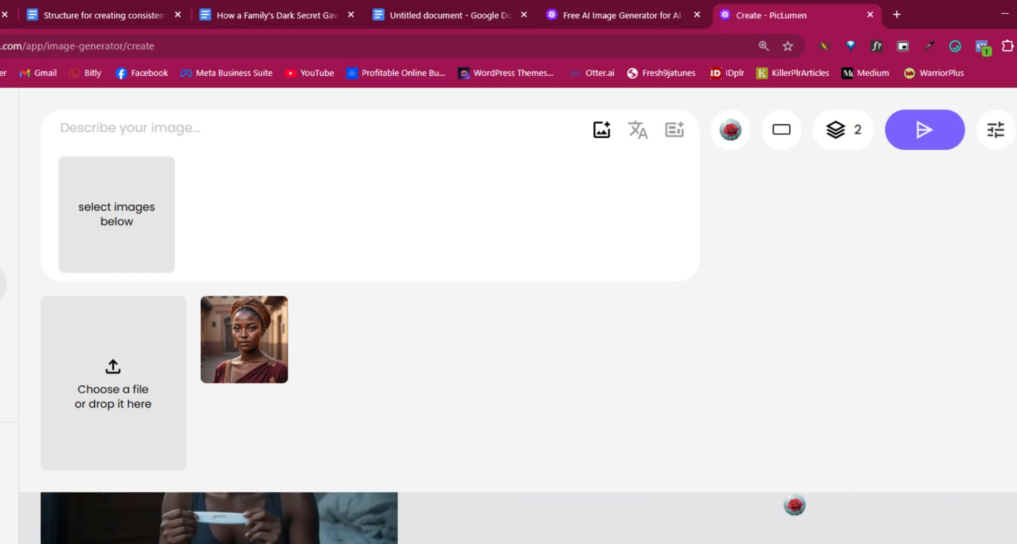
scroll(528, 518, "down", 3)
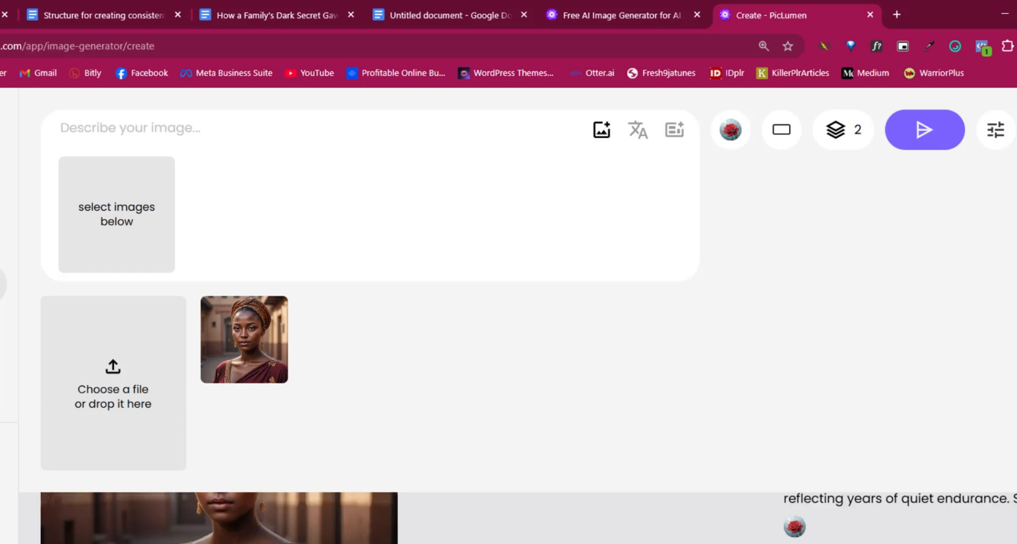
scroll(203, 511, "down", 3)
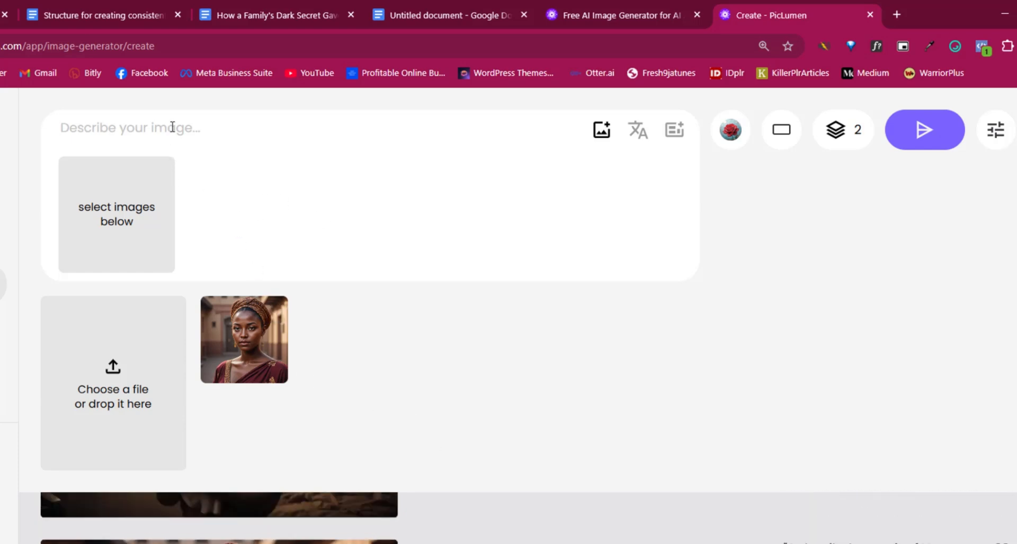
key("ctrl+v")
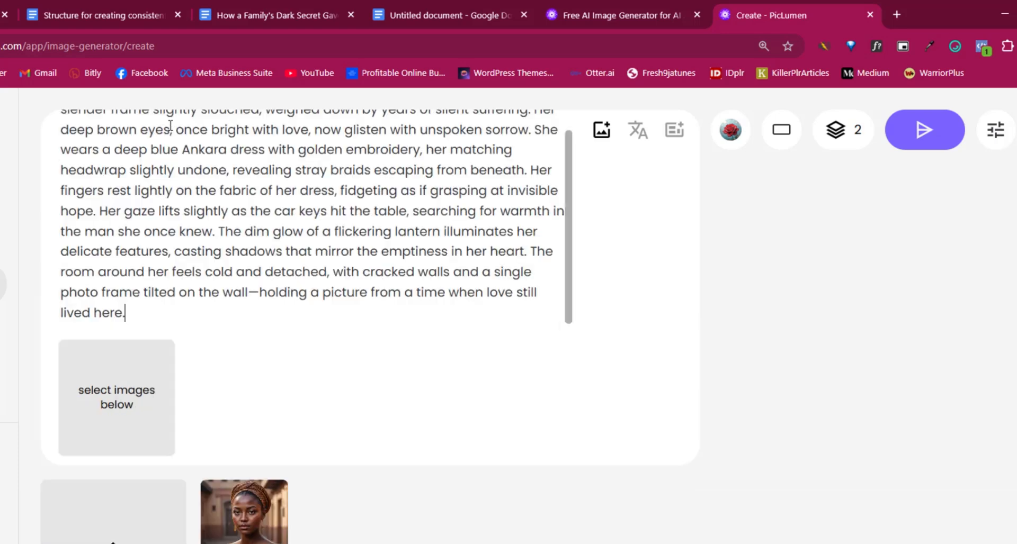
scroll(254, 212, "up", 2)
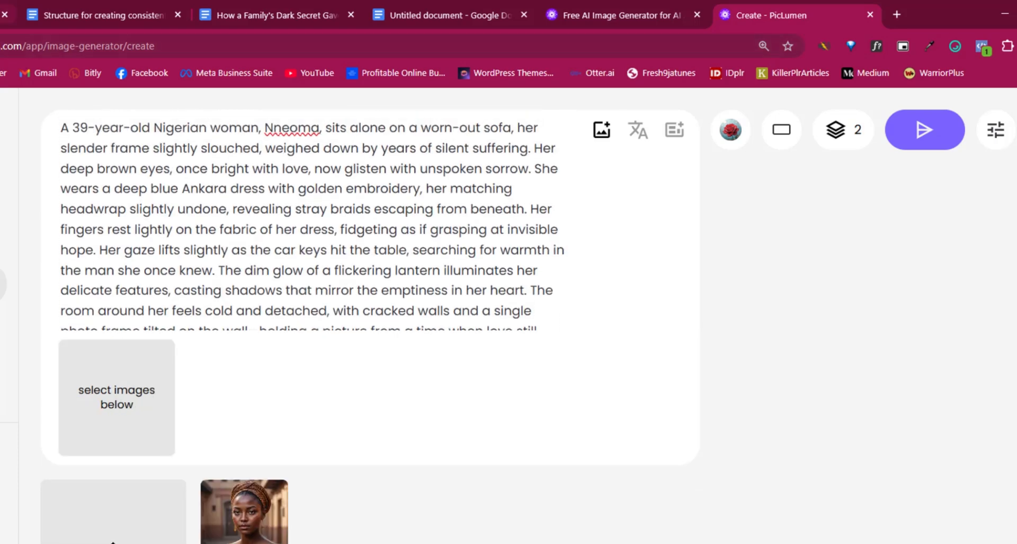
key("ctrl+1")
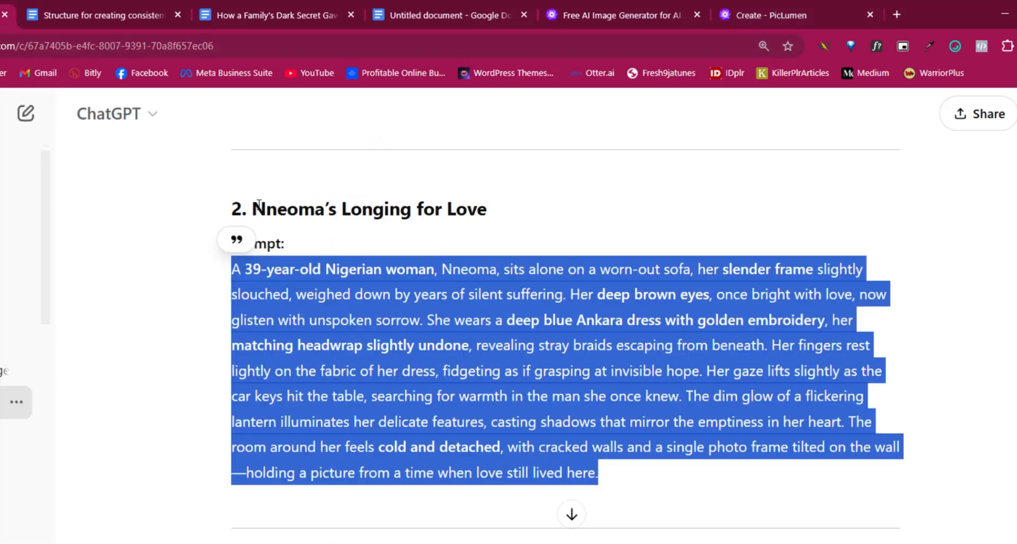
left_click(776, 11)
scroll(331, 210, "down", 2)
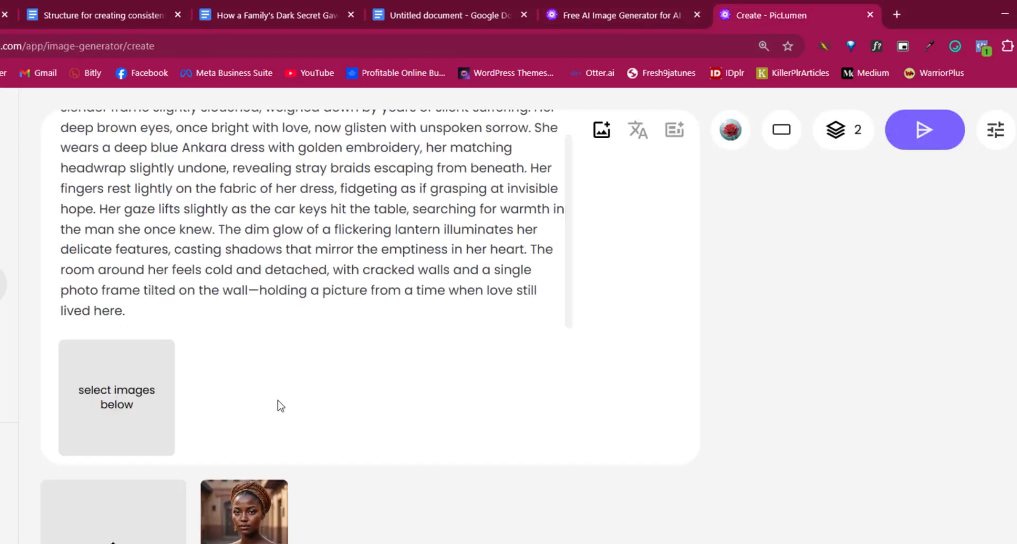
- Add the uploaded portrait of the woman in maroon as a Character Ref image reference and slightly increase its strength
left_click(241, 525)
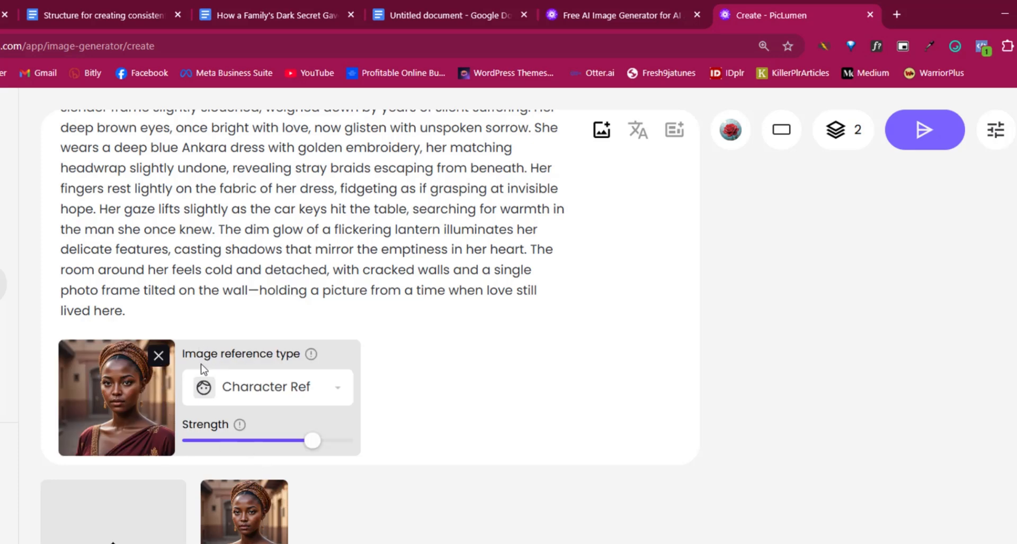
left_click_drag(193, 353, 311, 354)
left_click(280, 392)
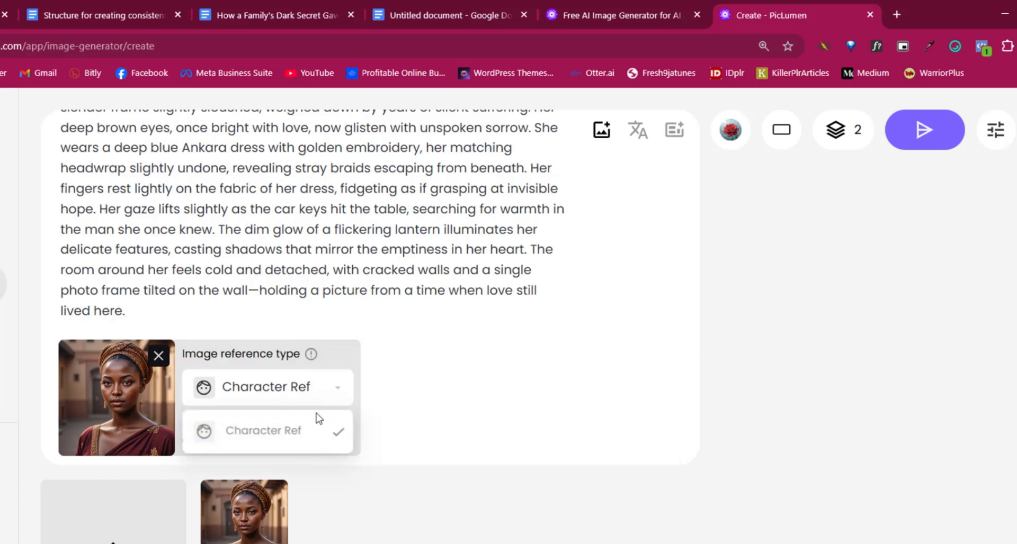
left_click(306, 389)
left_click(309, 391)
left_click(325, 394)
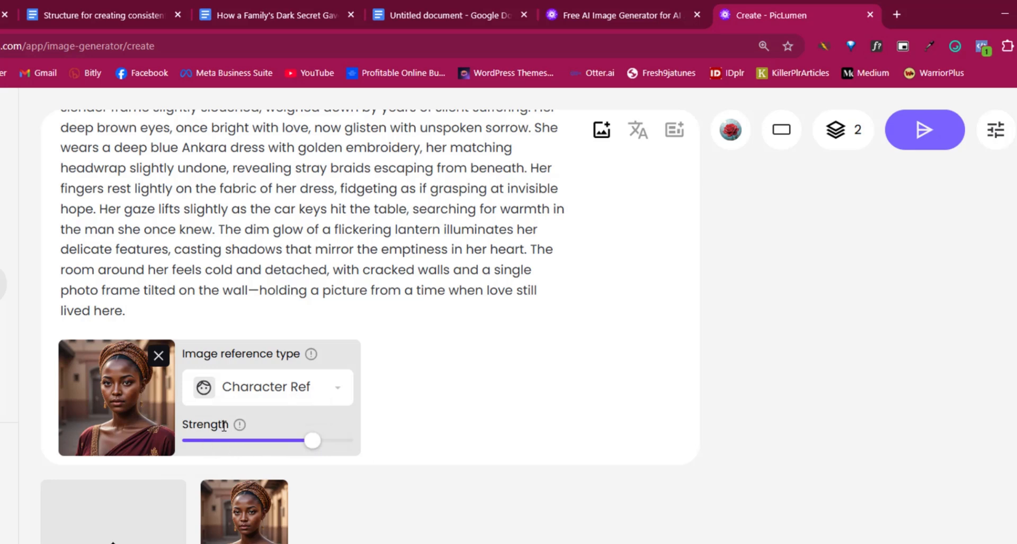
mouse_move(240, 429)
mouse_move(317, 451)
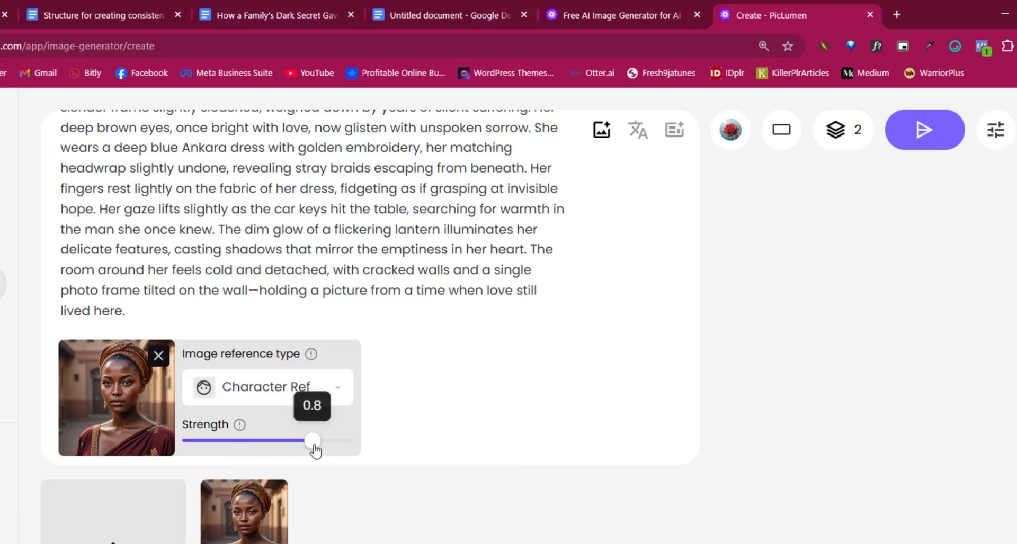
left_click_drag(315, 450, 328, 449)
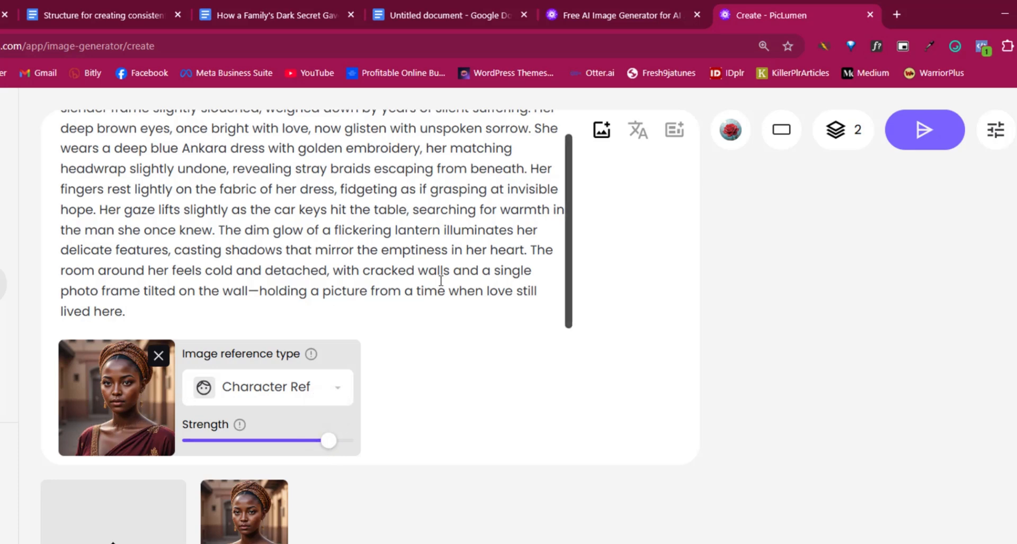
- Choose the 16:9 aspect ratio, check the available models, and generate the sofa scene images
scroll(417, 272, "up", 1)
scroll(399, 173, "down", 1)
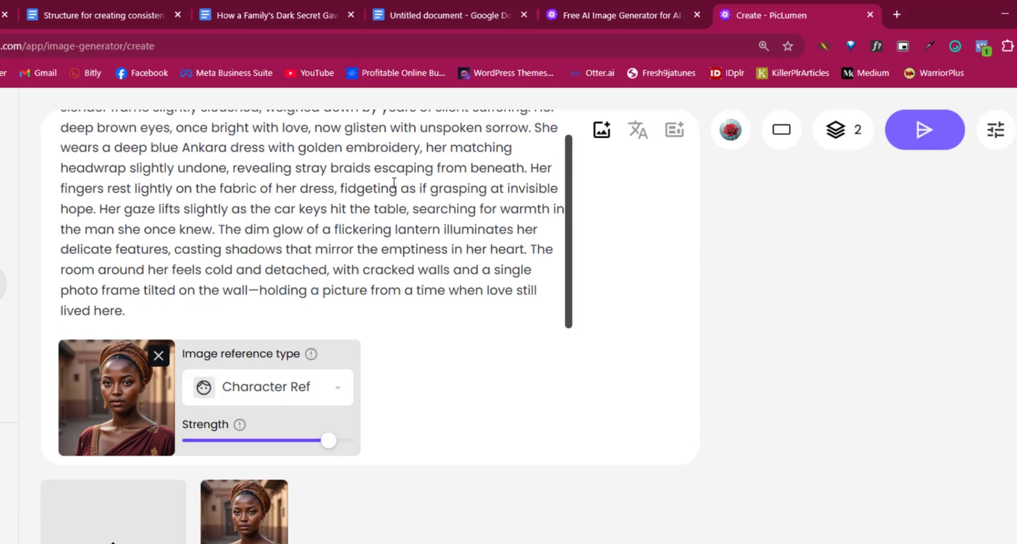
left_click(789, 136)
left_click(832, 416)
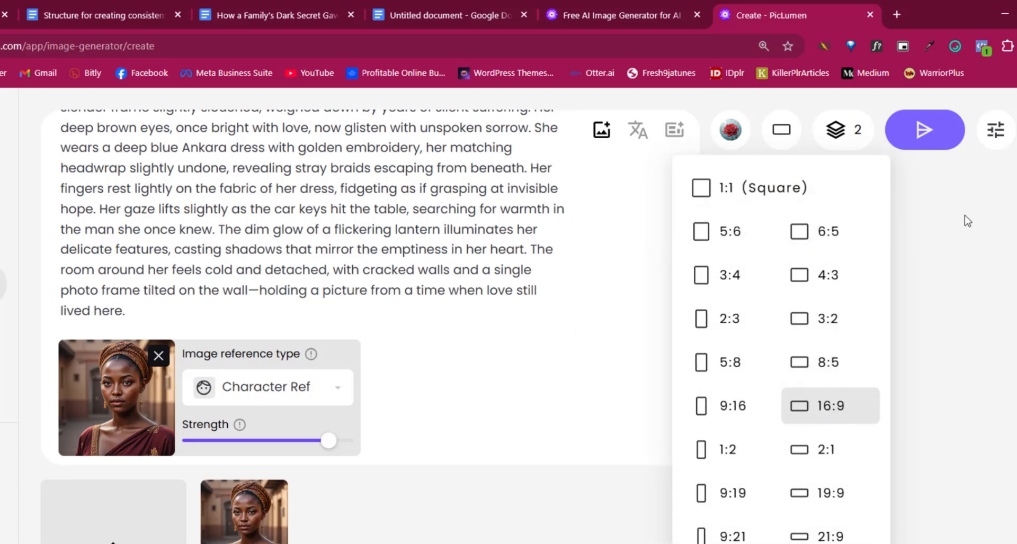
left_click(730, 132)
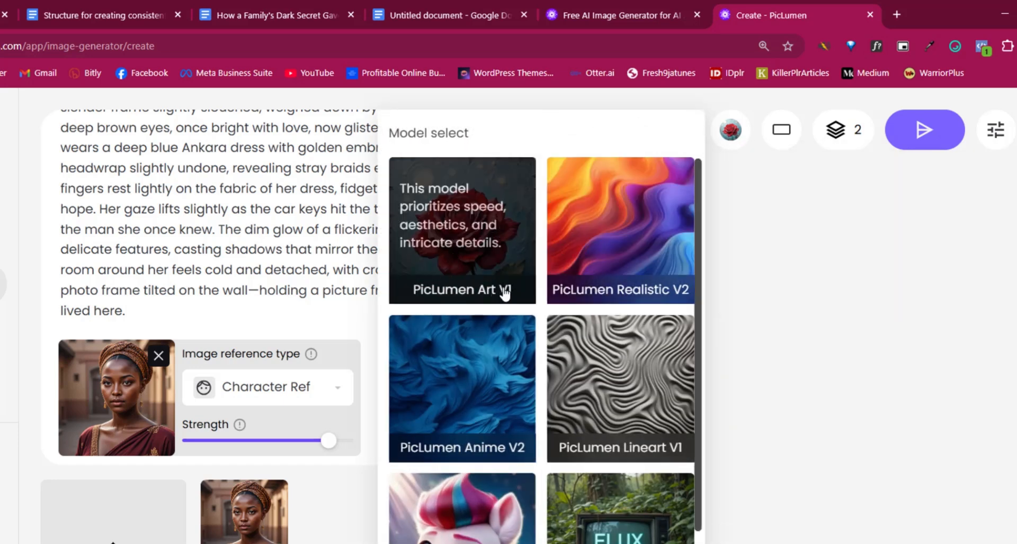
left_click(858, 239)
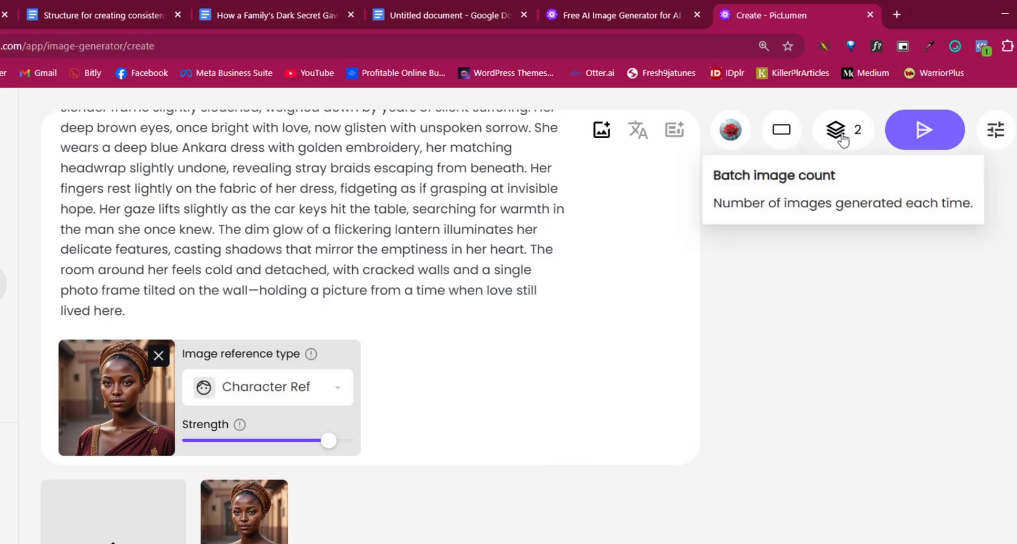
left_click(926, 132)
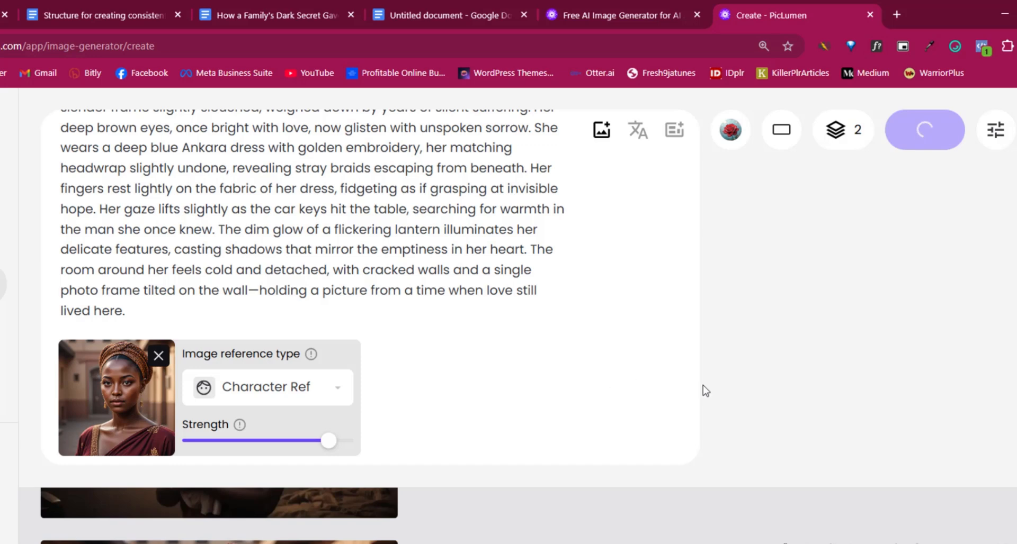
scroll(551, 386, "up", 15)
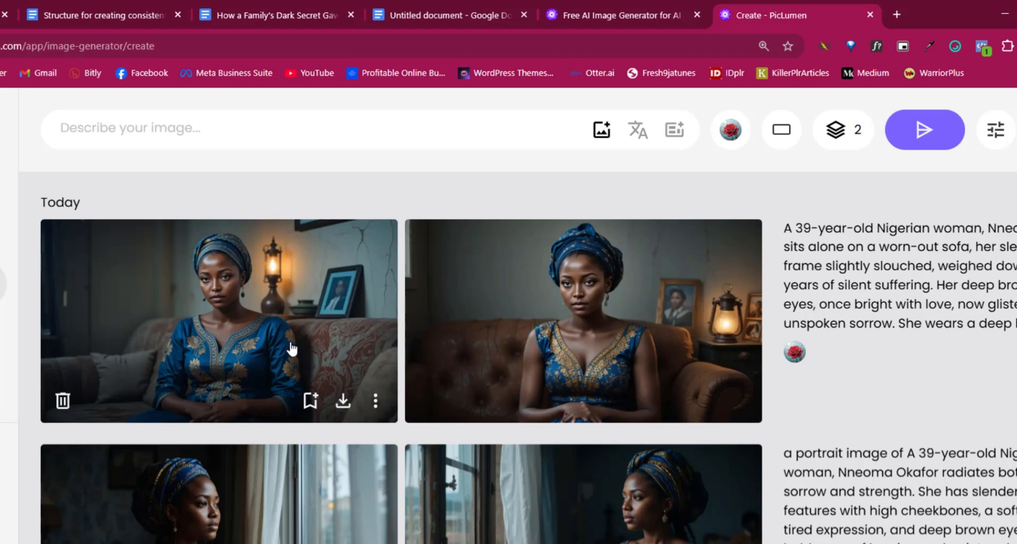
- Enlarge the new sofa scene and compare the woman's appearance with the previously generated images, both enlarged and in the gallery
left_click(301, 322)
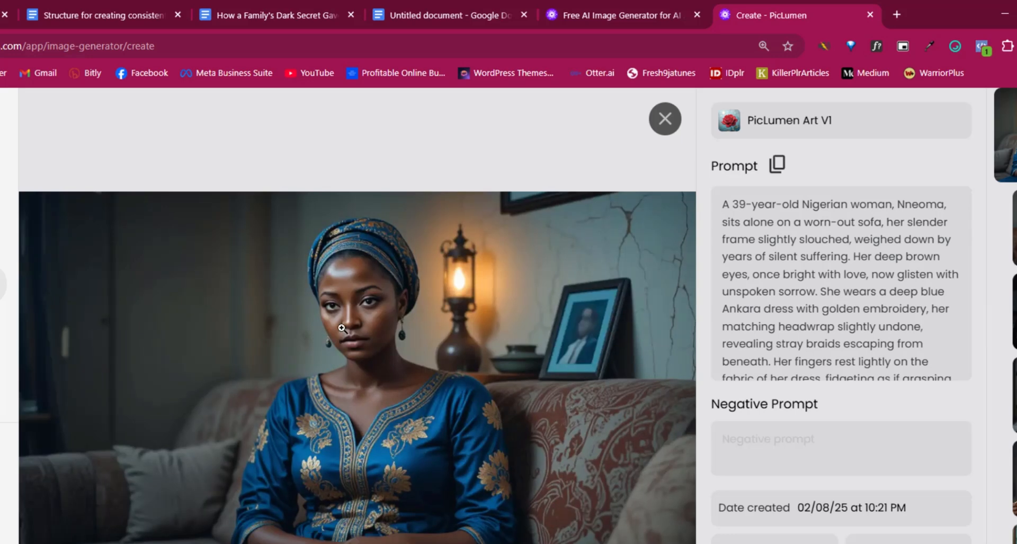
key("Down")
key("Down")
key("Down")
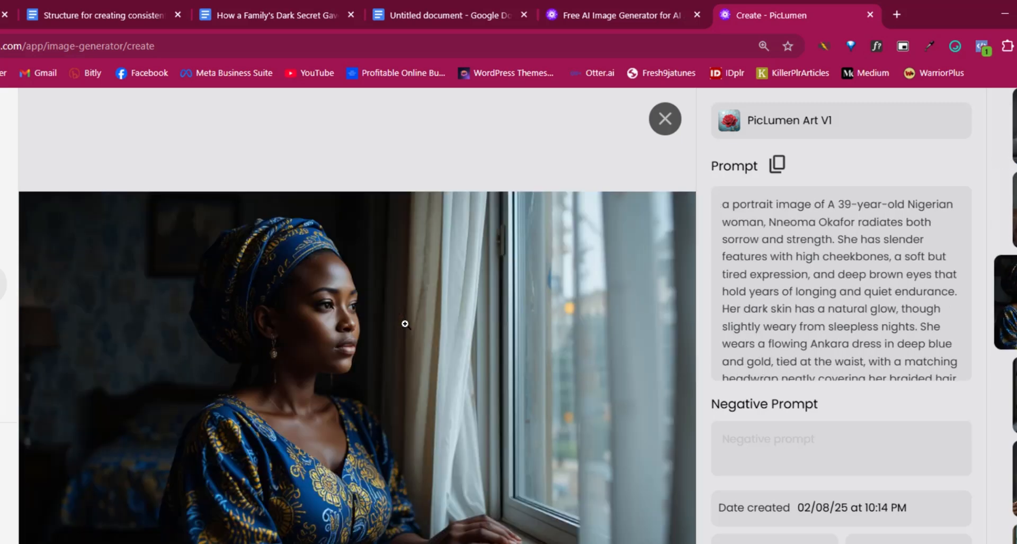
key("Down")
key("Down")
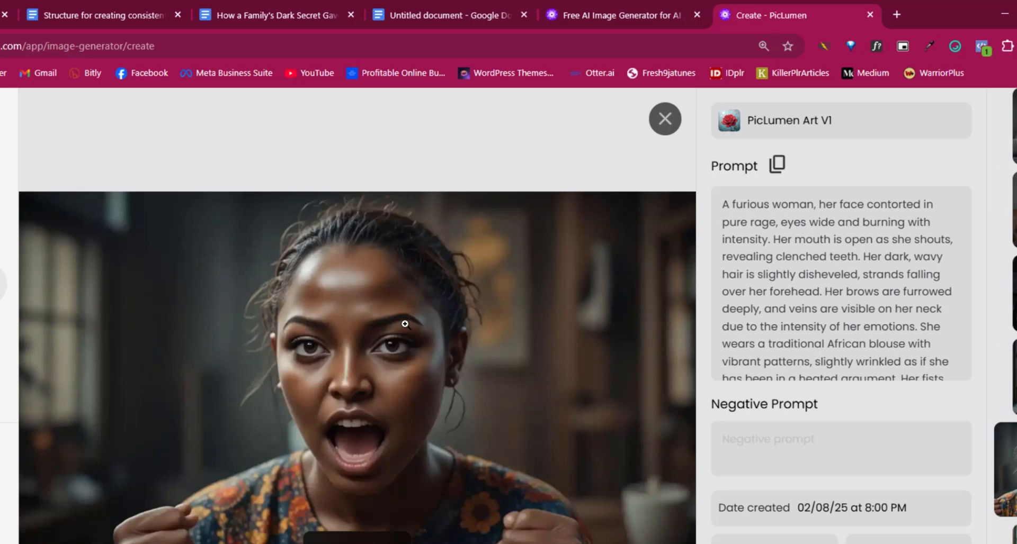
key("Down")
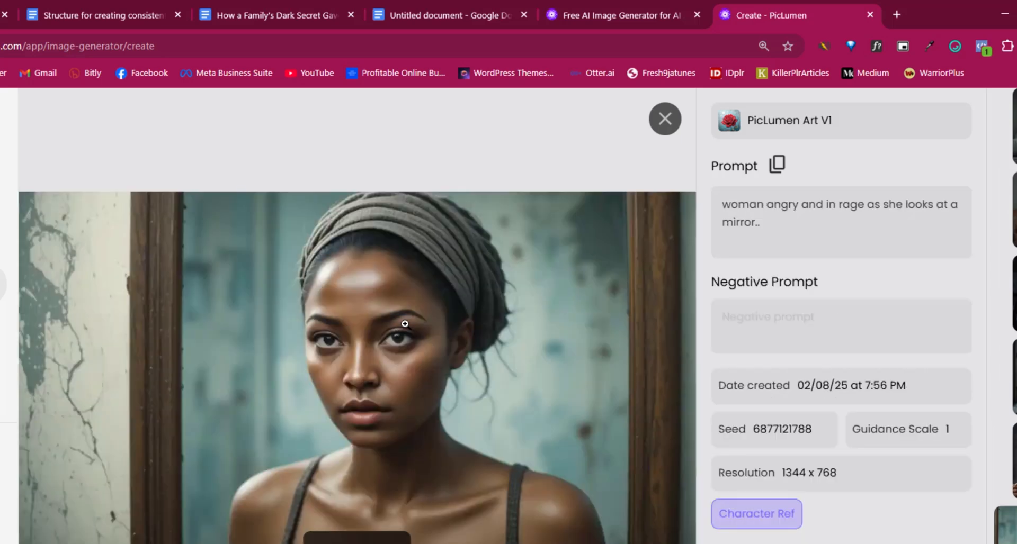
key("Down")
key("Down")
key("Down")
key("Down")
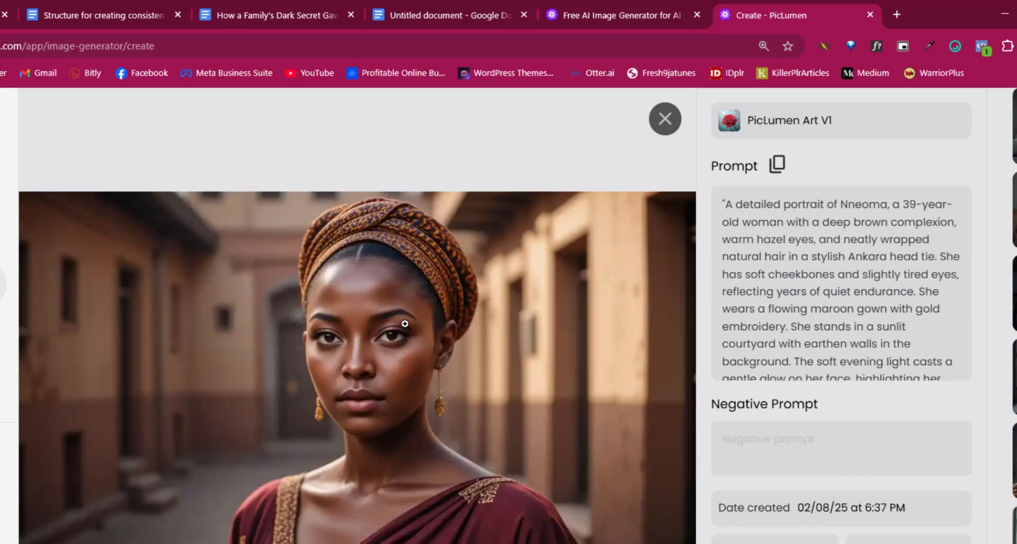
key("Up")
key("Down")
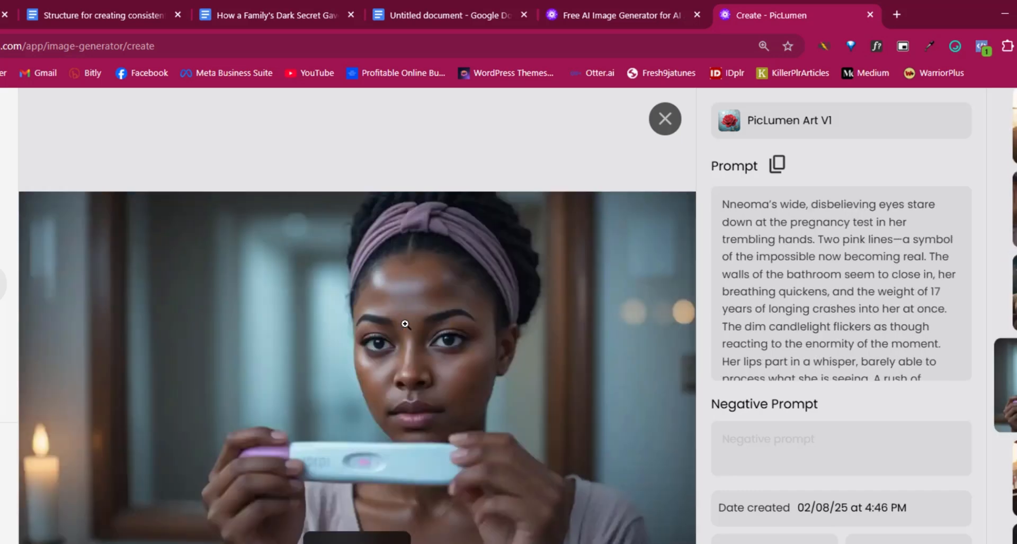
key("Down")
key("Down")
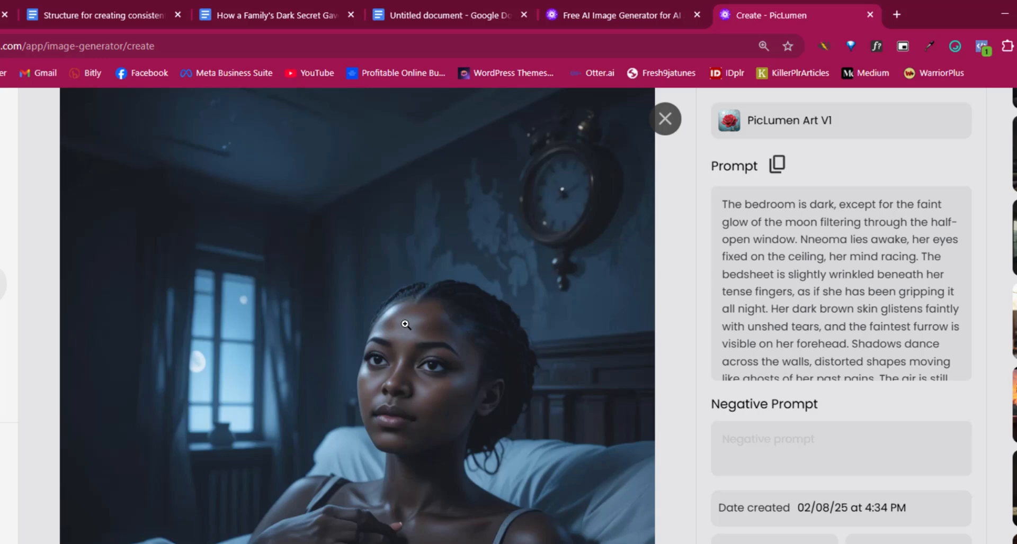
left_click(665, 119)
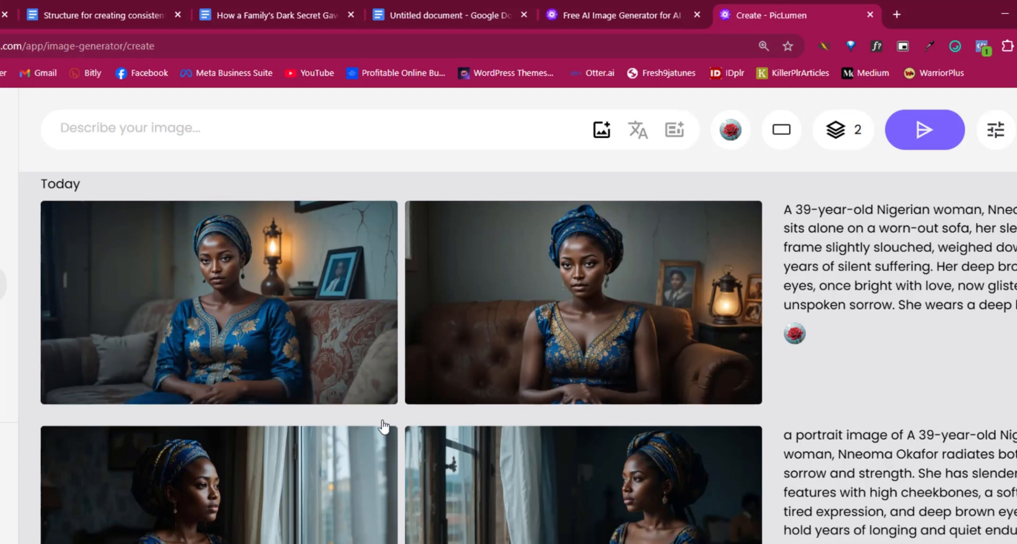
scroll(376, 423, "down", 7)
scroll(318, 486, "down", 8)
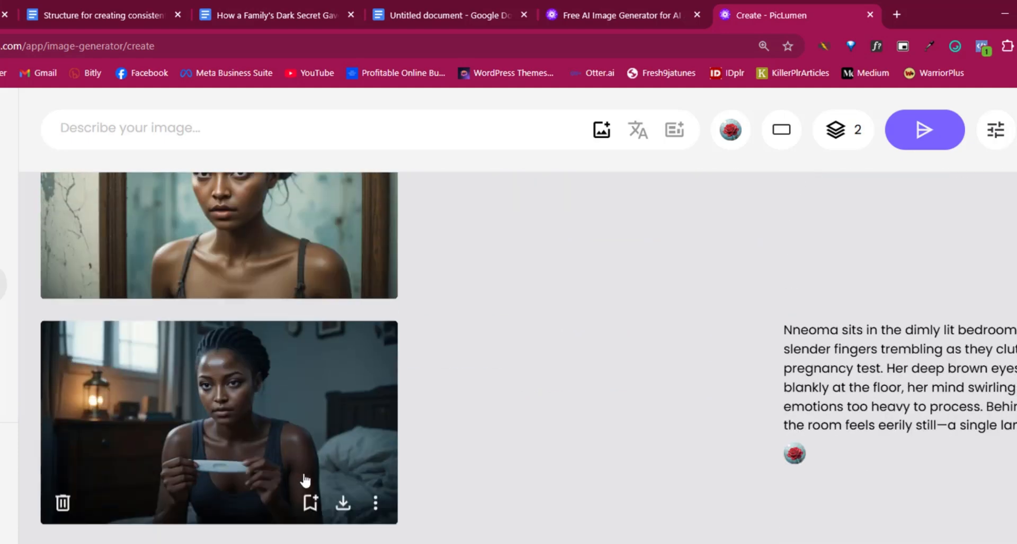
scroll(371, 413, "up", 1)
scroll(395, 390, "up", 15)
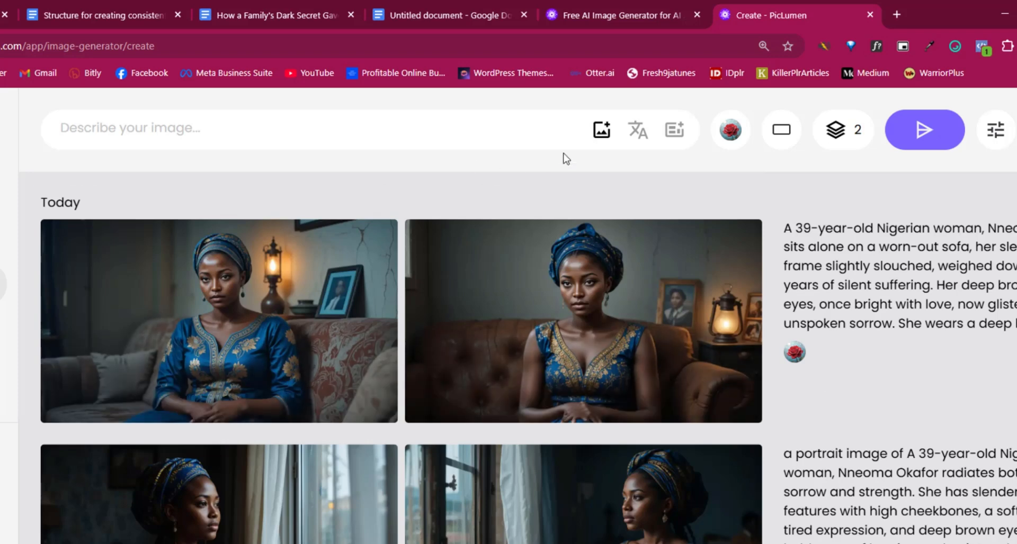
left_click(602, 129)
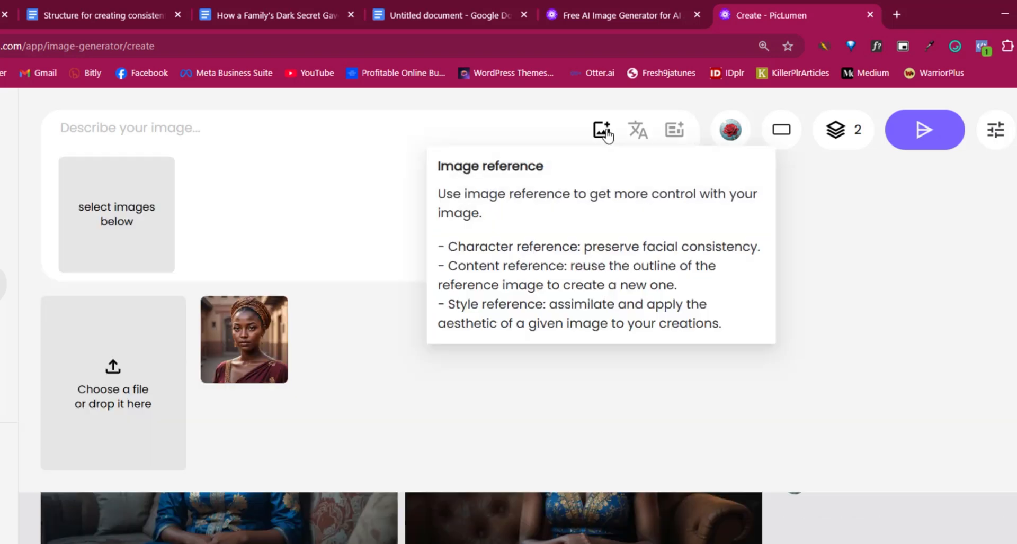
left_click(243, 348)
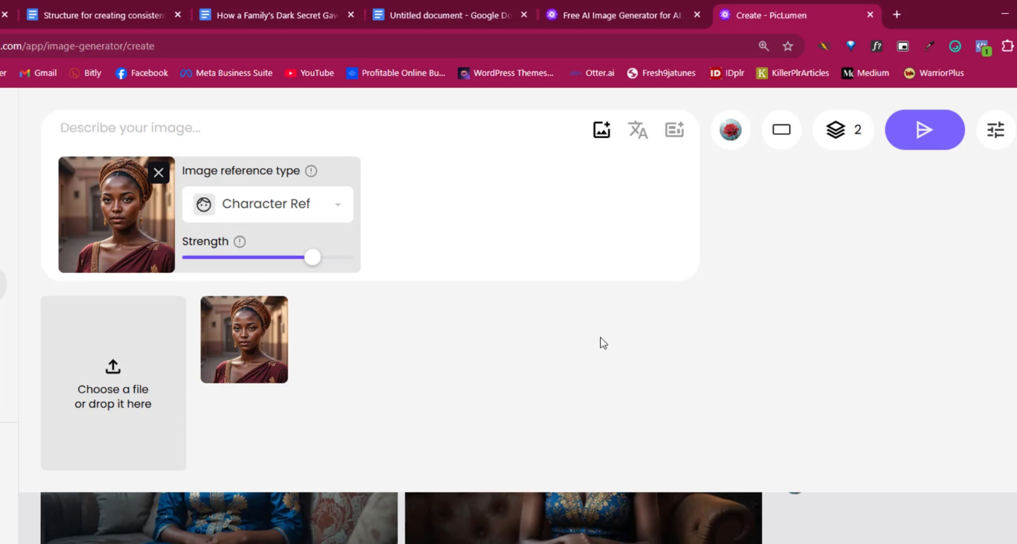
left_click(158, 172)
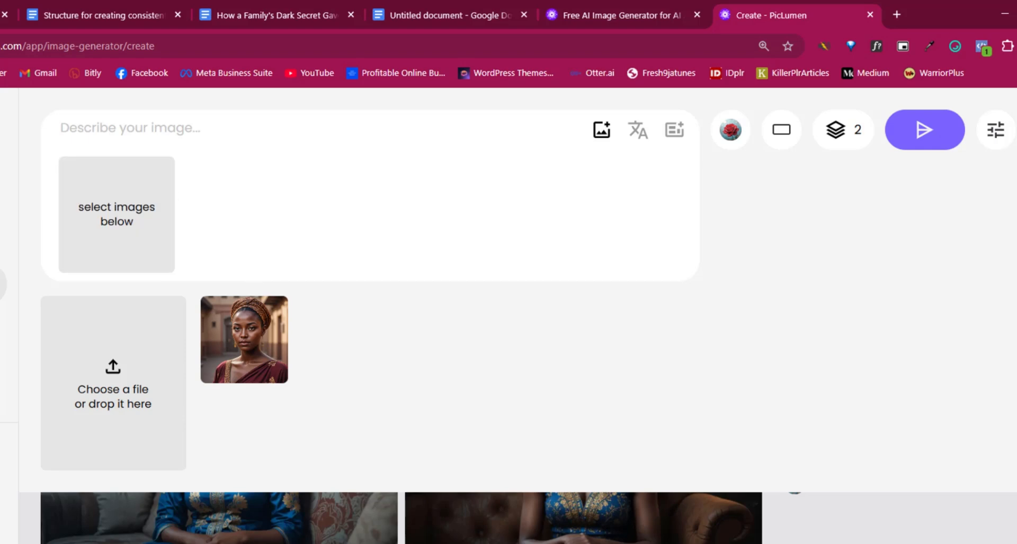
left_click(514, 128)
left_click(294, 408)
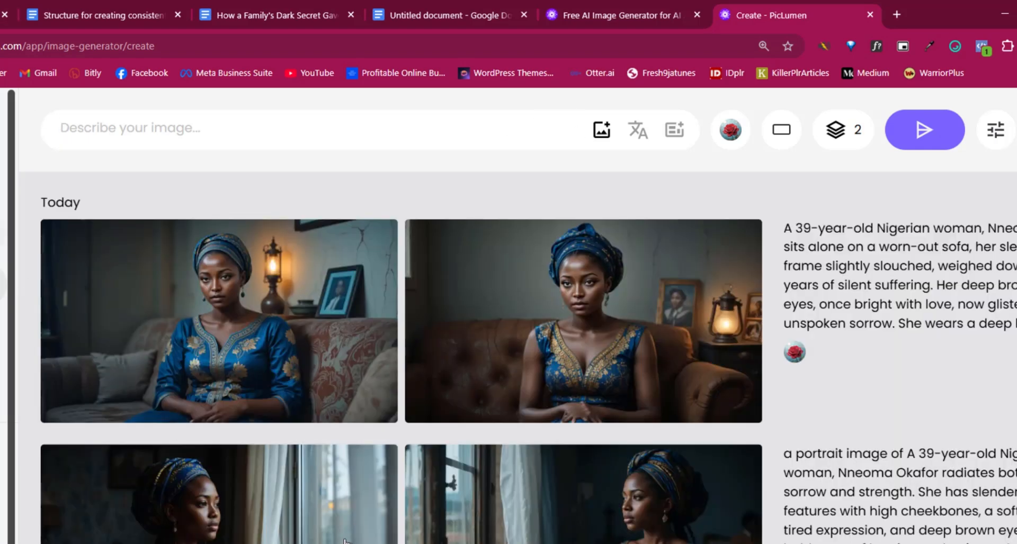
- Examine the earlier generated scenes in the gallery, down to the courtyard portrait of the woman in maroon
mouse_move(314, 383)
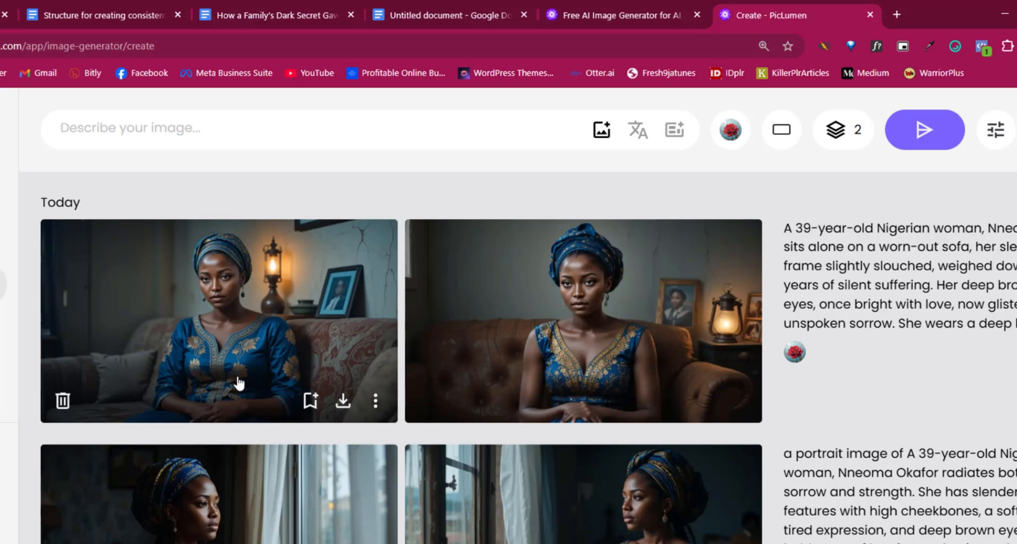
scroll(333, 481, "down", 2)
scroll(243, 466, "down", 8)
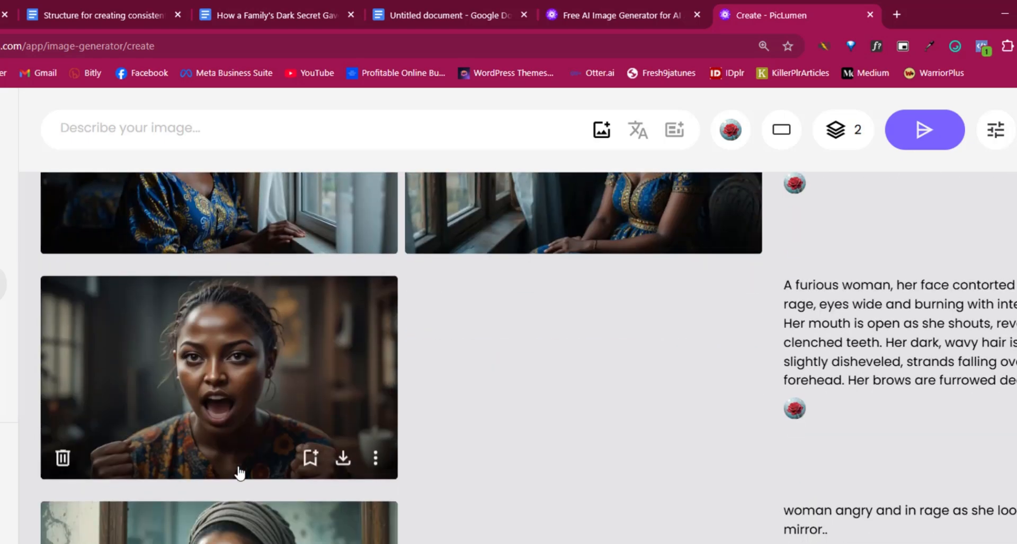
scroll(249, 466, "down", 8)
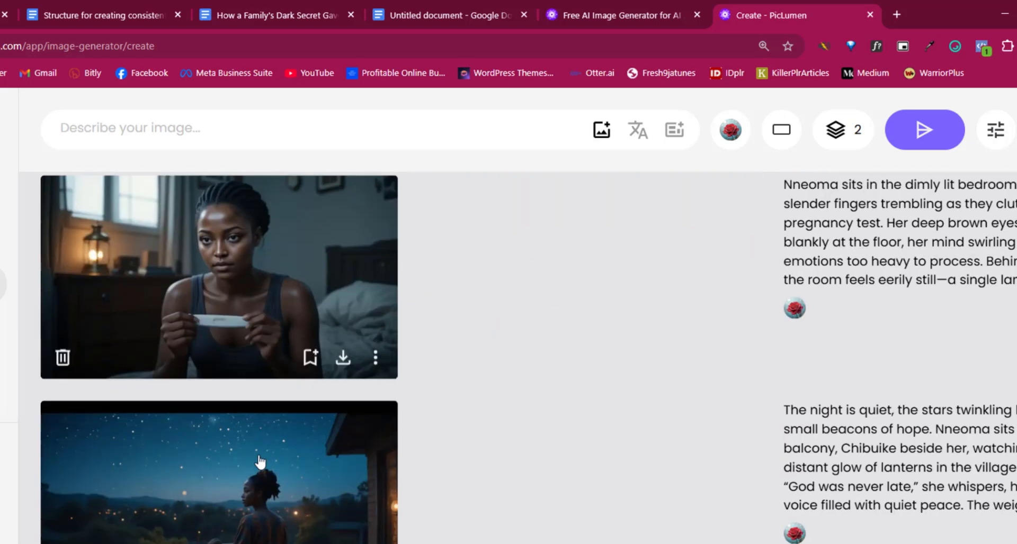
scroll(238, 459, "down", 6)
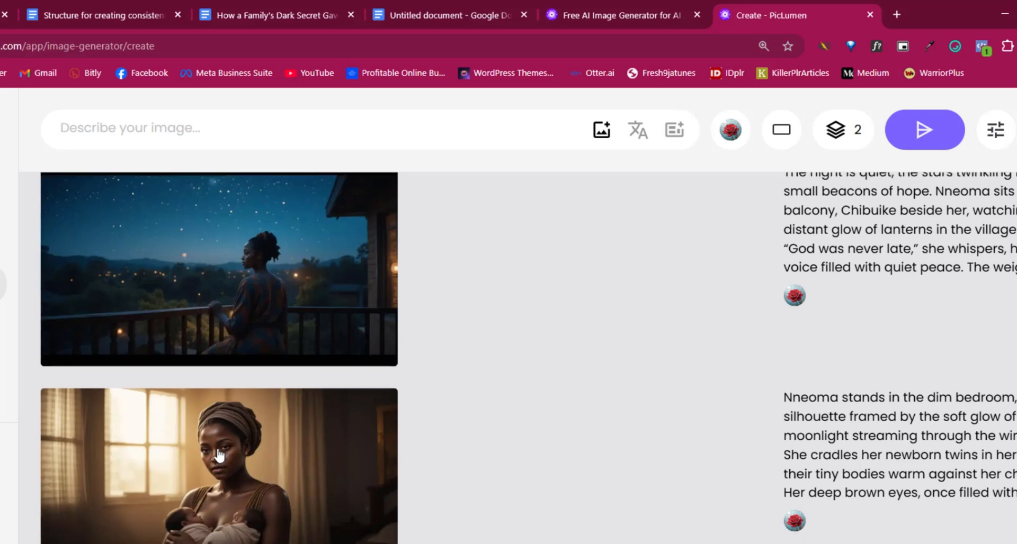
scroll(225, 448, "down", 4)
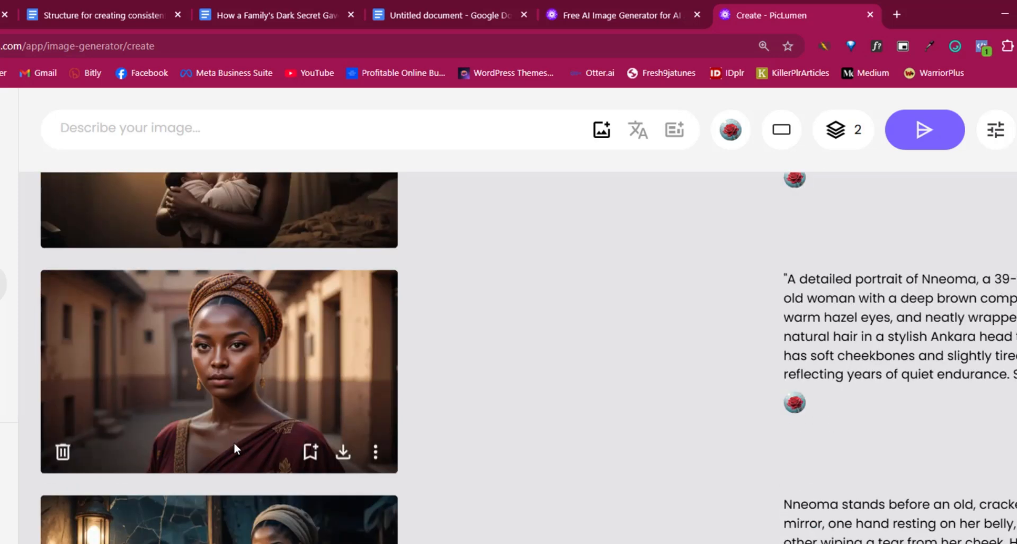